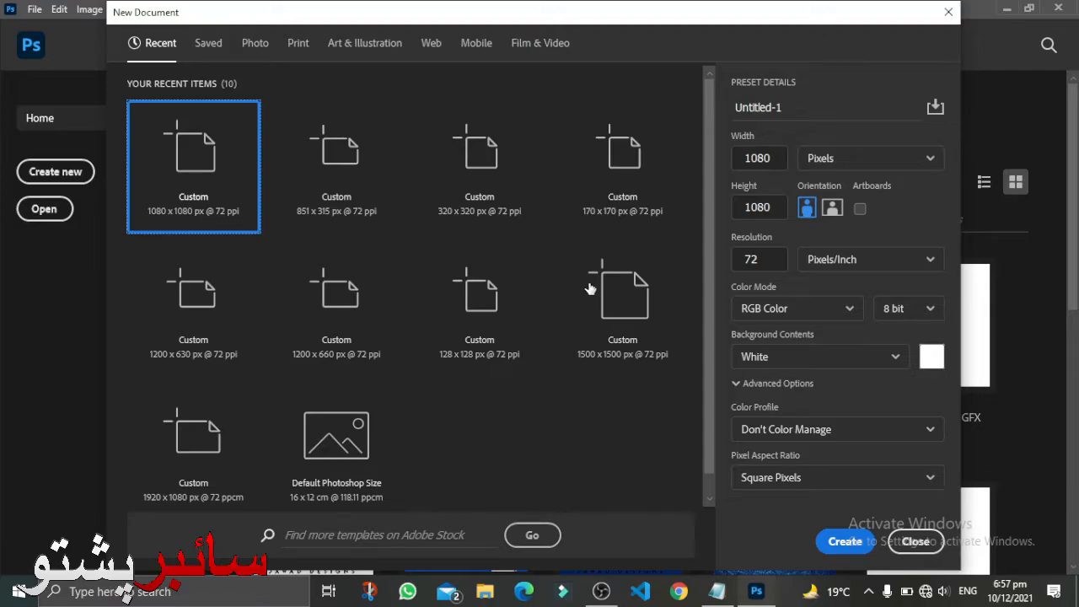
- Create a 1500 x 1500 px document at 72 ppi and fill its background with the dark blue foreground colour
{"action": "double_click", "coordinate": [631, 304]}
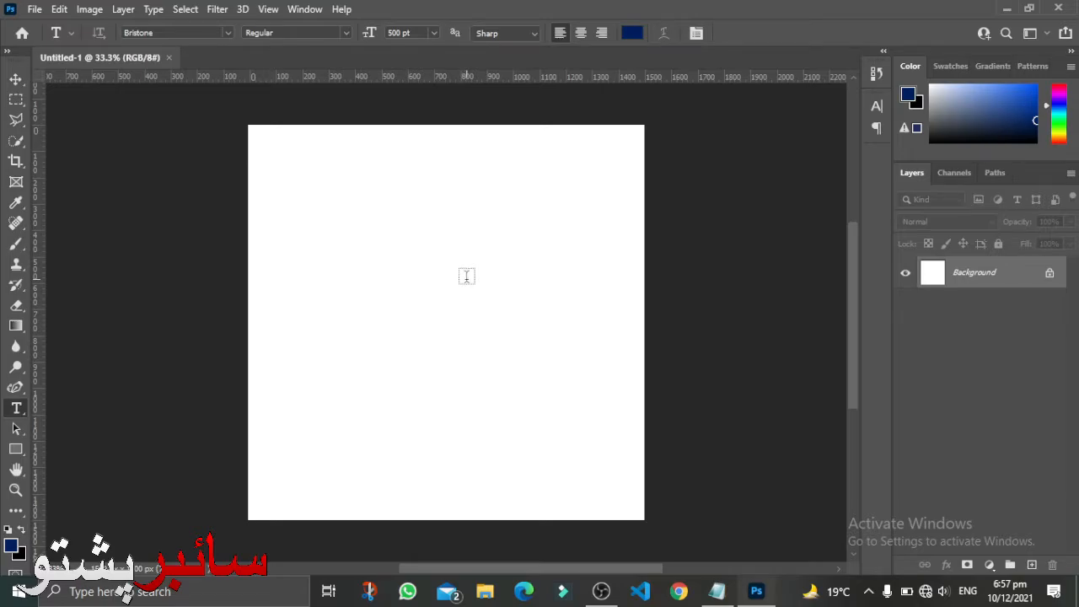
{"action": "key", "text": "alt+BackSpace"}
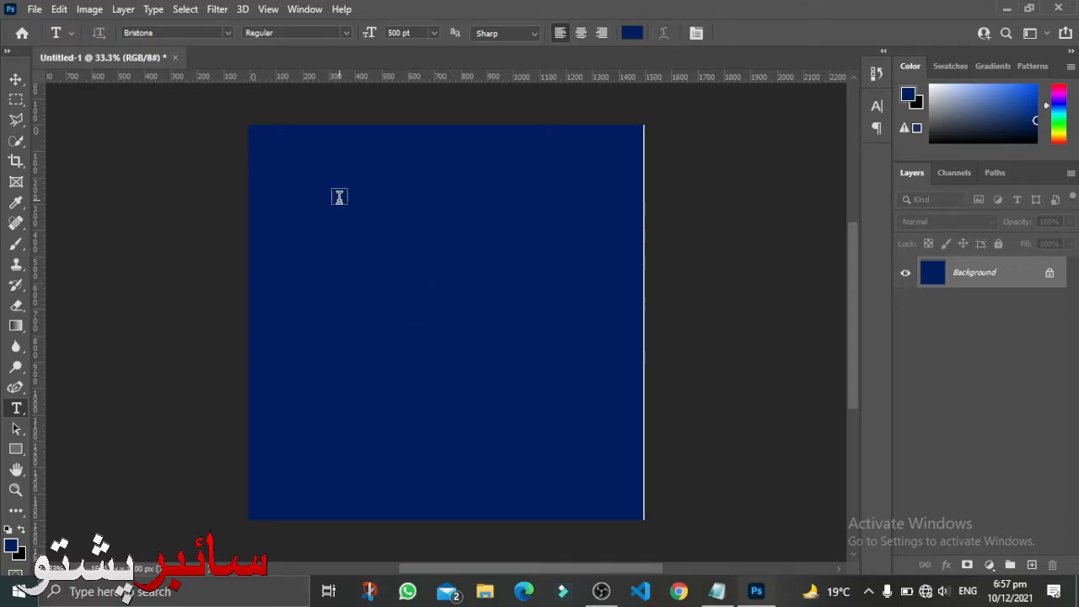
- Set the Type tool's font to Angled
{"action": "left_click", "coordinate": [227, 33]}
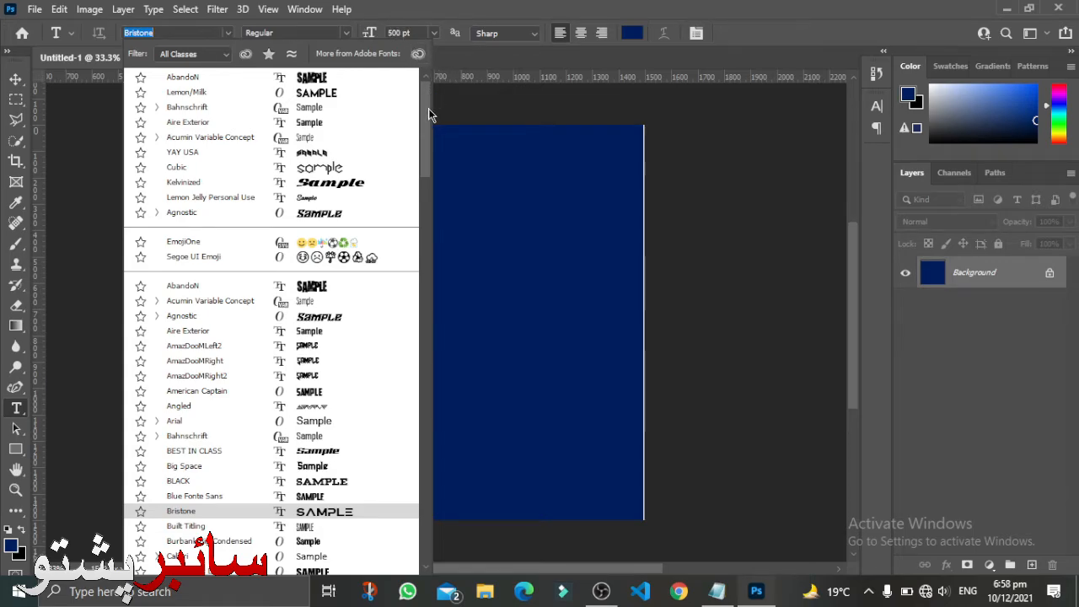
{"action": "scroll", "coordinate": [428, 114], "scroll_direction": "down", "scroll_amount": 3}
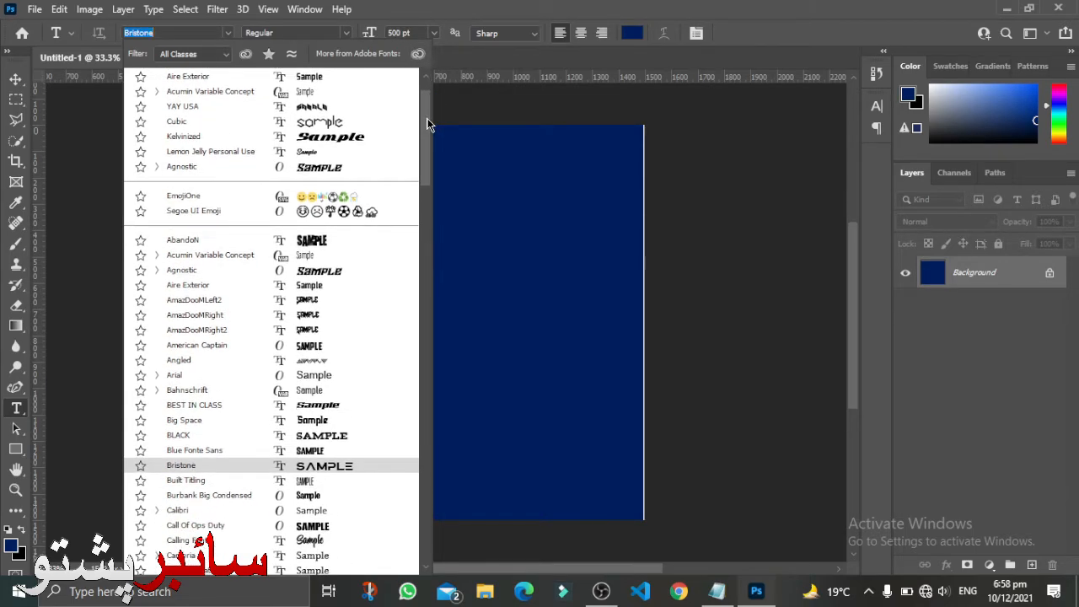
{"action": "scroll", "coordinate": [428, 108], "scroll_direction": "up", "scroll_amount": 3}
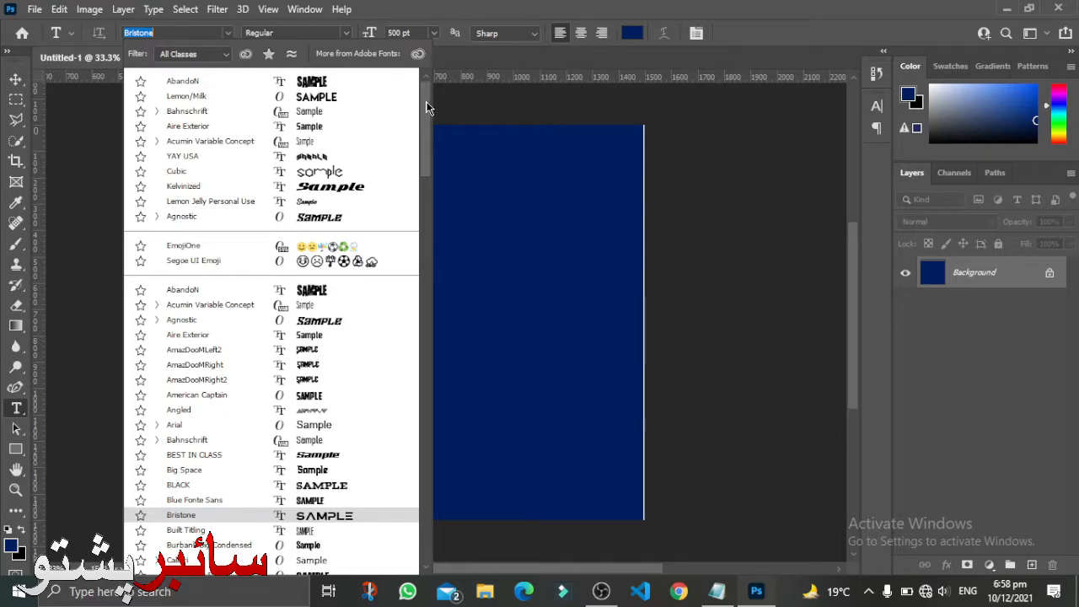
{"action": "left_click_drag", "start_coordinate": [427, 115], "coordinate": [369, 193]}
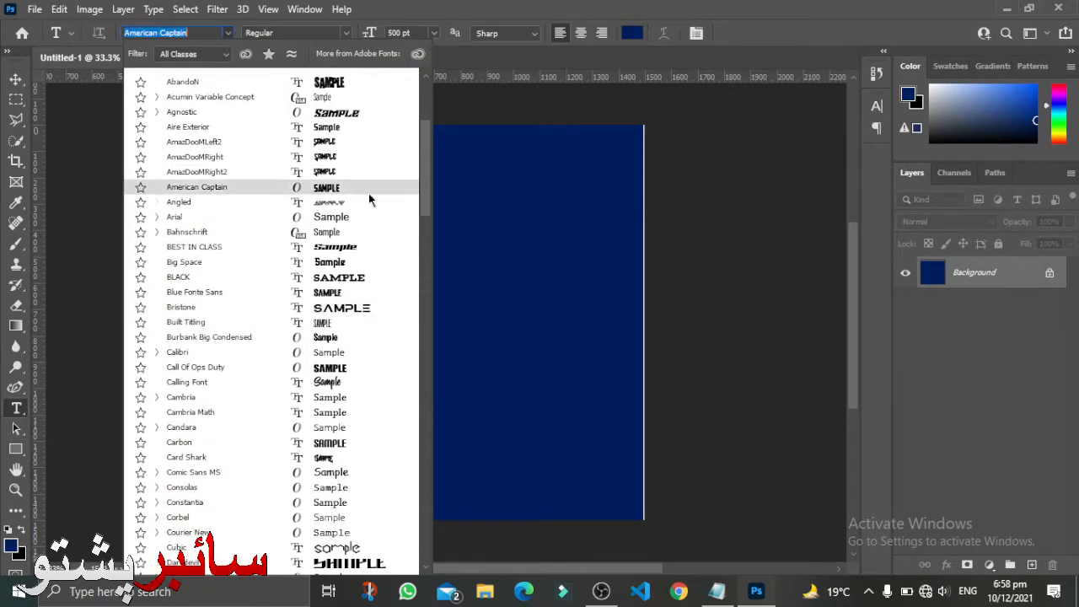
{"action": "left_click", "coordinate": [364, 203]}
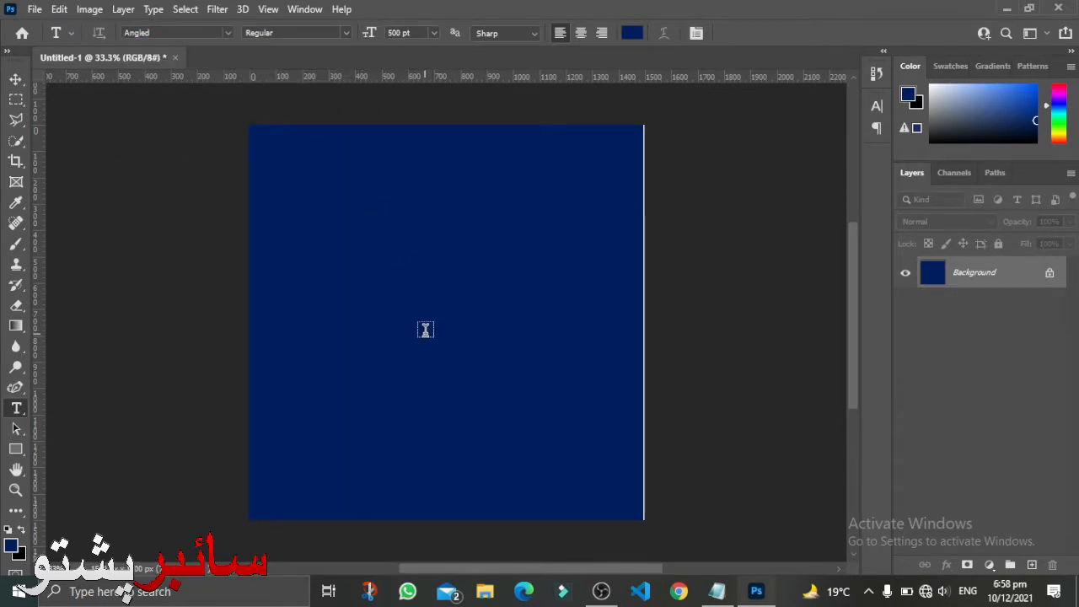
- Set the text colour to white, ffffff
{"action": "left_click", "coordinate": [632, 33]}
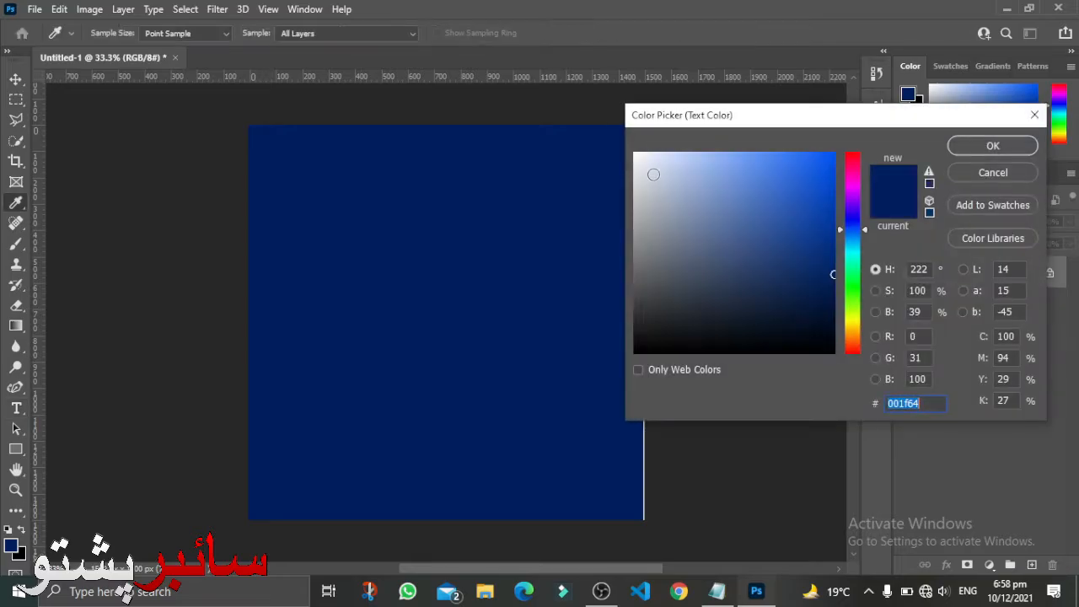
{"action": "type", "text": "ffffff"}
{"action": "left_click", "coordinate": [961, 146]}
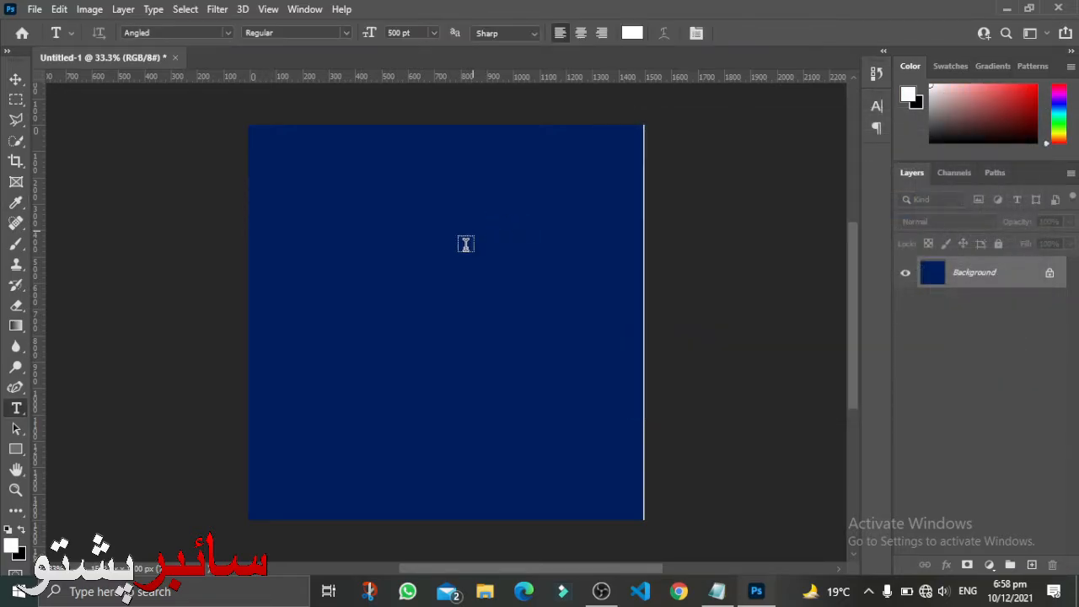
- Add the letter J as a text layer and place it near the middle of the canvas
{"action": "left_click", "coordinate": [402, 287]}
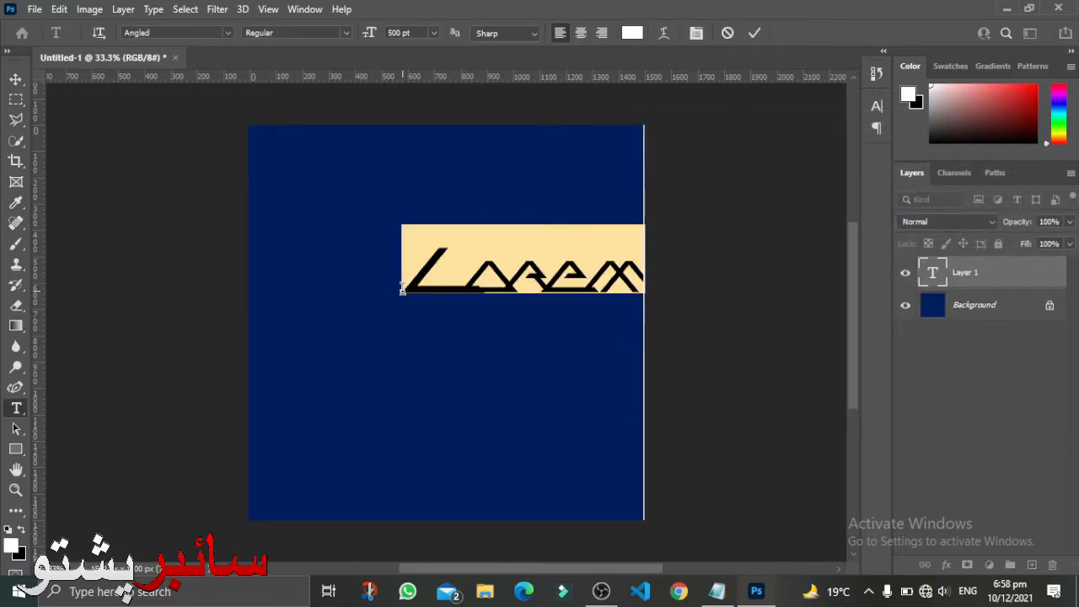
{"action": "type", "text": "د"}
{"action": "key", "text": "ctrl+Return"}
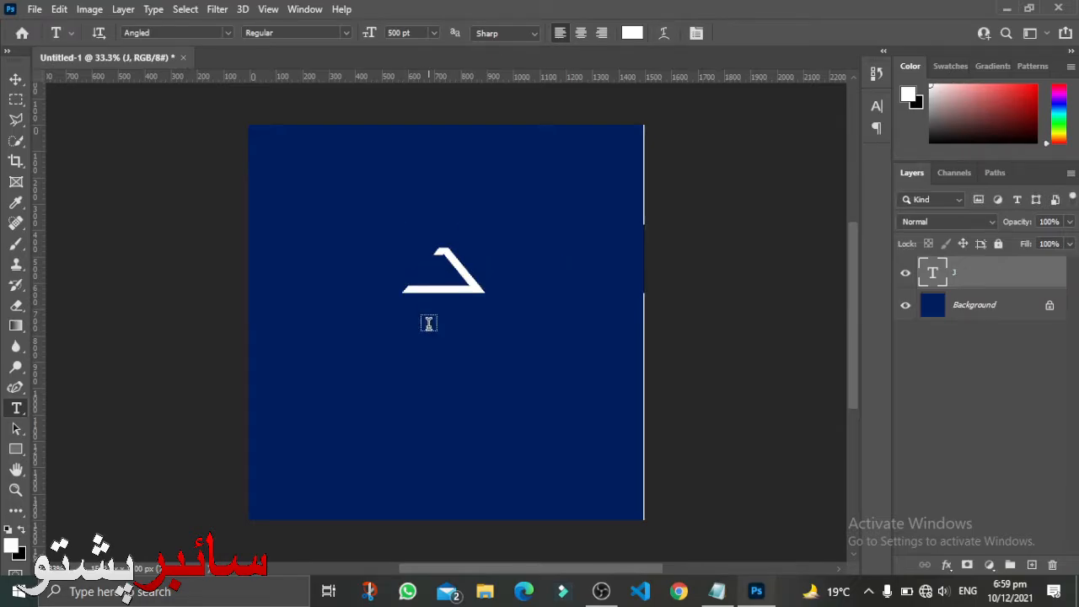
{"action": "key", "text": "v"}
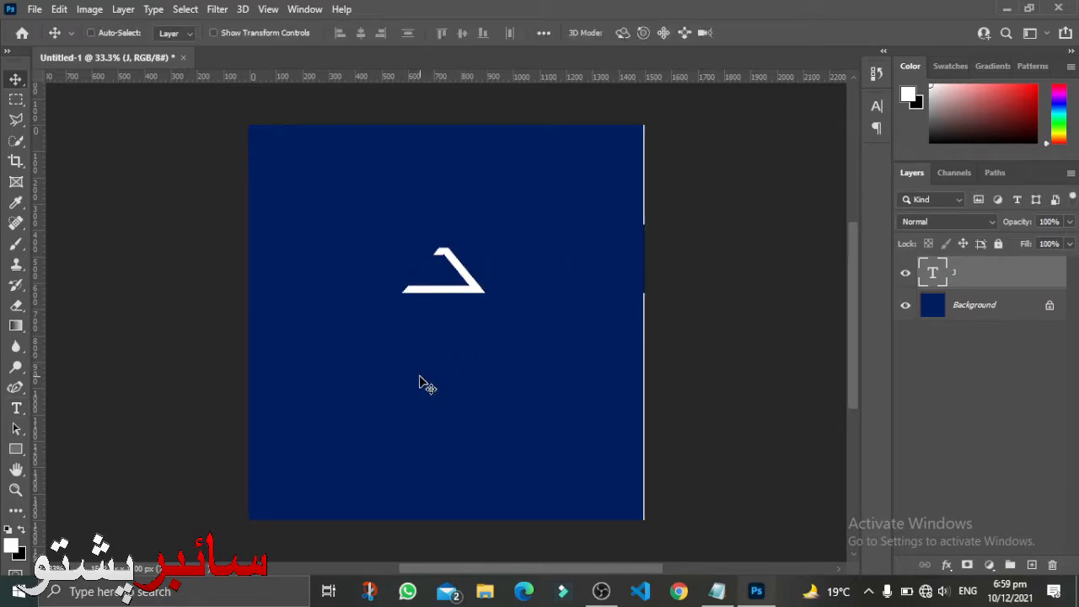
{"action": "left_click_drag", "start_coordinate": [503, 328], "coordinate": [494, 363]}
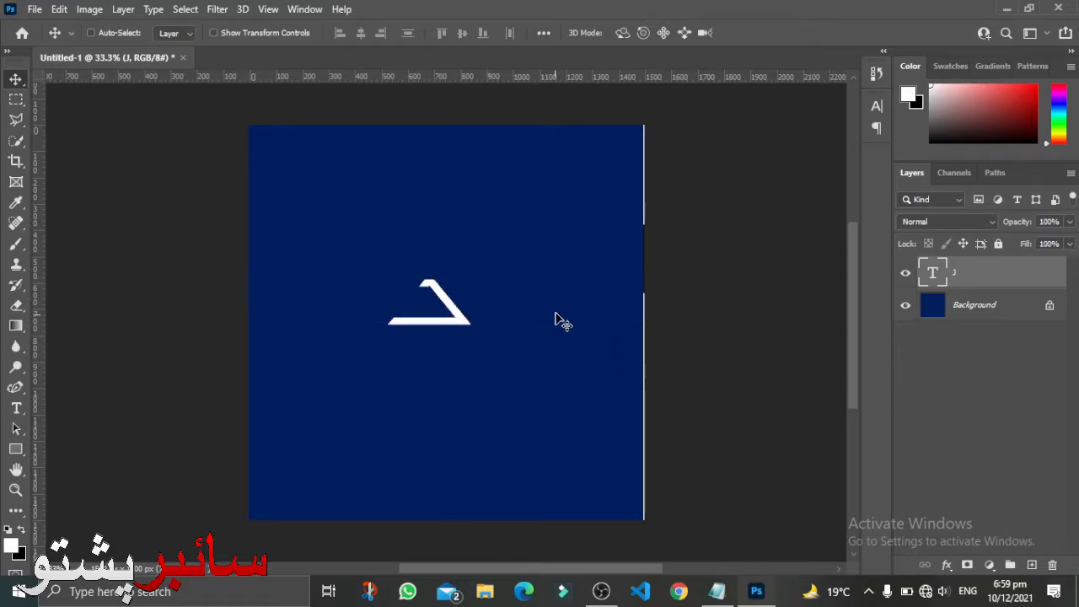
- Duplicate the J layer, placing the copy above the original, and replace its letter with D
{"action": "key", "text": "ctrl+j"}
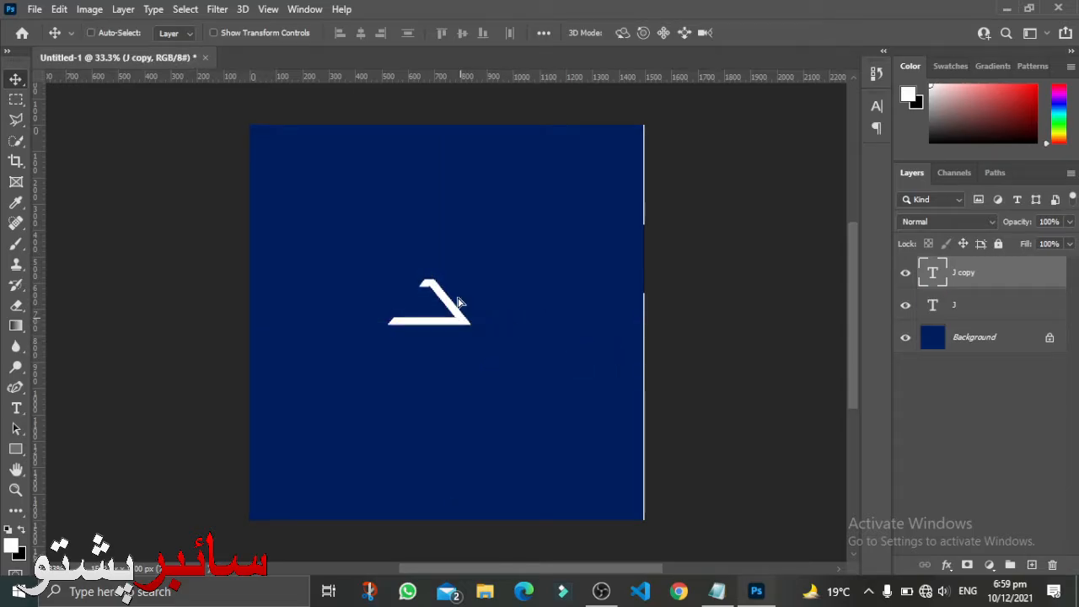
{"action": "left_click_drag", "start_coordinate": [464, 326], "coordinate": [360, 225]}
{"action": "key", "text": "t"}
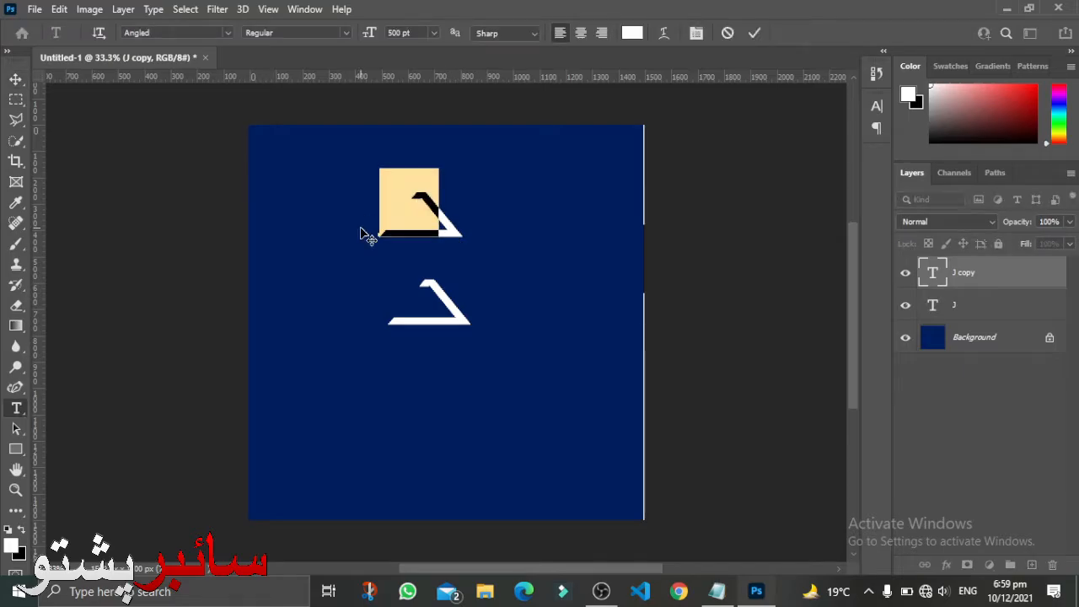
{"action": "type", "text": "A"}
{"action": "key", "text": "ctrl+Return"}
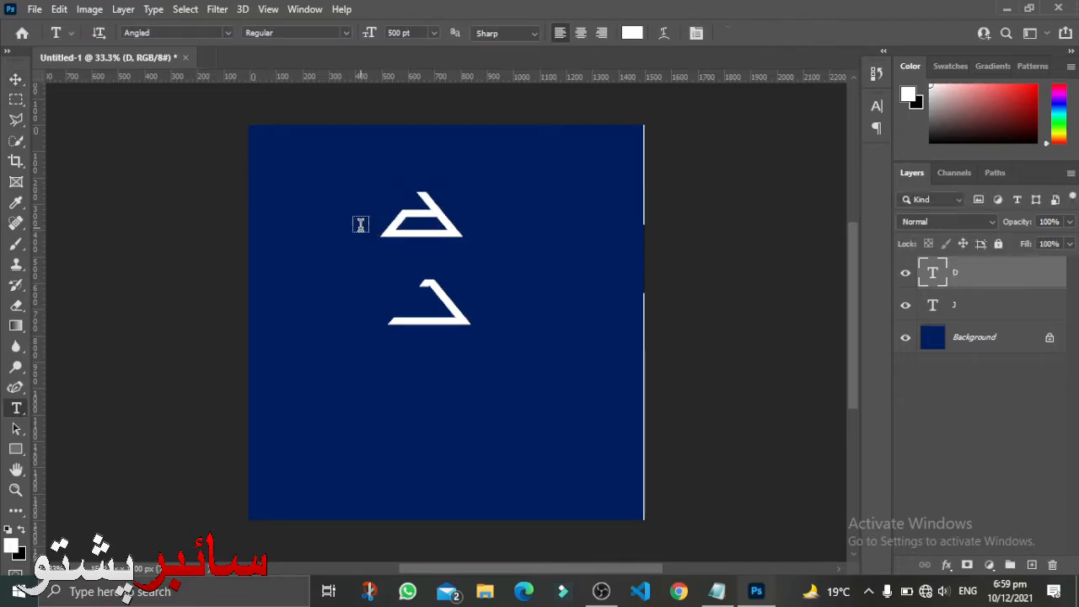
- Move the D exactly over the J and flip it horizontally
{"action": "key", "text": "v"}
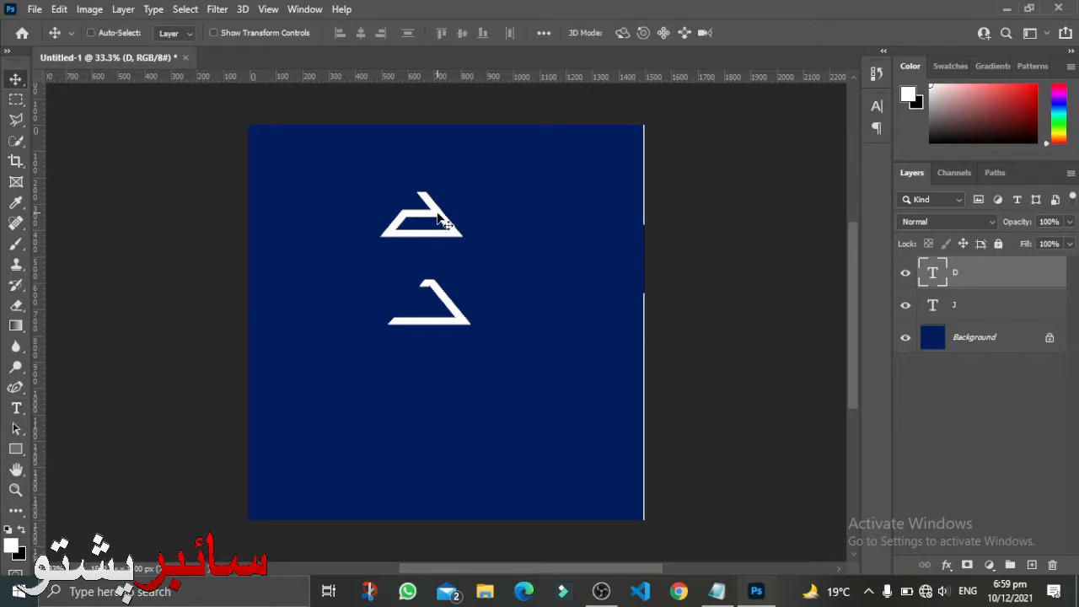
{"action": "left_click_drag", "start_coordinate": [434, 217], "coordinate": [441, 306]}
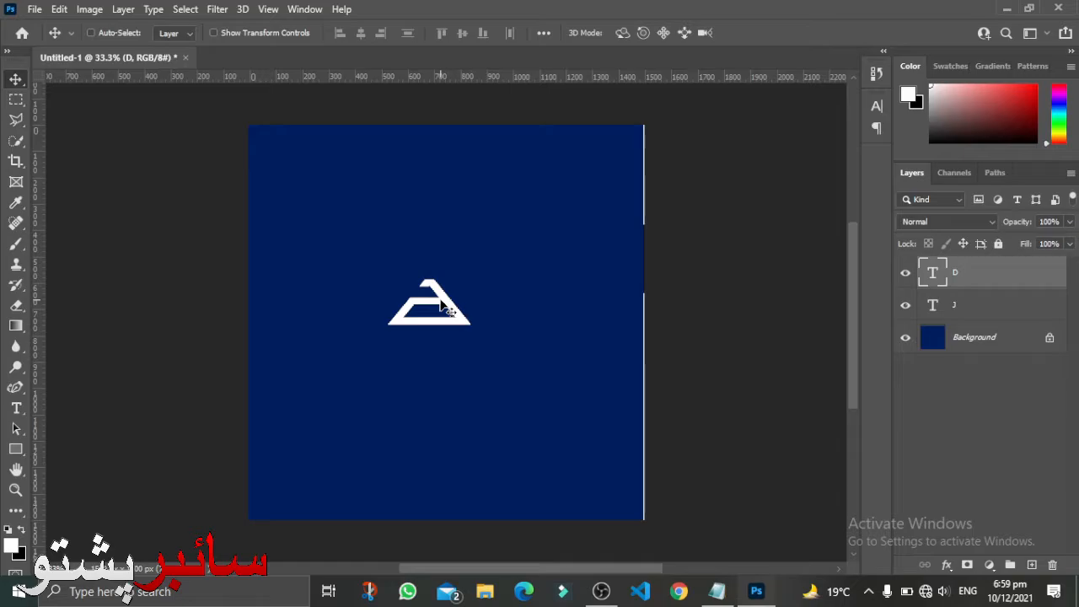
{"action": "key", "text": "ctrl+t"}
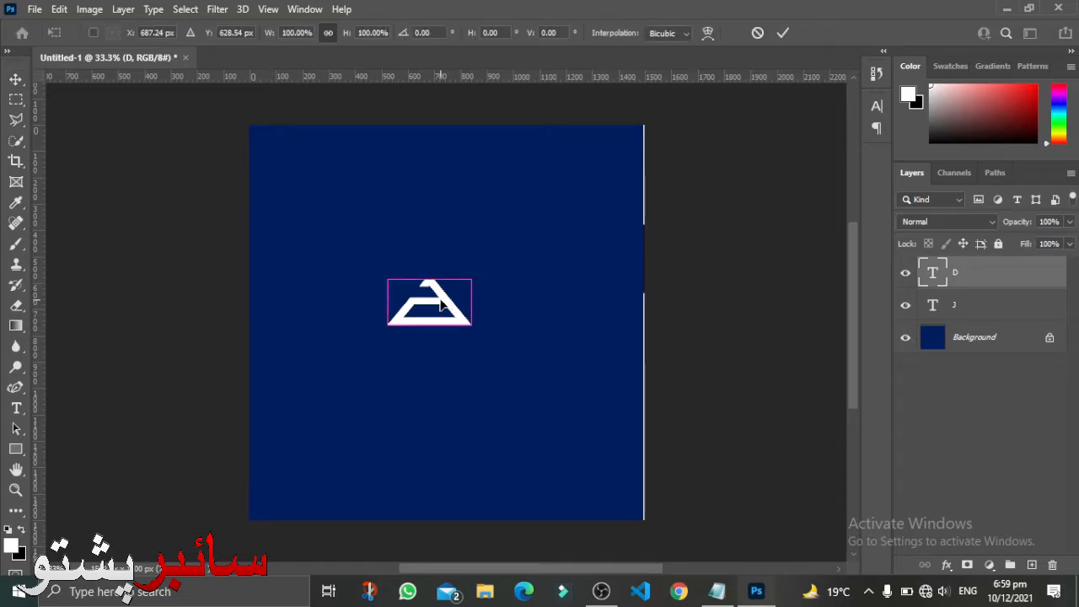
{"action": "right_click", "coordinate": [442, 305]}
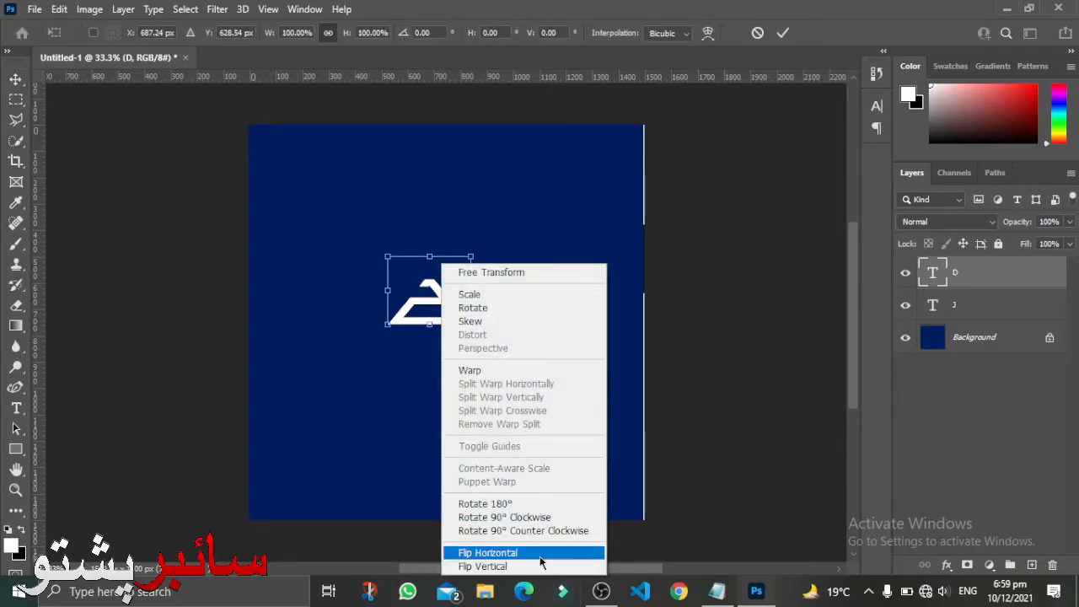
{"action": "left_click", "coordinate": [489, 552]}
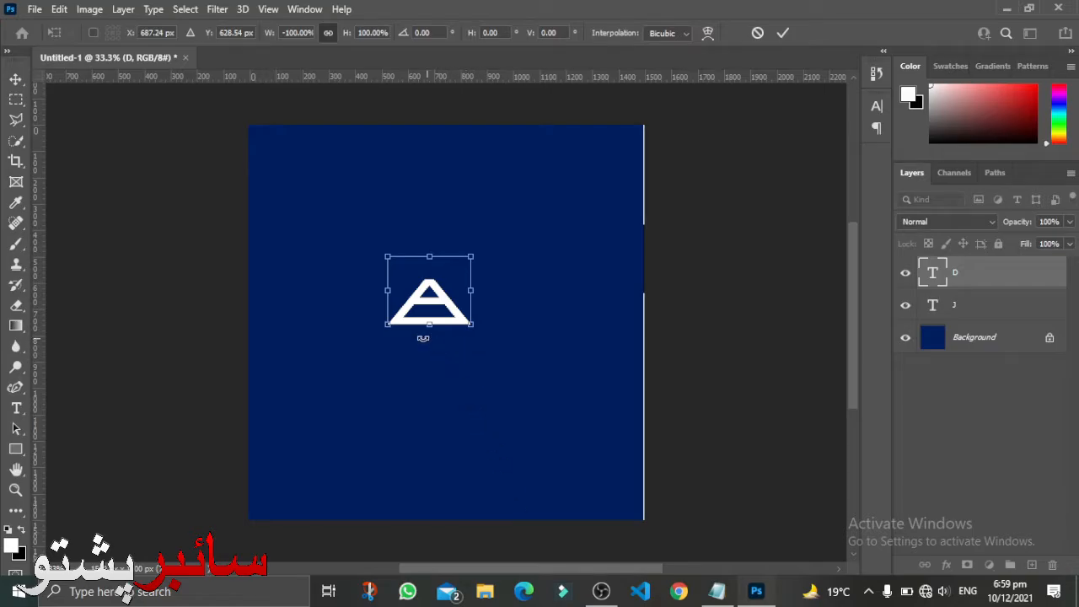
- Shift the flipped D left to X 636.24 px and apply the transform
{"action": "key", "text": "Left"}
{"action": "key", "text": "Left"}
{"action": "key", "text": "Left"}
{"action": "key", "text": "Left"}
{"action": "key", "text": "Left"}
{"action": "key", "text": "Left"}
{"action": "key", "text": "Left"}
{"action": "key", "text": "Left"}
{"action": "key", "text": "Left"}
{"action": "key", "text": "Left"}
{"action": "key", "text": "Left"}
{"action": "key", "text": "Left"}
{"action": "key", "text": "Left"}
{"action": "key", "text": "Left"}
{"action": "key", "text": "Left"}
{"action": "key", "text": "Left"}
{"action": "key", "text": "Left"}
{"action": "key", "text": "Left"}
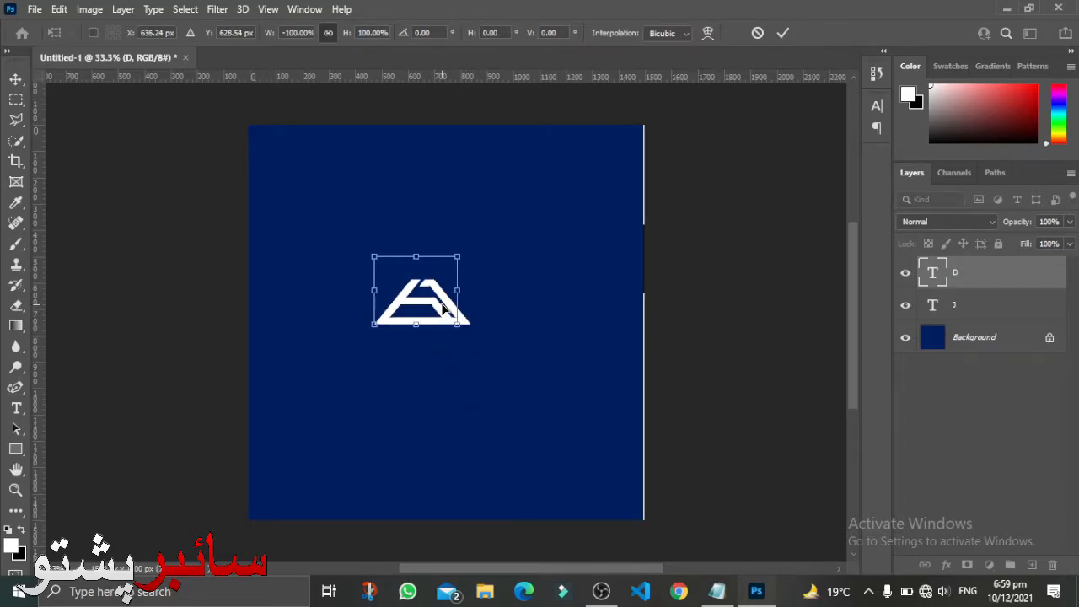
{"action": "key", "text": "Return"}
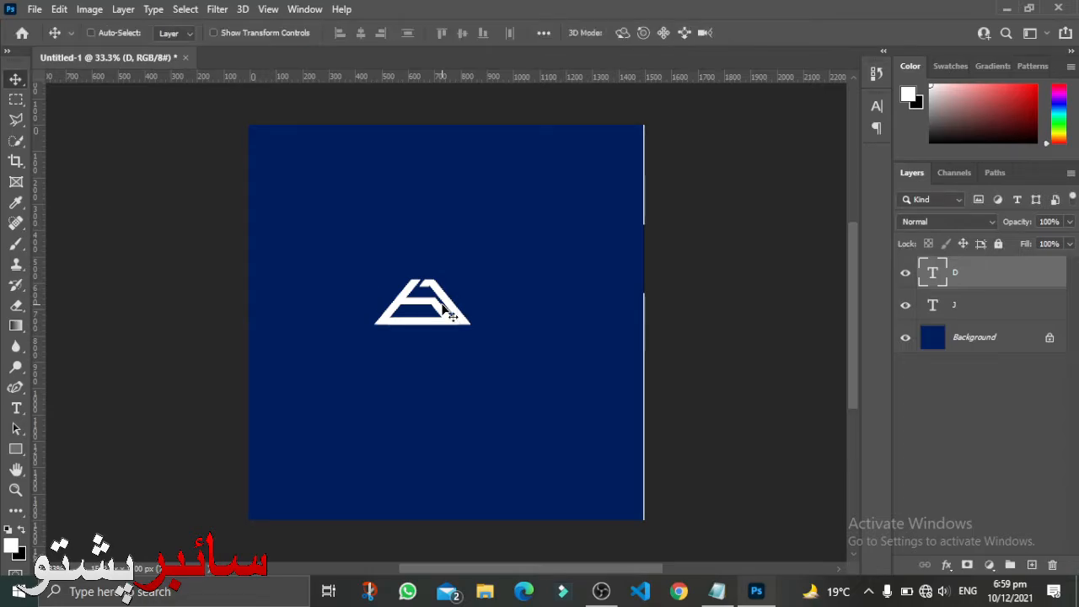
- Nudge the D right in fine steps until its slanted stroke joins the J's top without a gap
{"action": "key", "text": "Right"}
{"action": "key", "text": "Right"}
{"action": "key", "text": "Right"}
{"action": "key", "text": "Right"}
{"action": "key", "text": "Right"}
{"action": "key", "text": "Right"}
{"action": "key", "text": "Right"}
{"action": "key", "text": "Right"}
{"action": "key", "text": "Right"}
{"action": "key", "text": "Right"}
{"action": "key", "text": "Left"}
{"action": "key", "text": "Left"}
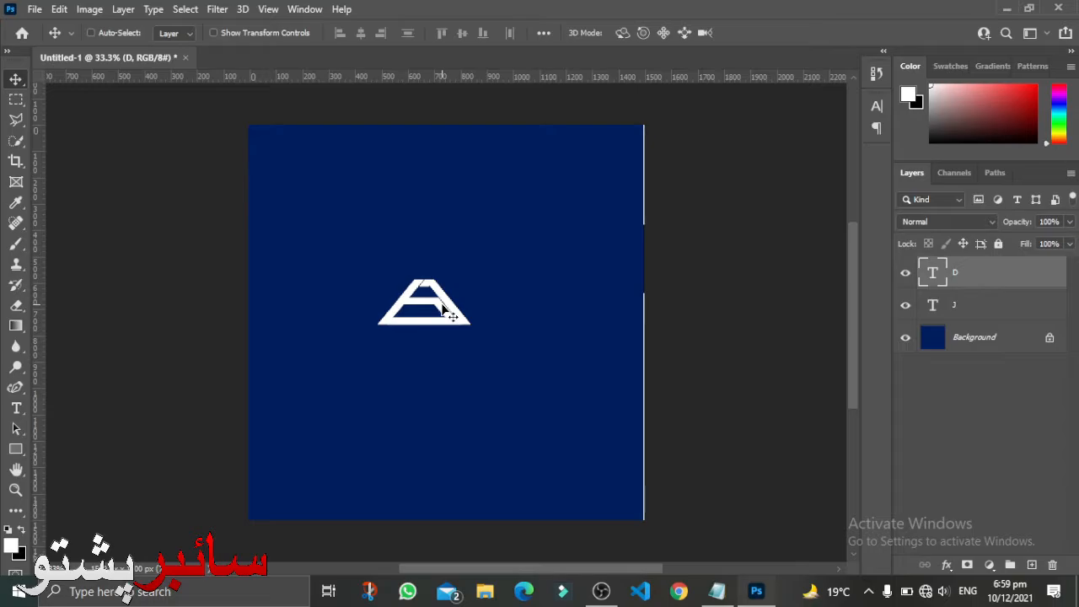
{"action": "key", "text": "Right"}
{"action": "key", "text": "Right"}
{"action": "key", "text": "Right"}
{"action": "key", "text": "Right"}
{"action": "key", "text": "Right"}
{"action": "key", "text": "Right"}
{"action": "key", "text": "Right"}
{"action": "key", "text": "Right"}
{"action": "key", "text": "Right"}
{"action": "key", "text": "Left"}
{"action": "key", "text": "Left"}
{"action": "key", "text": "Left"}
{"action": "key", "text": "Left"}
{"action": "key", "text": "Right"}
{"action": "key", "text": "Right"}
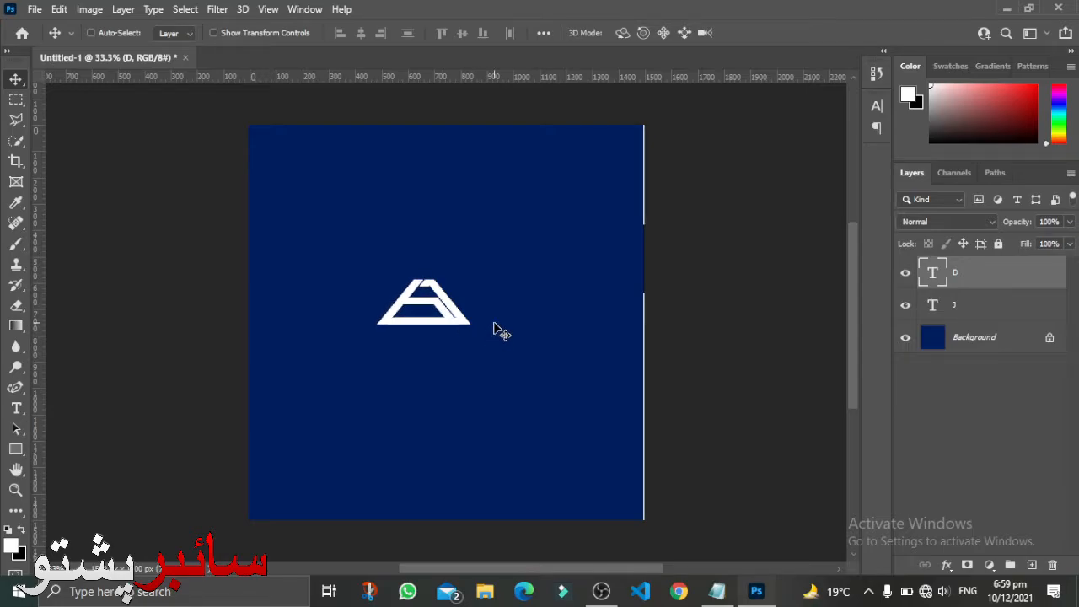
{"action": "key", "text": "Right"}
{"action": "key", "text": "Right"}
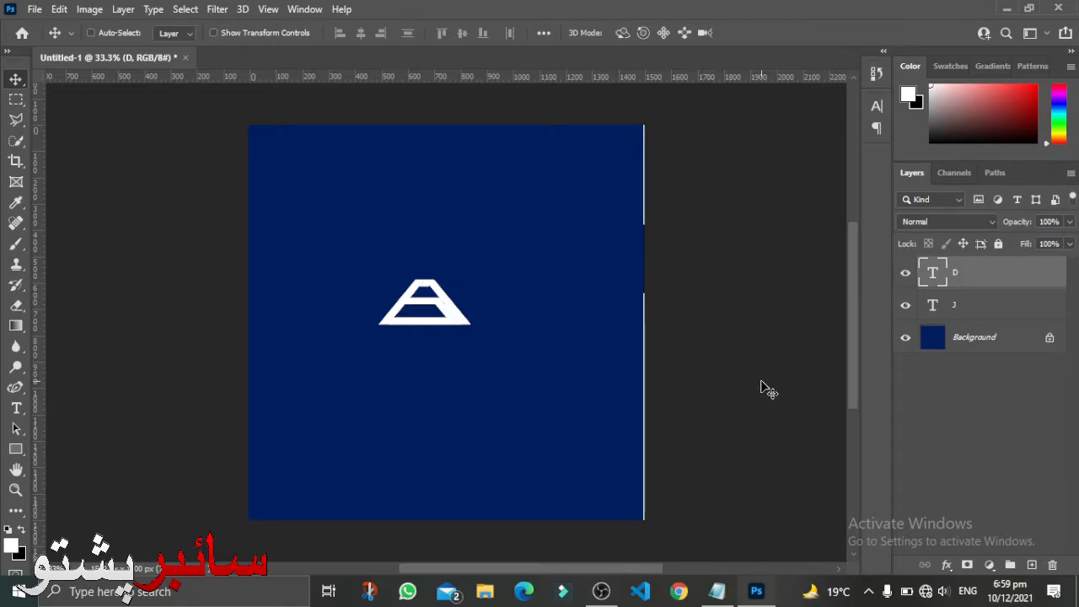
- Change the J layer's text colour to black, 000000
{"action": "left_click", "coordinate": [974, 302]}
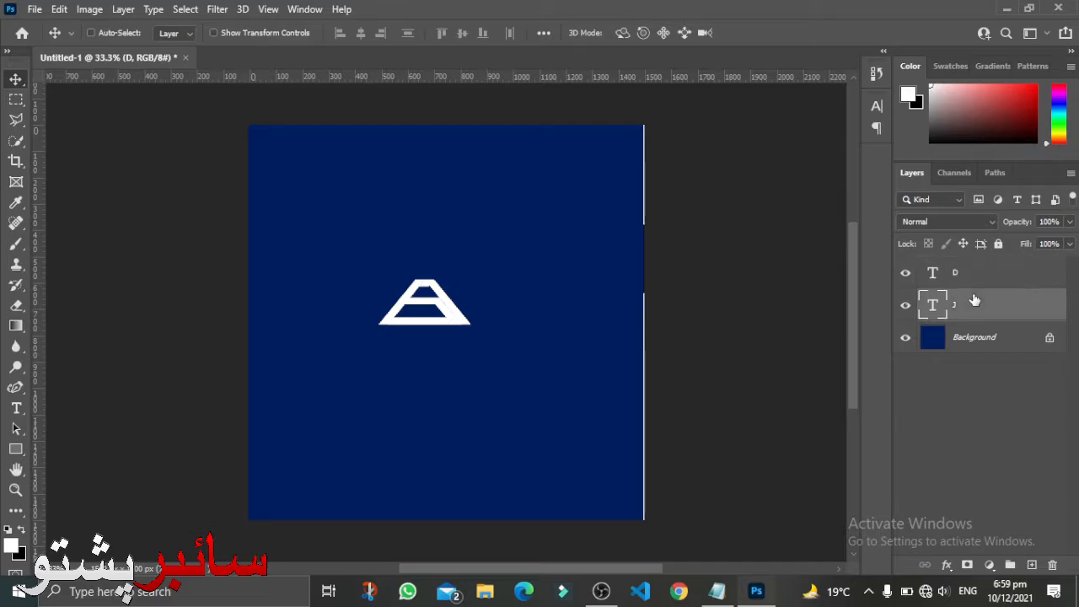
{"action": "key", "text": "t"}
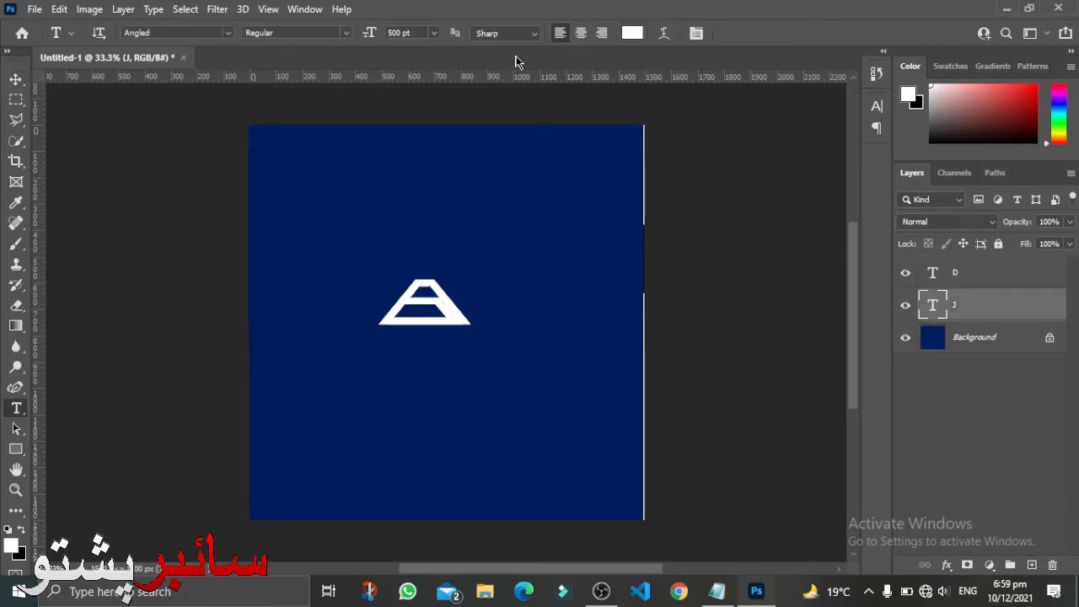
{"action": "left_click", "coordinate": [629, 35]}
{"action": "left_click_drag", "start_coordinate": [681, 291], "coordinate": [483, 551]}
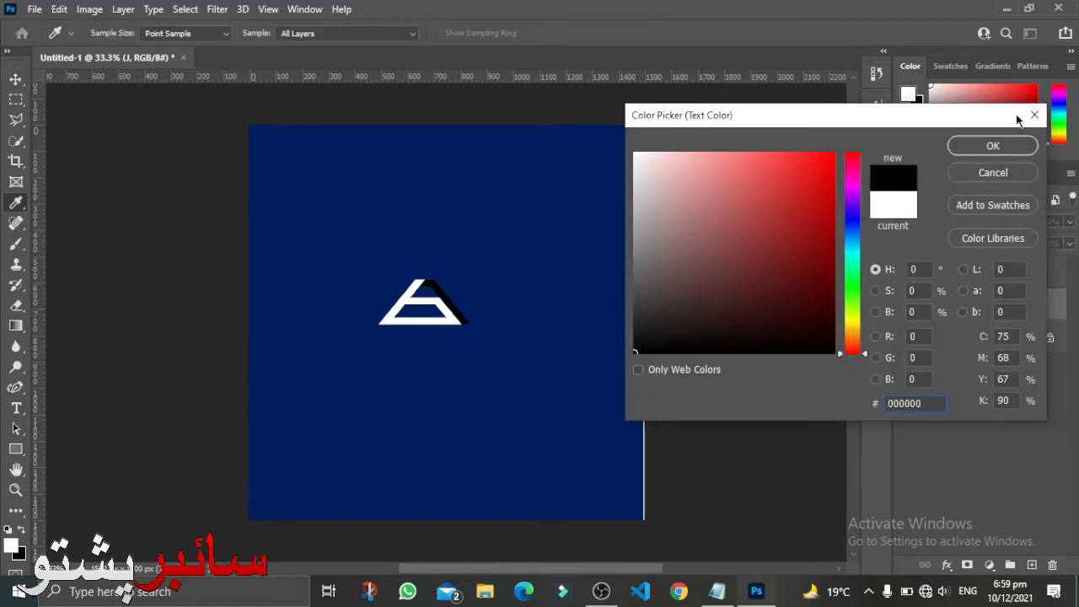
{"action": "left_click", "coordinate": [994, 147]}
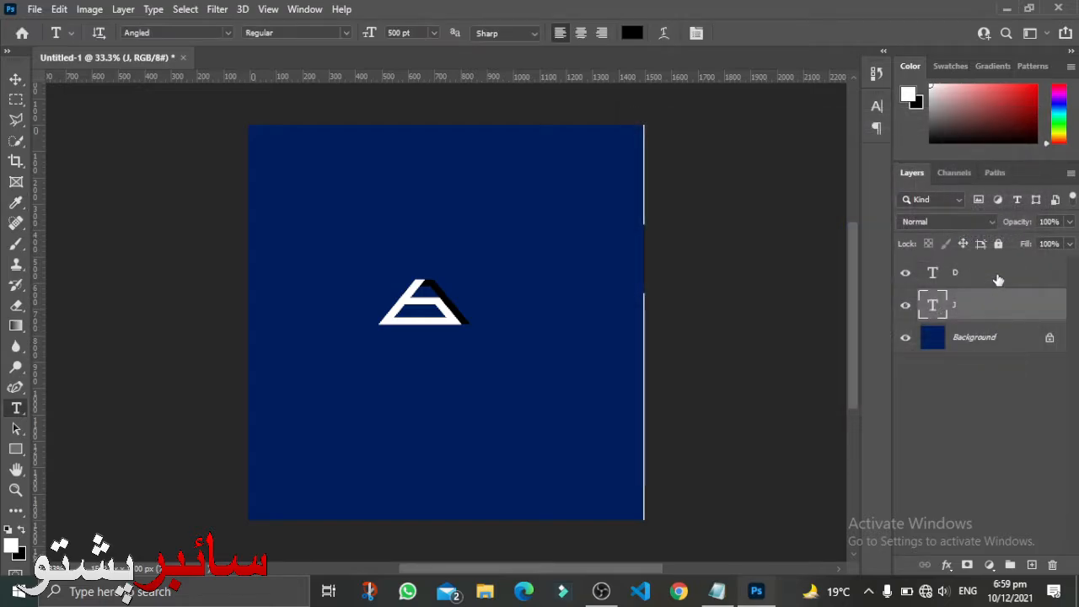
- Scale the D and J layers together to about 289% and centre them on the canvas at X 750 px, Y 750 px
{"action": "left_click", "coordinate": [998, 279], "text": "shift"}
{"action": "key", "text": "ctrl+t"}
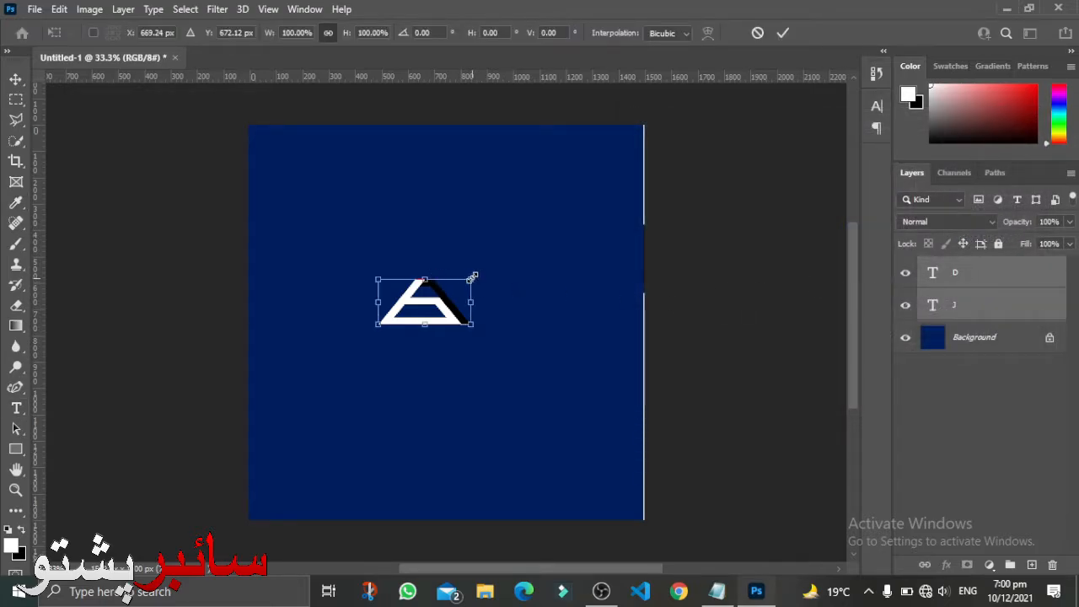
{"action": "left_click_drag", "start_coordinate": [472, 277], "coordinate": [600, 217]}
{"action": "left_click_drag", "start_coordinate": [548, 244], "coordinate": [503, 298]}
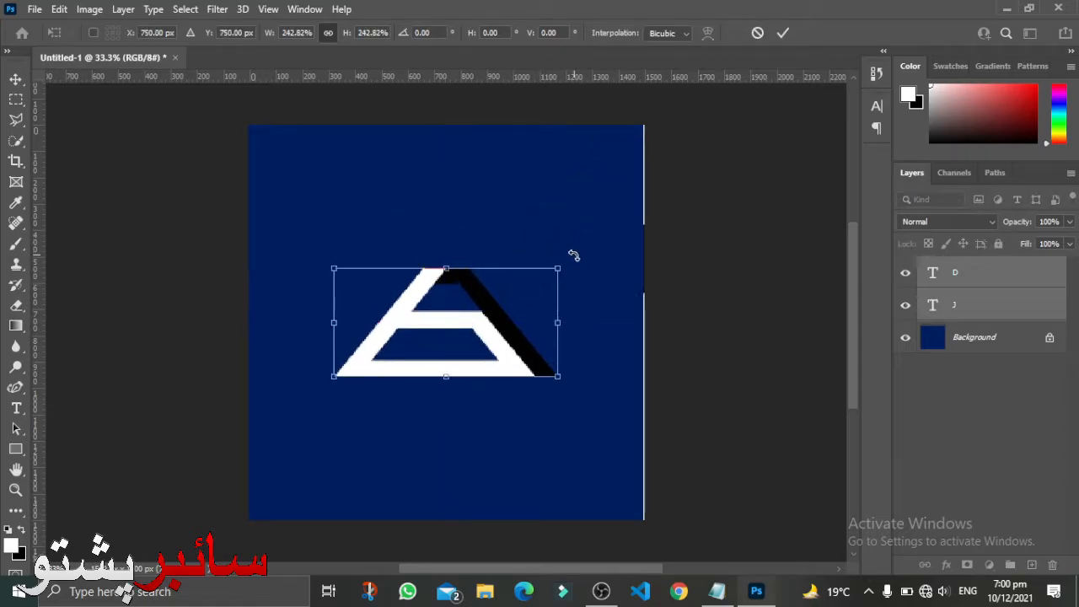
{"action": "left_click_drag", "start_coordinate": [566, 262], "coordinate": [588, 239]}
{"action": "left_click_drag", "start_coordinate": [569, 290], "coordinate": [547, 303]}
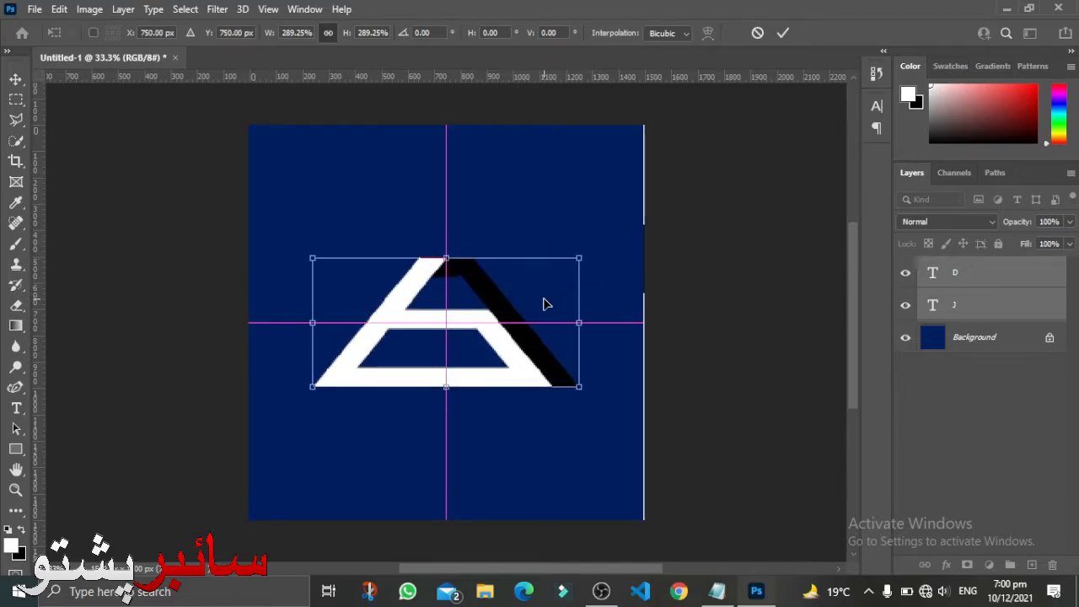
{"action": "key", "text": "Return"}
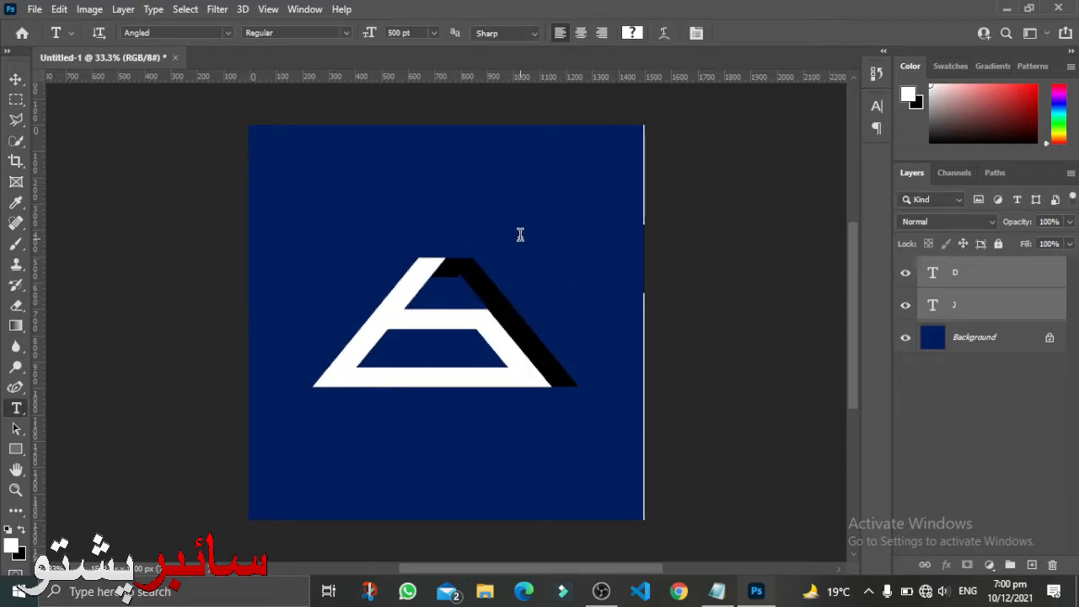
- Add the text JAWAD DESIGNS just below the logo mark in the Lemon/Milk font at 72 pt
{"action": "left_click", "coordinate": [439, 156]}
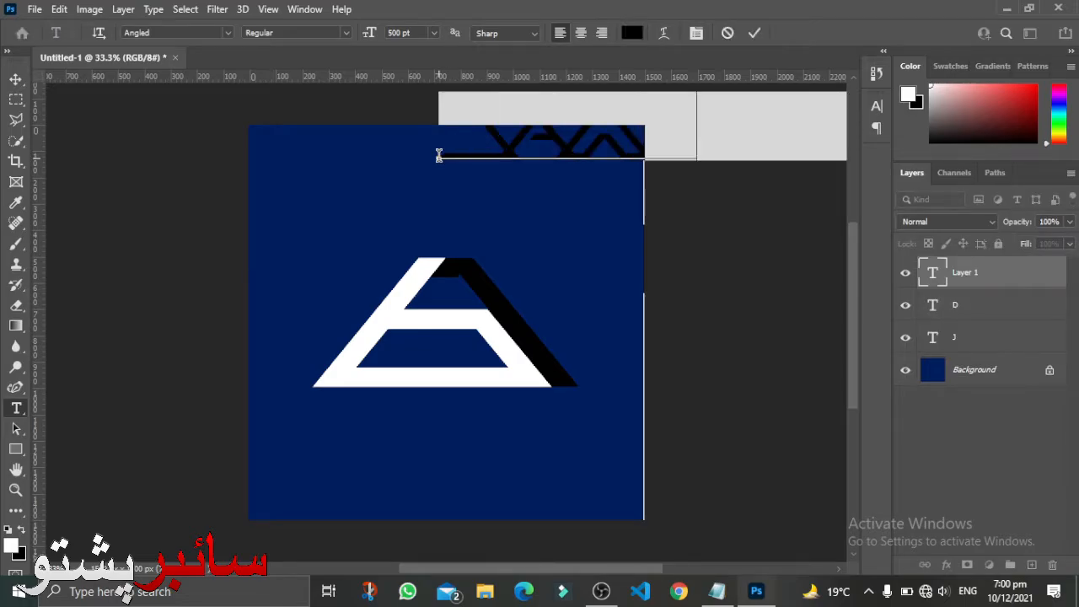
{"action": "left_click", "coordinate": [228, 32]}
{"action": "left_click", "coordinate": [332, 121]}
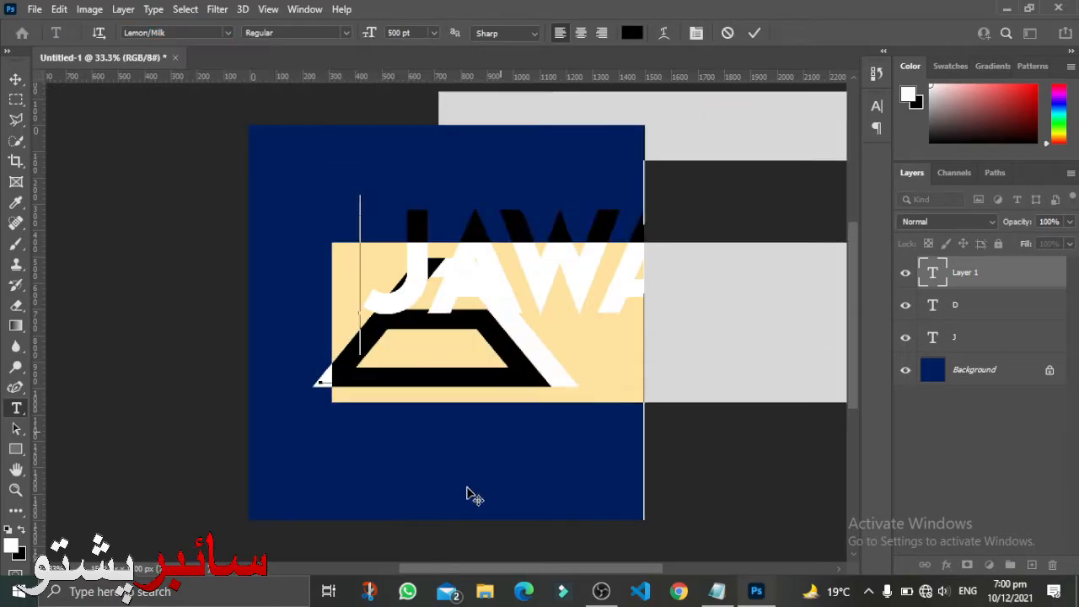
{"action": "left_click", "coordinate": [433, 32]}
{"action": "left_click", "coordinate": [453, 214]}
{"action": "left_click", "coordinate": [433, 32]}
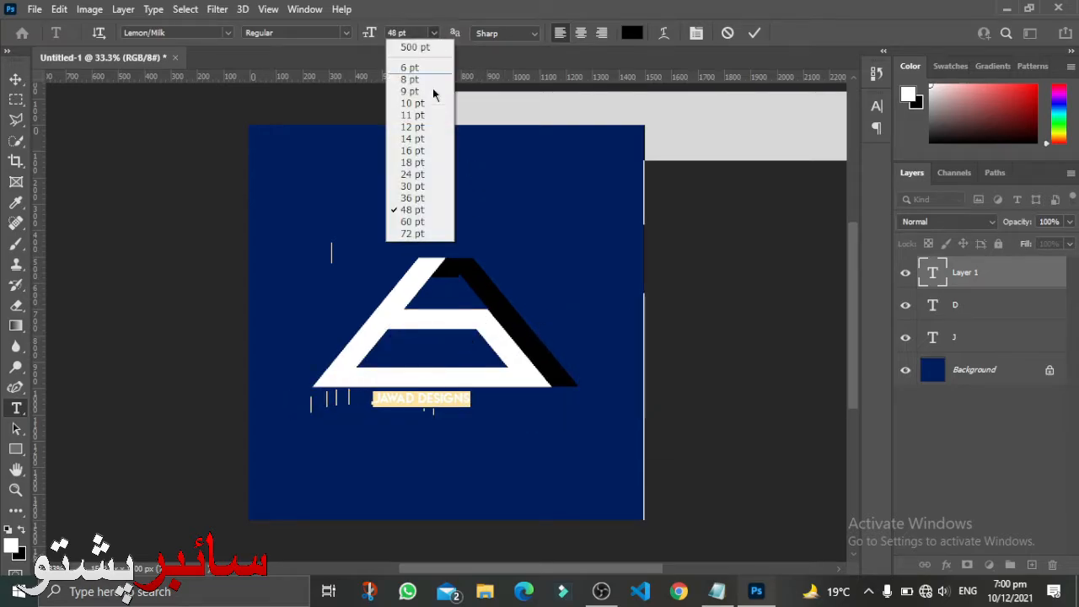
{"action": "left_click", "coordinate": [447, 235]}
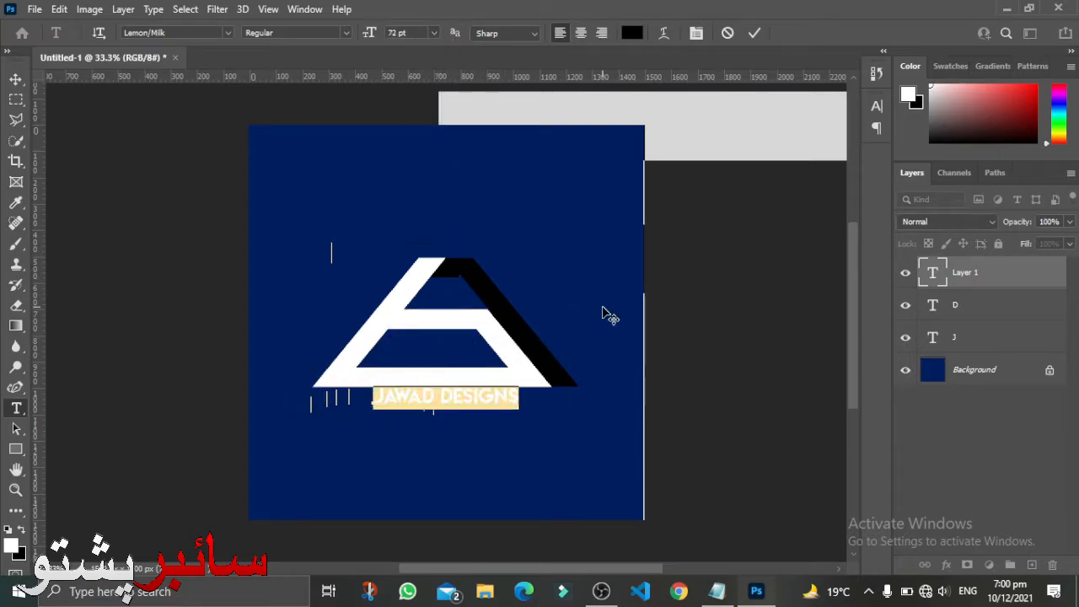
{"action": "left_click", "coordinate": [955, 285]}
- Set the tracking of the JAWAD DESIGNS text to 500 and align it under the full width of the logo mark
{"action": "left_click", "coordinate": [469, 396]}
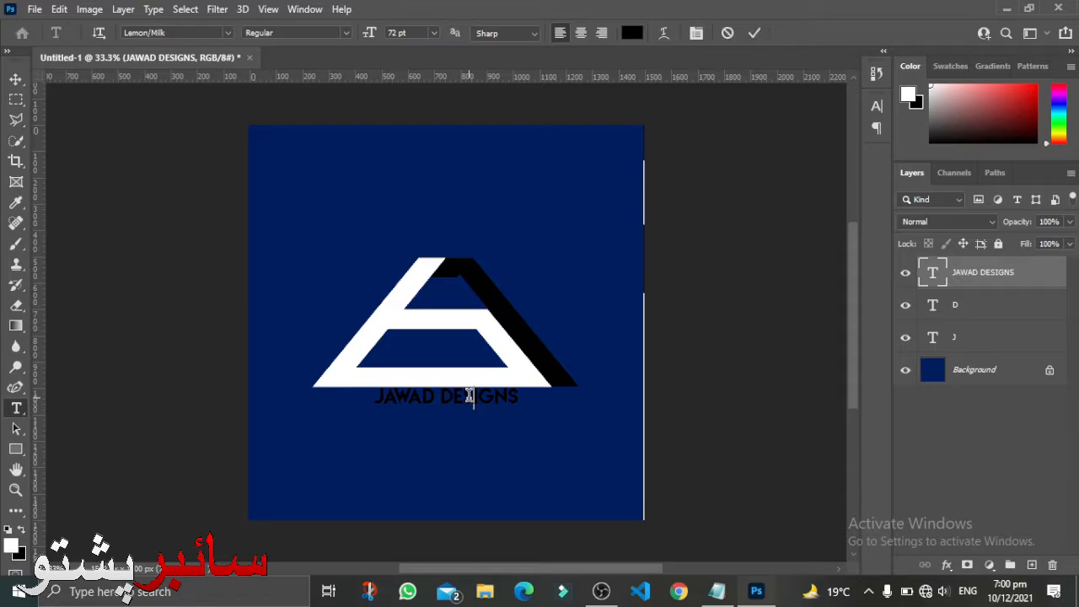
{"action": "key", "text": "ctrl+a"}
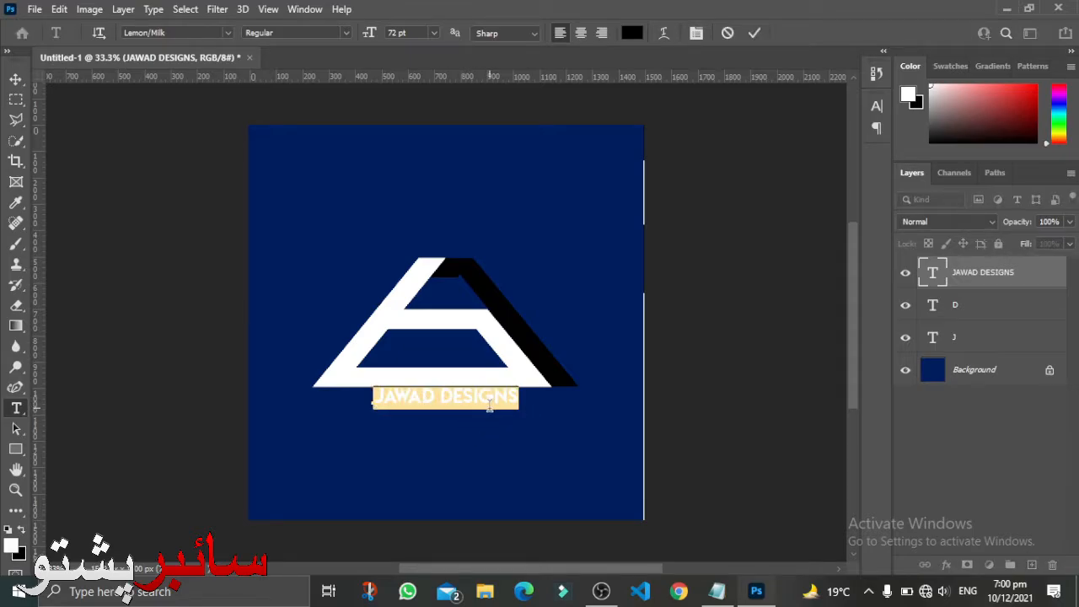
{"action": "key", "text": "ctrl+t"}
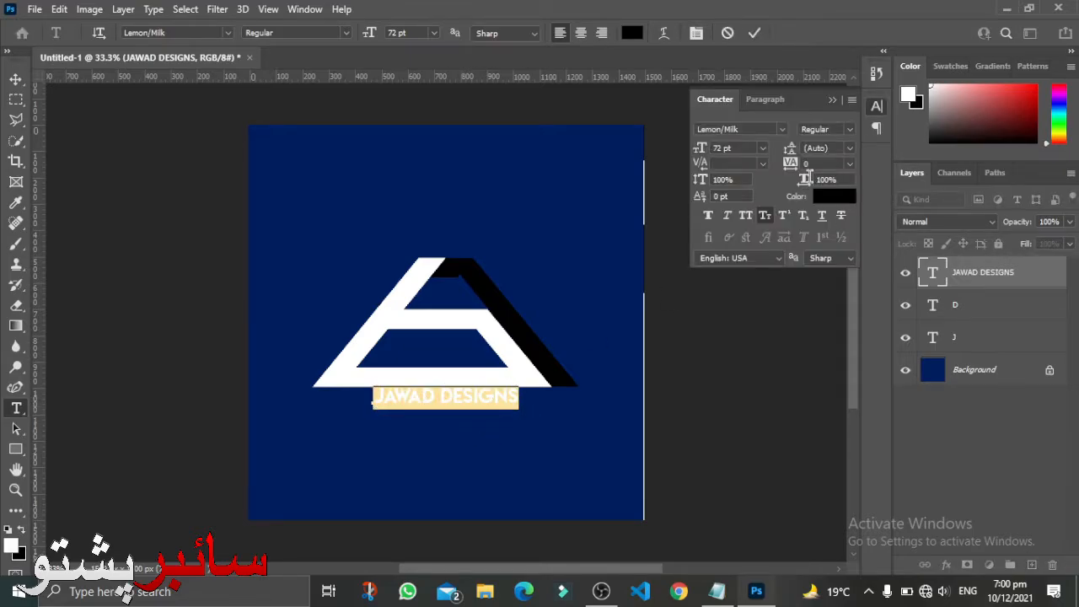
{"action": "left_click_drag", "start_coordinate": [788, 168], "coordinate": [808, 167]}
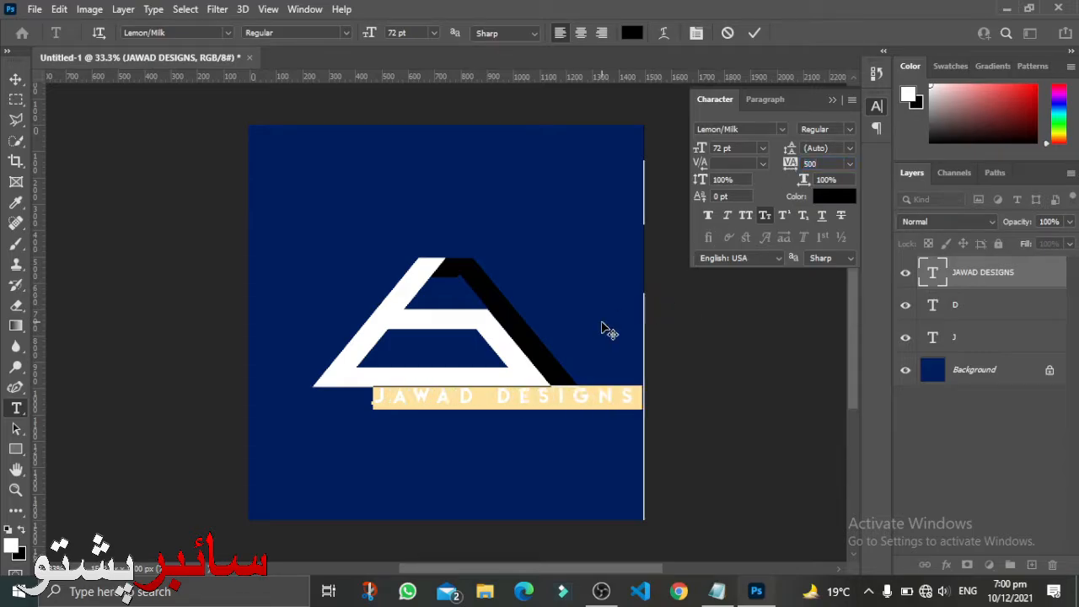
{"action": "left_click_drag", "start_coordinate": [602, 329], "coordinate": [540, 331]}
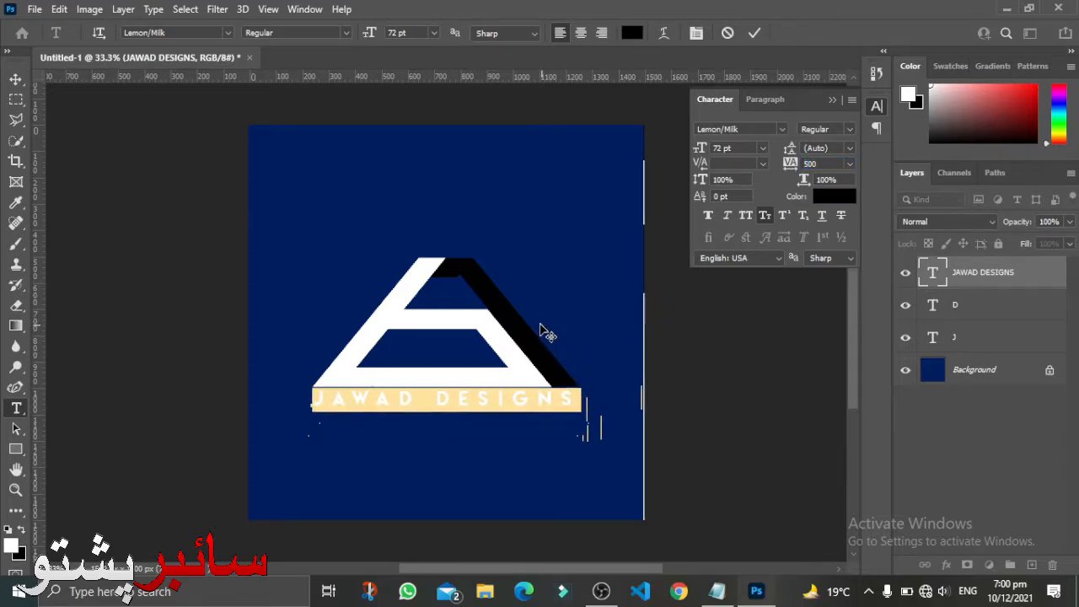
{"action": "left_click", "coordinate": [991, 287]}
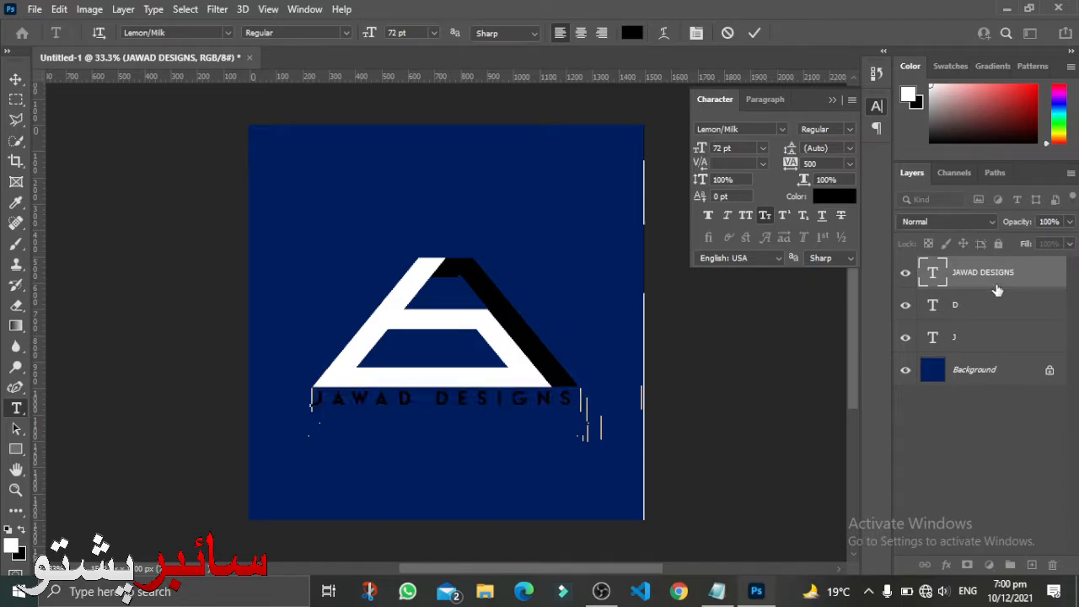
{"action": "left_click", "coordinate": [876, 107]}
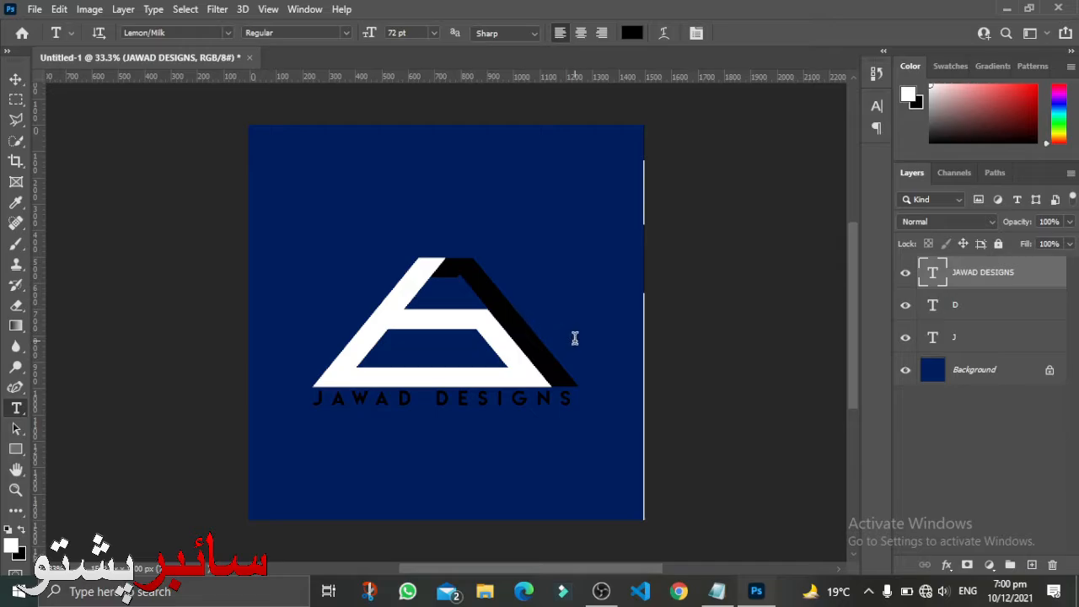
{"action": "key", "text": "v"}
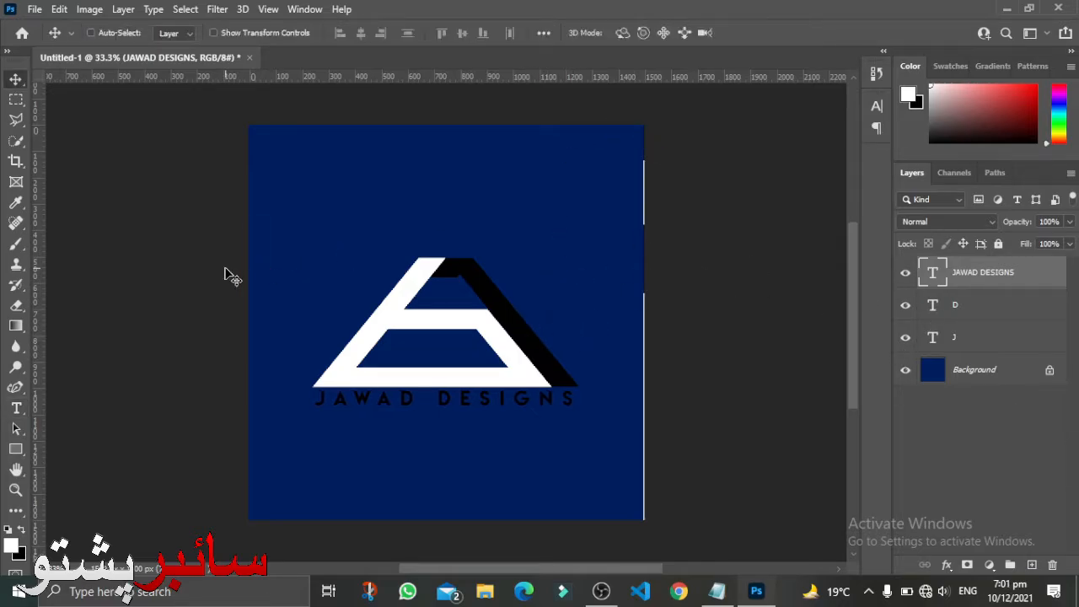
- Delete the Background layer and quick-export the transparent logo as a PNG named LOGO to the Desktop
{"action": "left_click", "coordinate": [953, 373]}
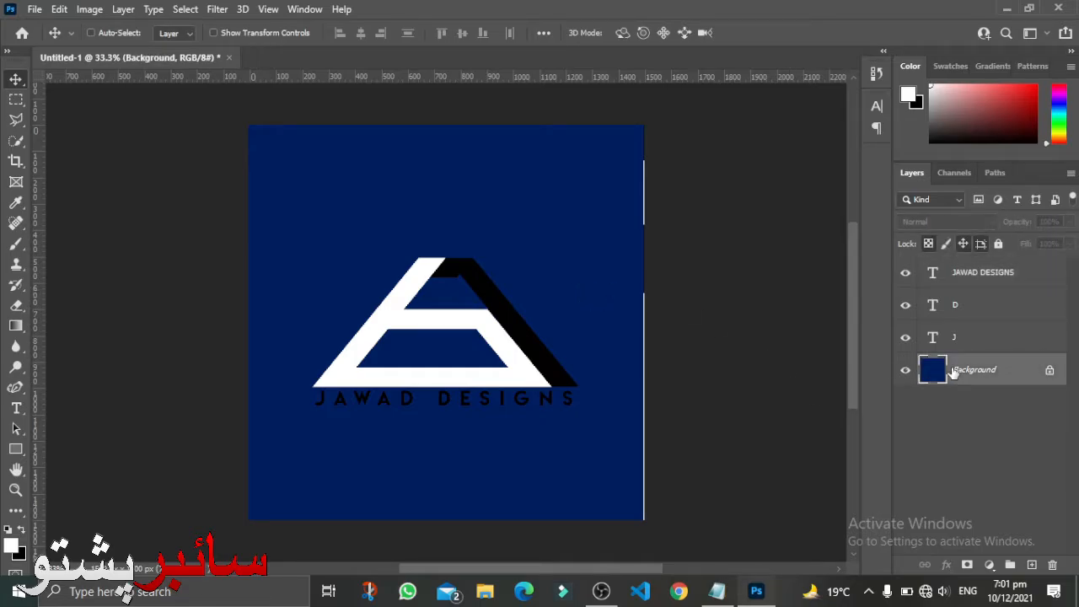
{"action": "key", "text": "Delete"}
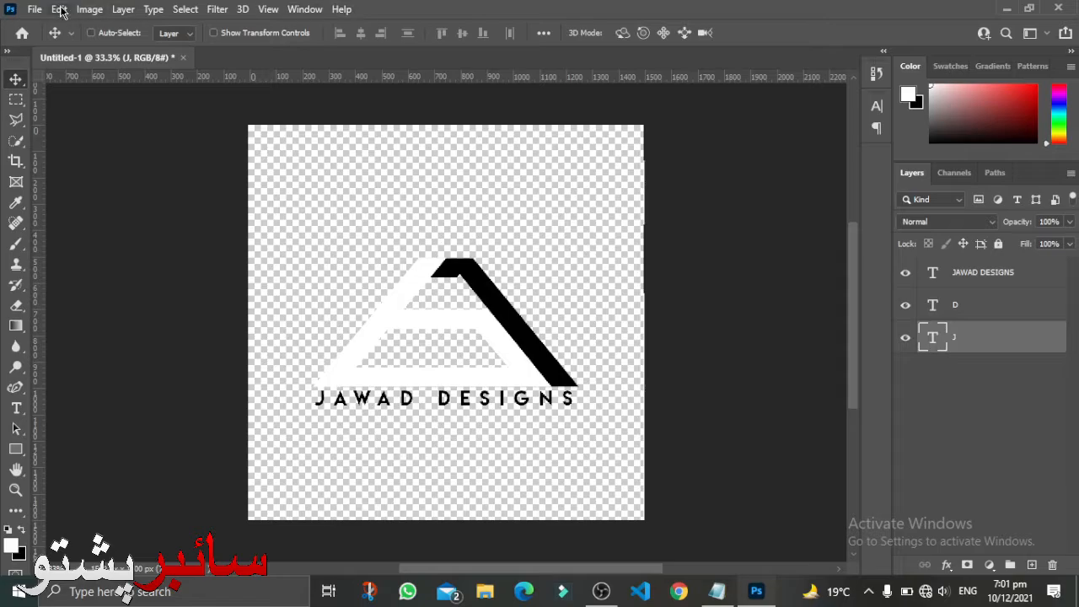
{"action": "left_click", "coordinate": [34, 10]}
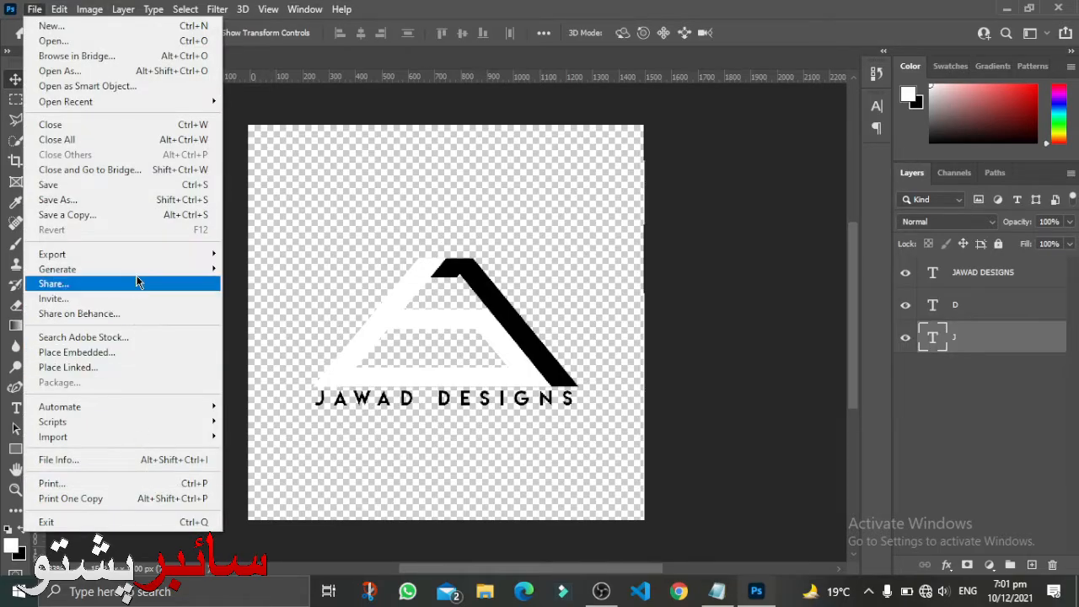
{"action": "mouse_move", "coordinate": [129, 267]}
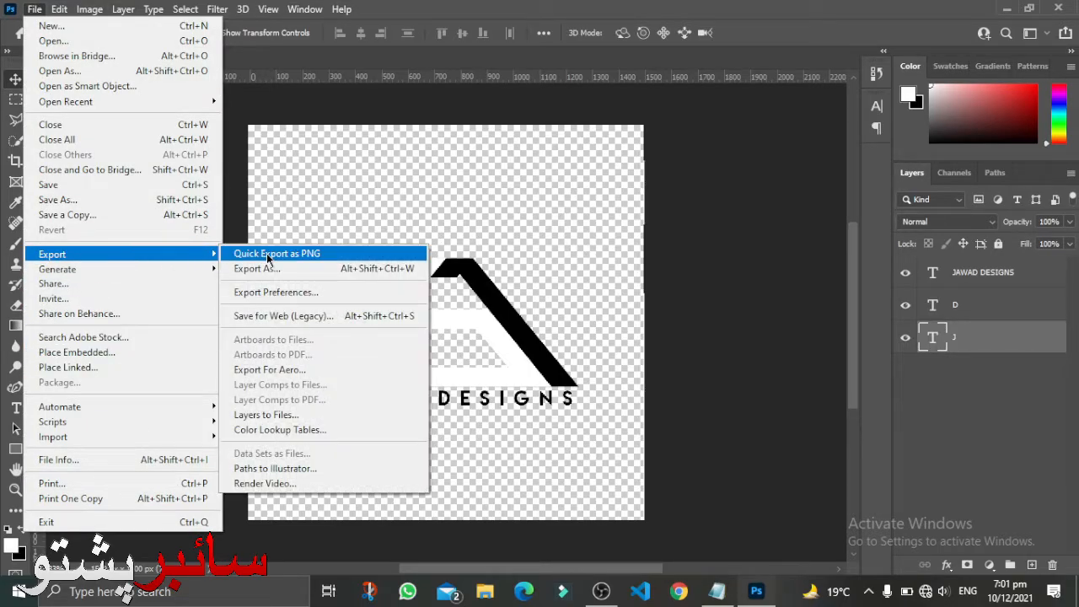
{"action": "left_click", "coordinate": [266, 253]}
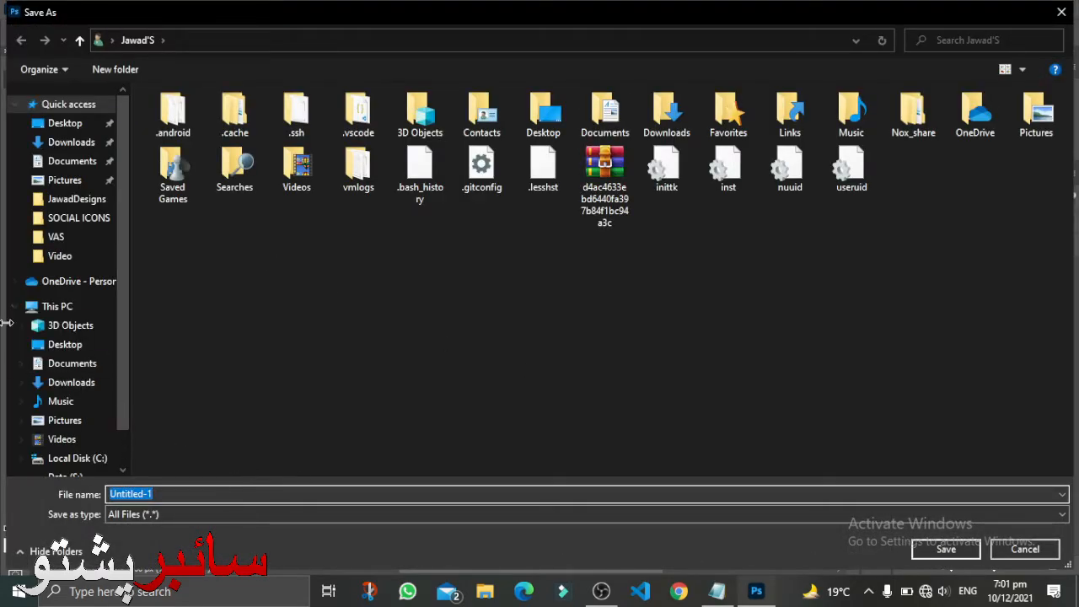
{"action": "left_click", "coordinate": [55, 345]}
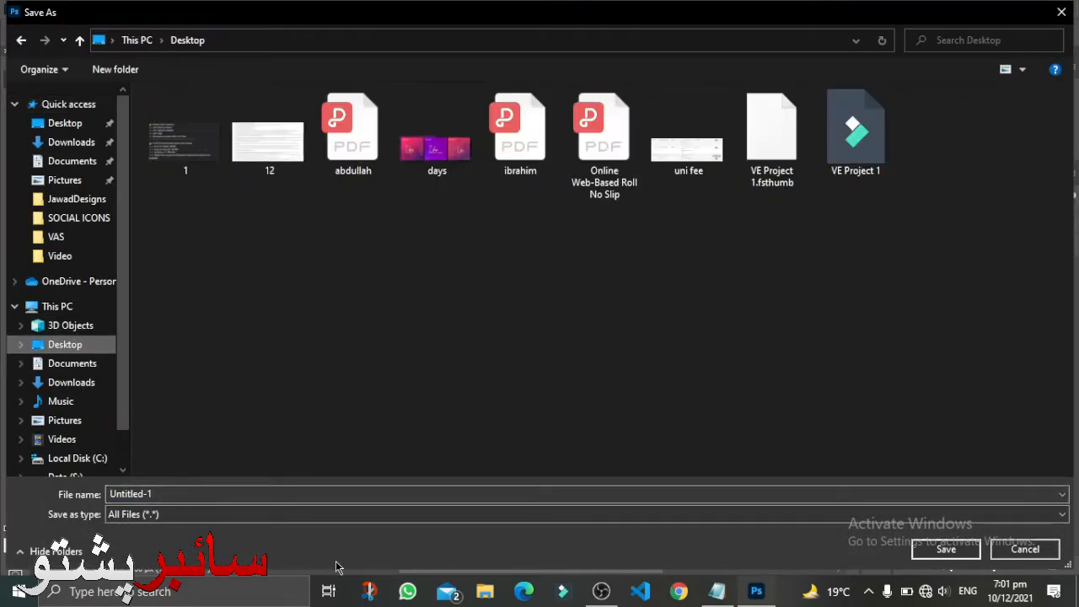
{"action": "left_click", "coordinate": [277, 493]}
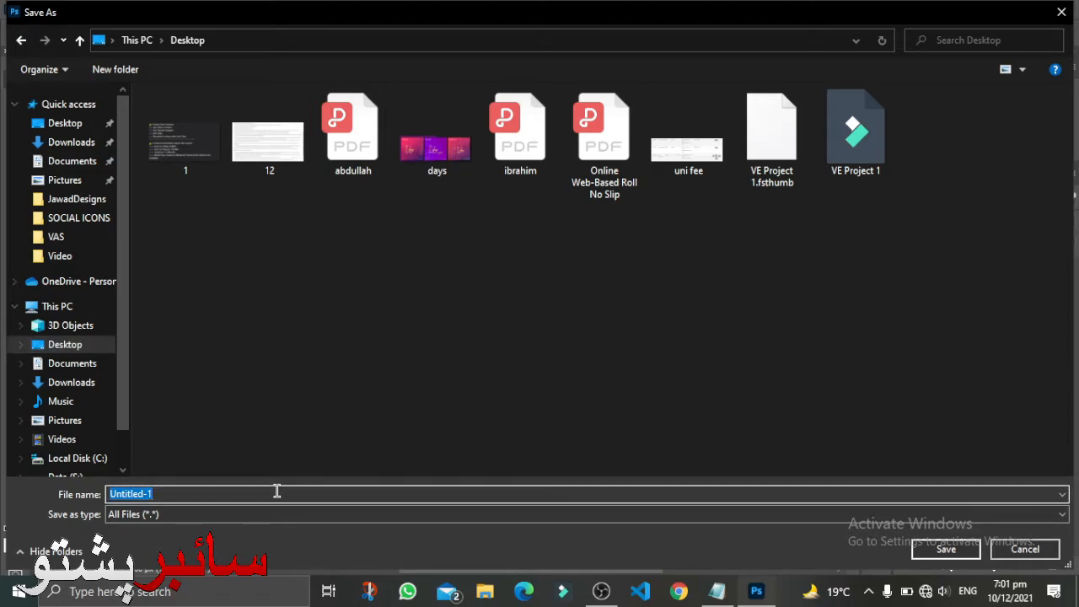
{"action": "type", "text": "LOGO"}
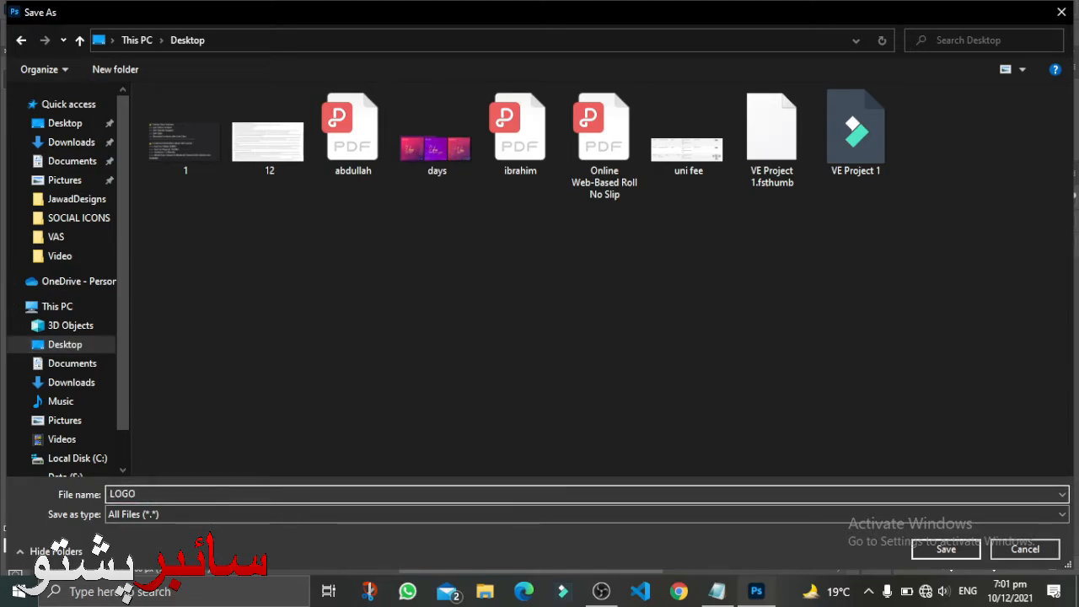
{"action": "key", "text": "Return"}
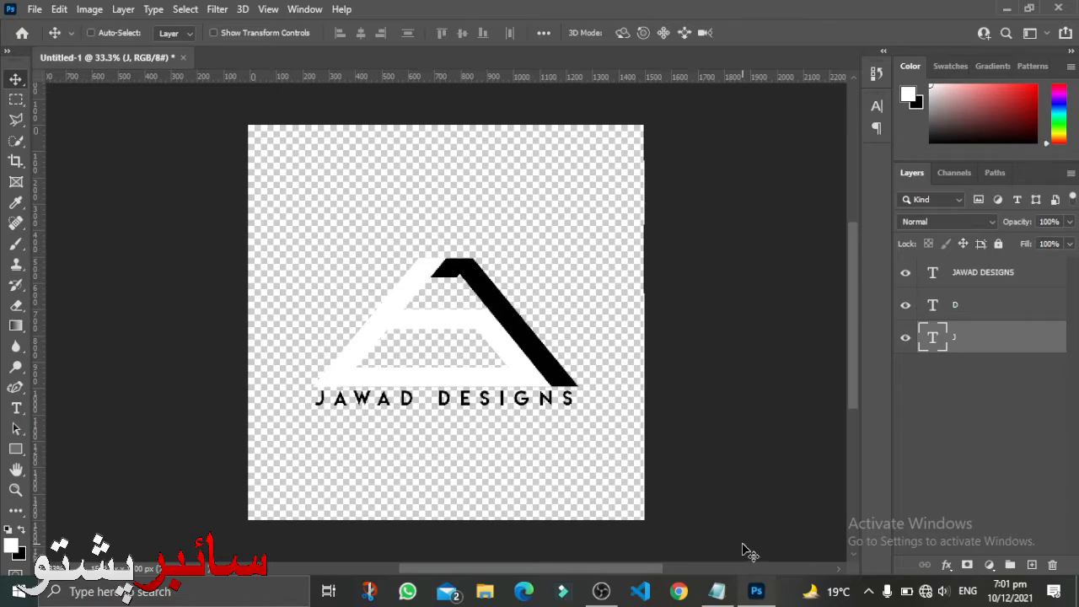
- Check the Facebook photo size in the Notepad notes and create a new document of 170 x 170 pixels
{"action": "left_click", "coordinate": [718, 592]}
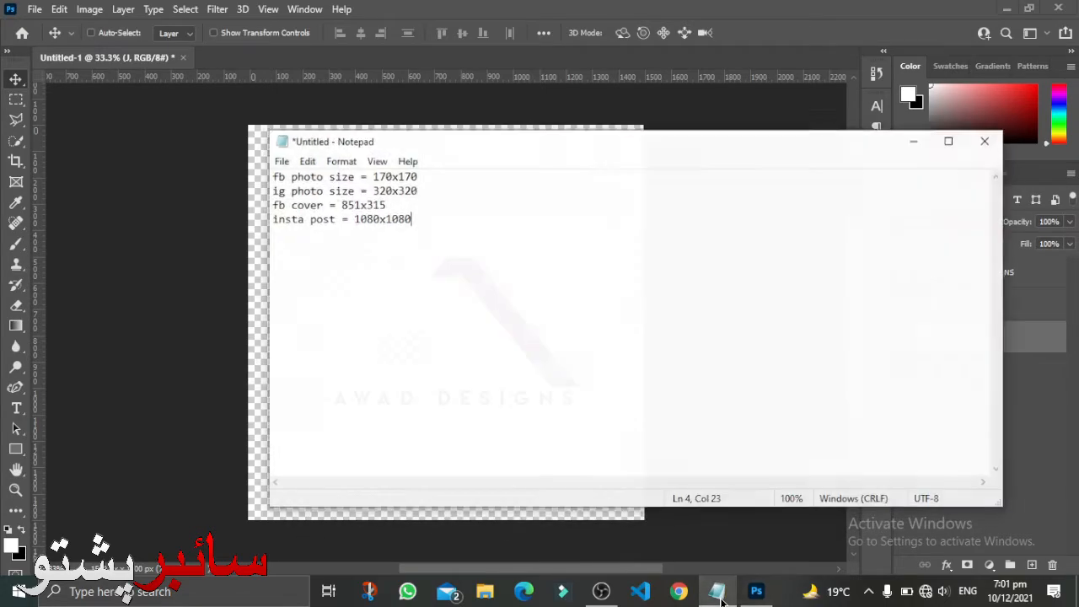
{"action": "left_click", "coordinate": [718, 594]}
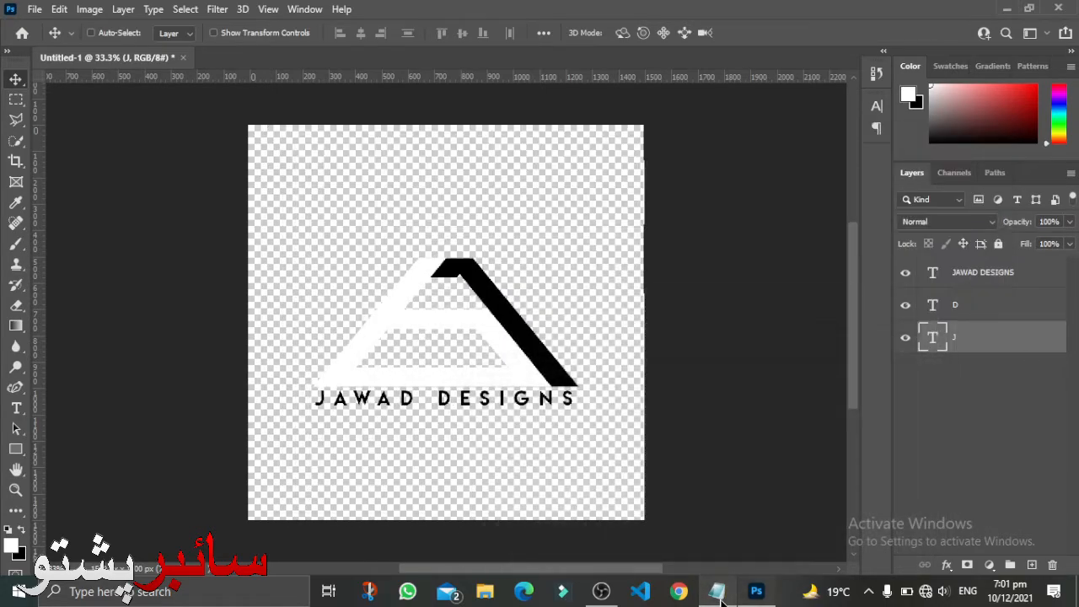
{"action": "key", "text": "ctrl+n"}
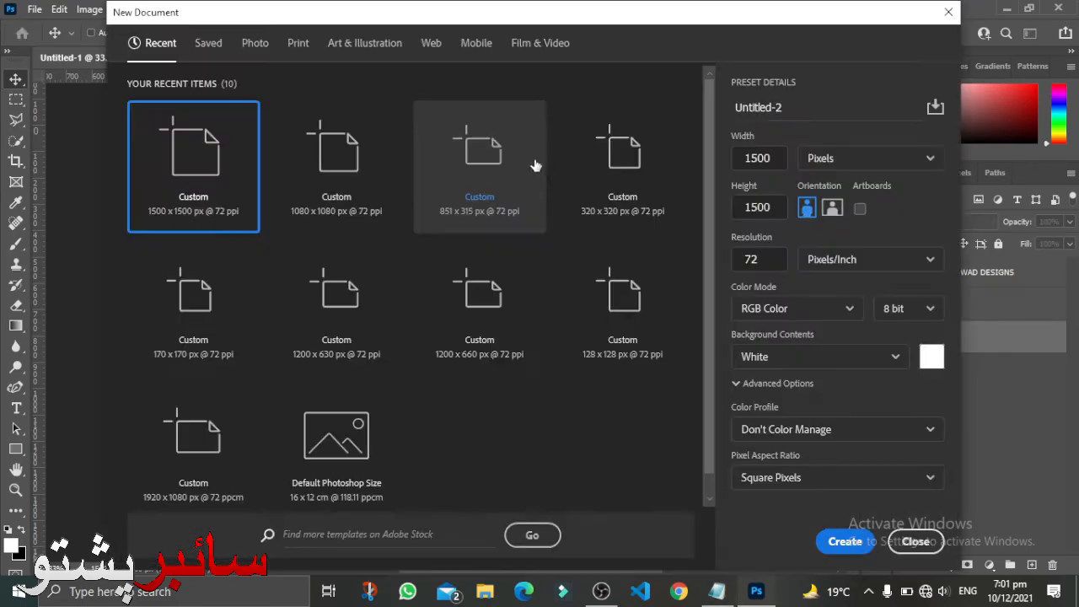
{"action": "double_click", "coordinate": [767, 158]}
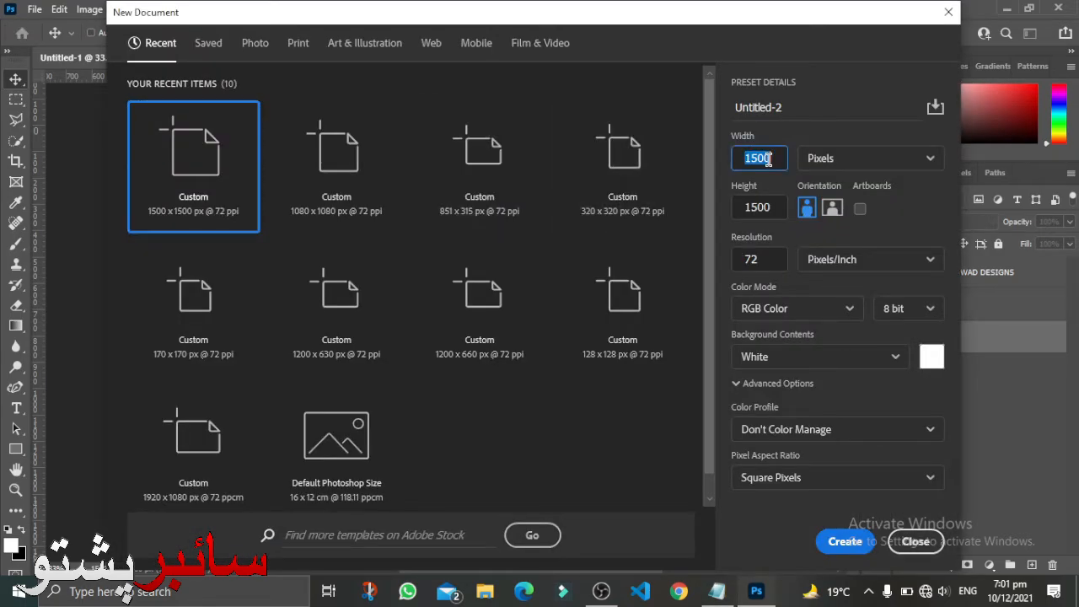
{"action": "type", "text": "17"}
{"action": "double_click", "coordinate": [769, 206]}
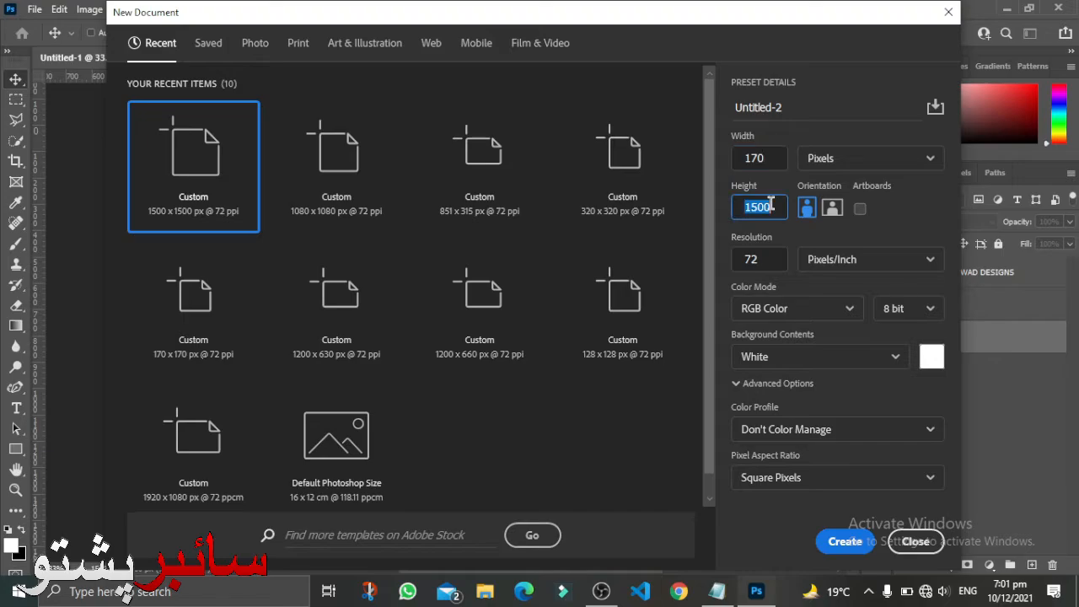
{"action": "type", "text": "17"}
{"action": "key", "text": "Return"}
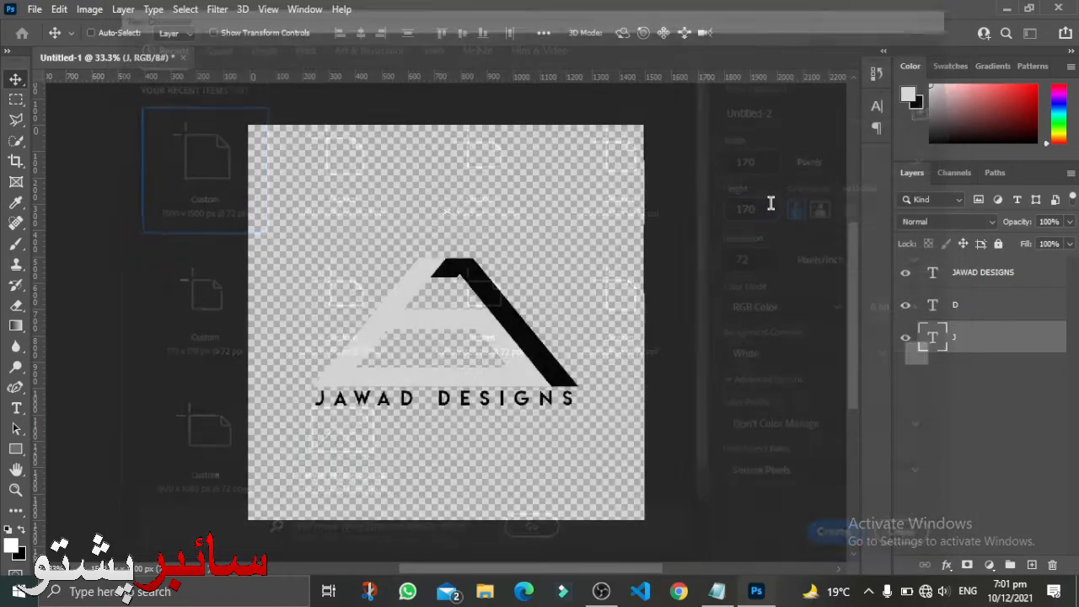
{"action": "left_click", "coordinate": [138, 56]}
{"action": "left_click_drag", "start_coordinate": [421, 326], "coordinate": [410, 300]}
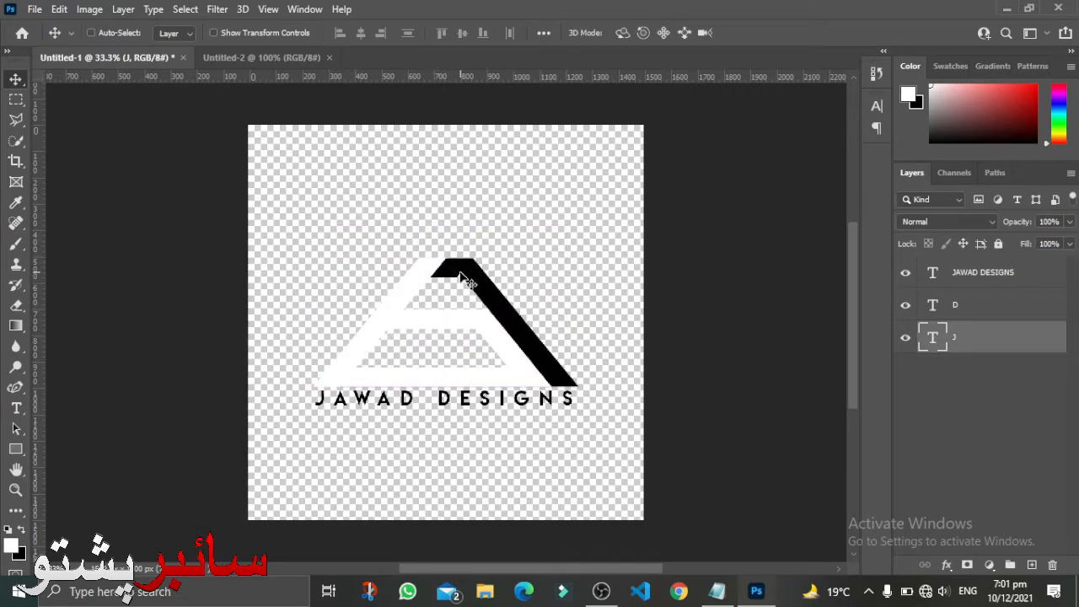
{"action": "key", "text": "ctrl"}
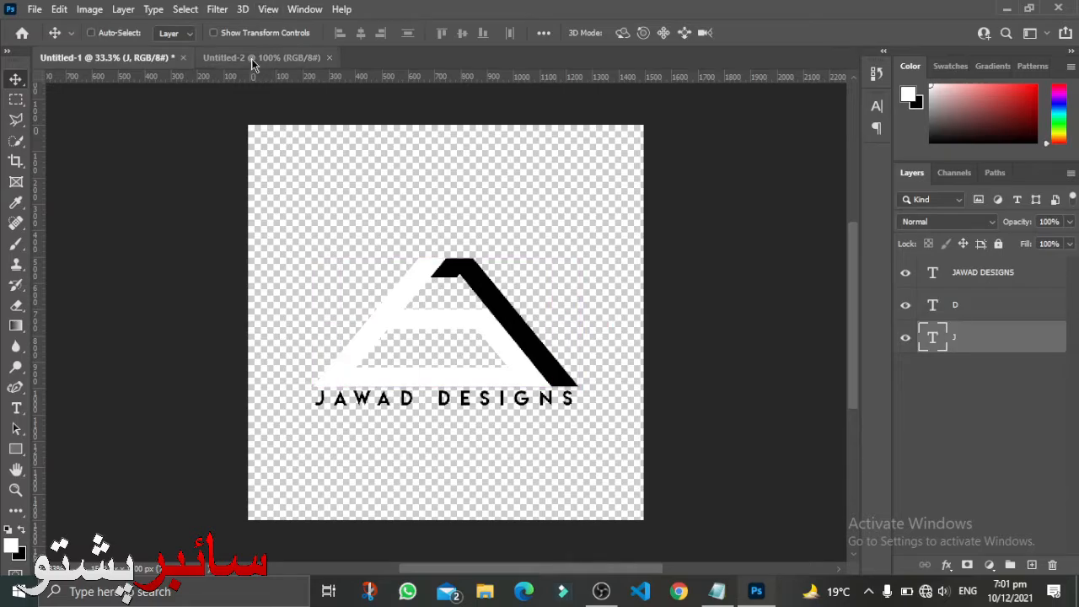
{"action": "left_click", "coordinate": [250, 59]}
- Open LOGO.png and copy its artwork into the 170 x 170 px document
{"action": "key", "text": "ctrl+o"}
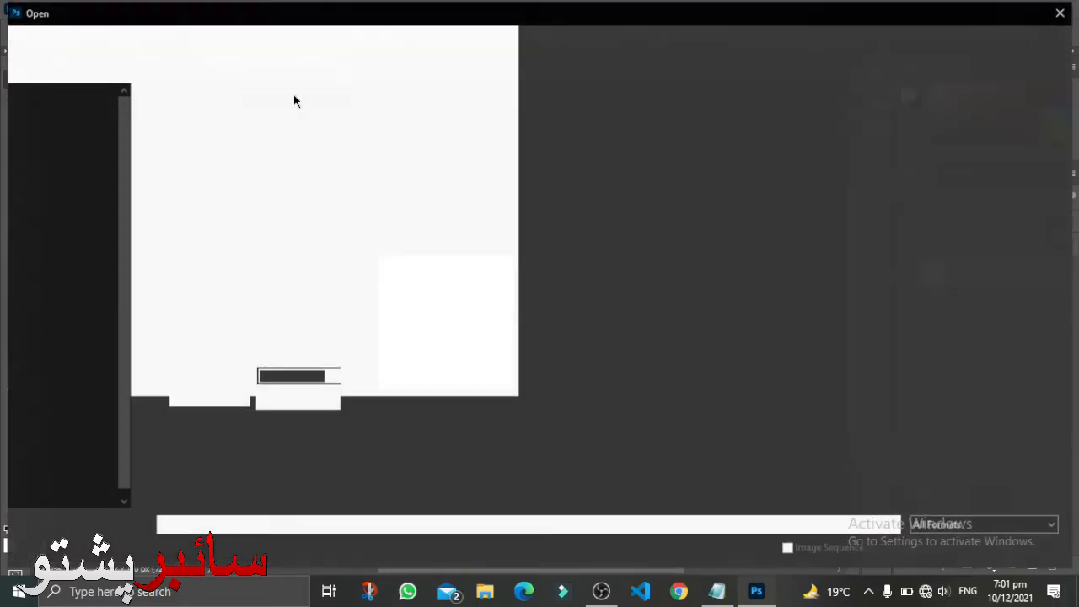
{"action": "double_click", "coordinate": [620, 128]}
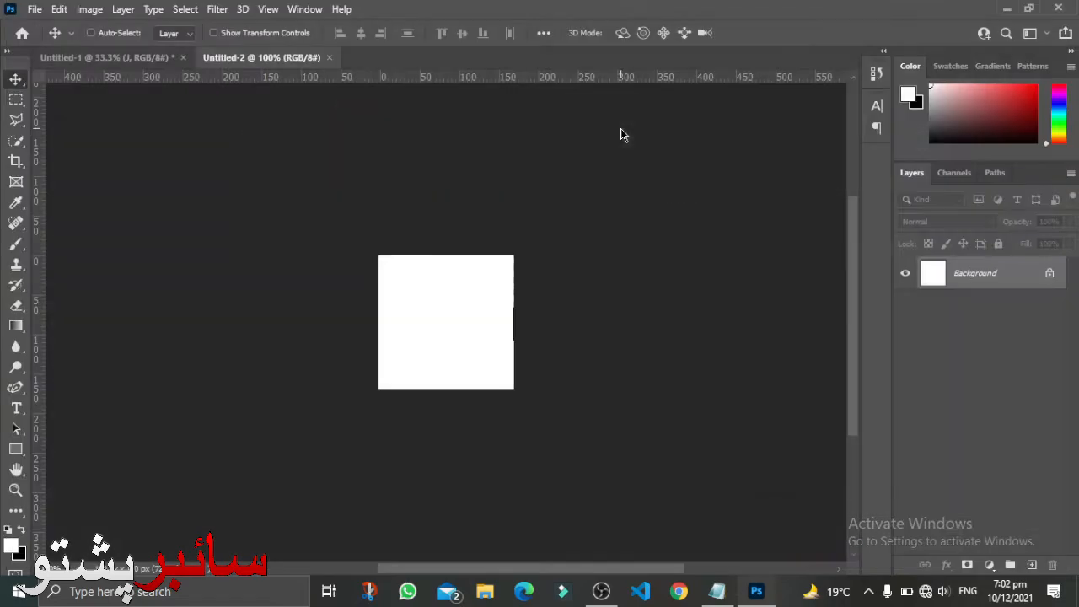
{"action": "left_click_drag", "start_coordinate": [432, 283], "coordinate": [460, 312]}
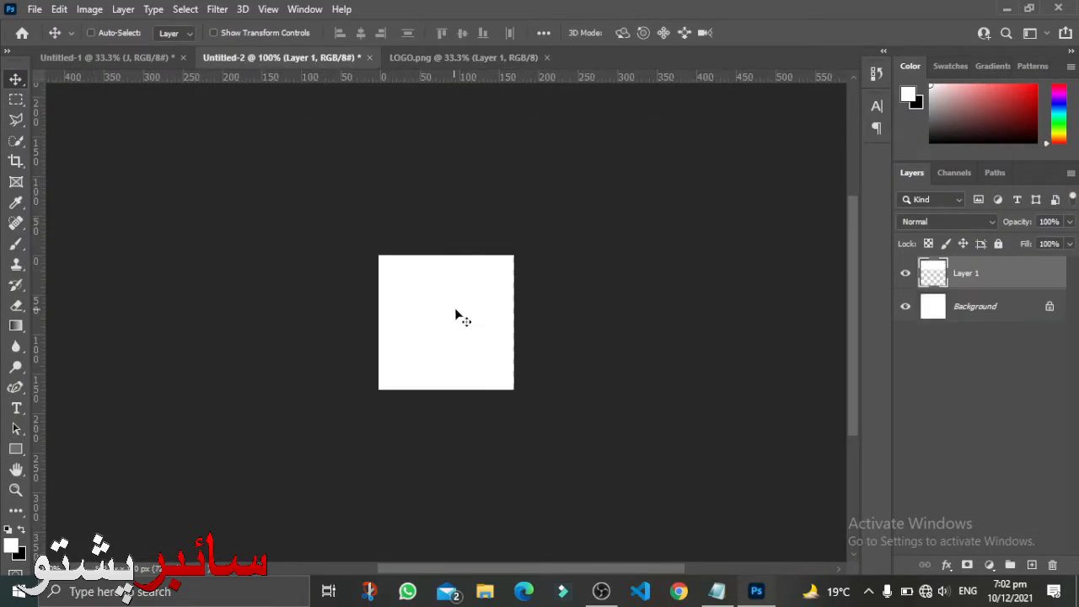
- Convert the pasted logo layer to a smart object, scale it to 11.33%, and center it on the 170 x 170 px canvas
{"action": "right_click", "coordinate": [1005, 274]}
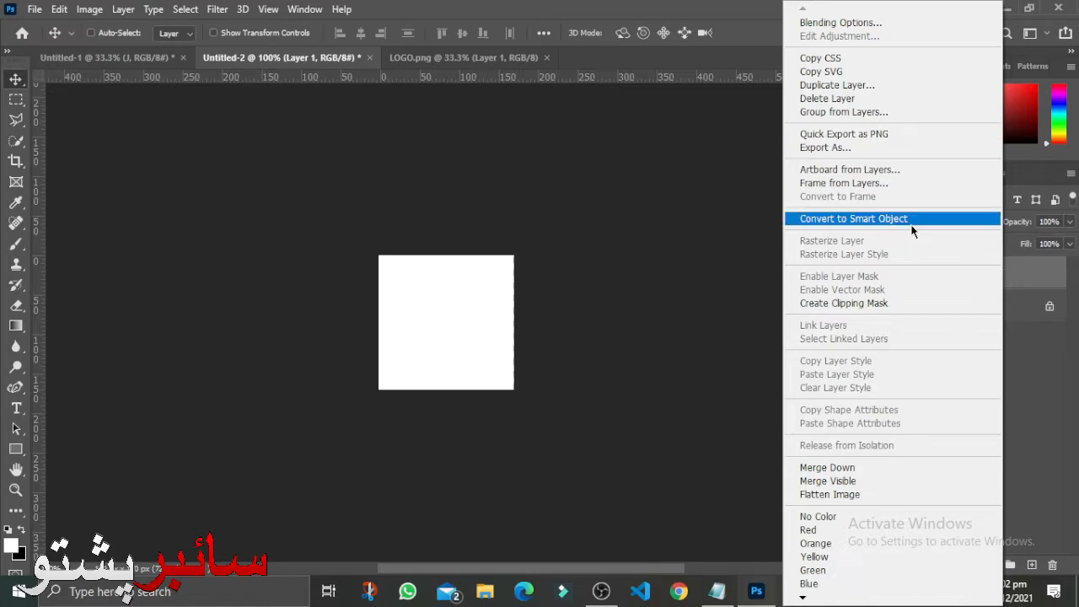
{"action": "left_click", "coordinate": [847, 221]}
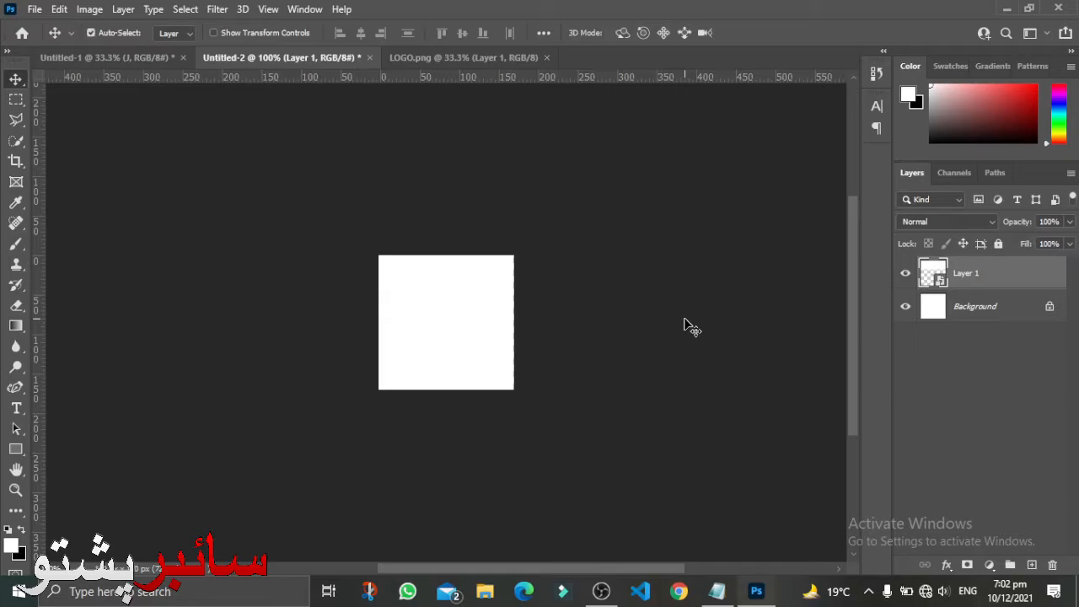
{"action": "key", "text": "ctrl+t"}
{"action": "left_click_drag", "start_coordinate": [468, 283], "coordinate": [487, 311]}
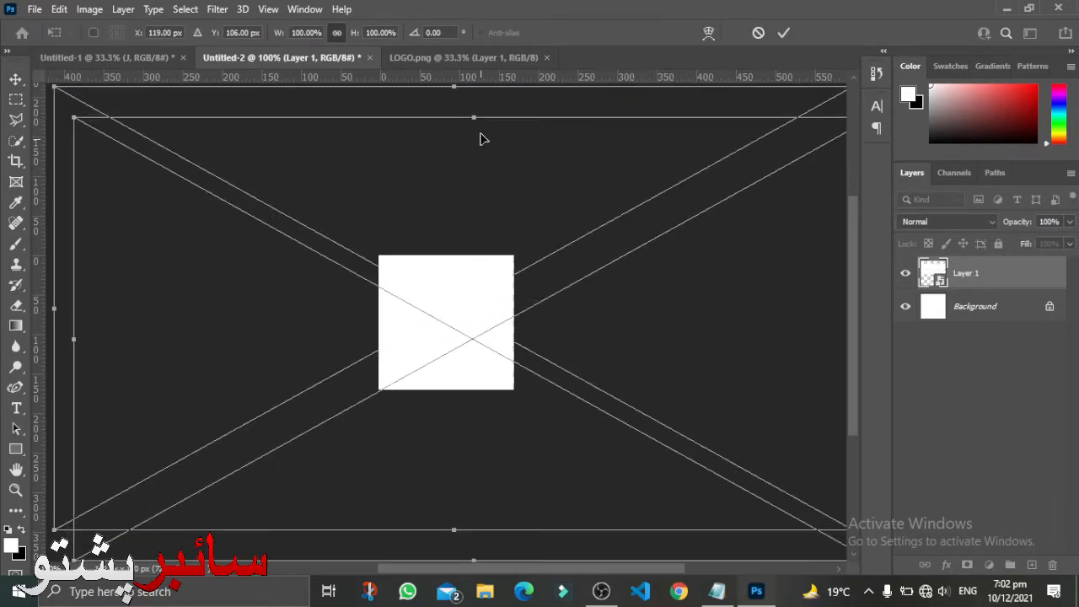
{"action": "left_click_drag", "start_coordinate": [465, 113], "coordinate": [465, 484]}
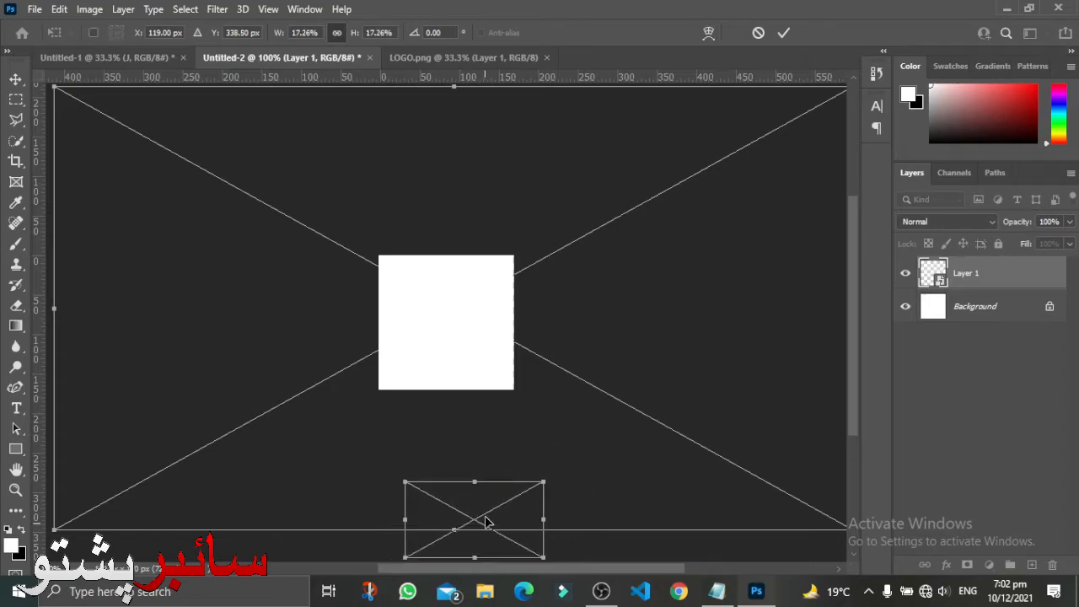
{"action": "left_click_drag", "start_coordinate": [486, 520], "coordinate": [446, 318]}
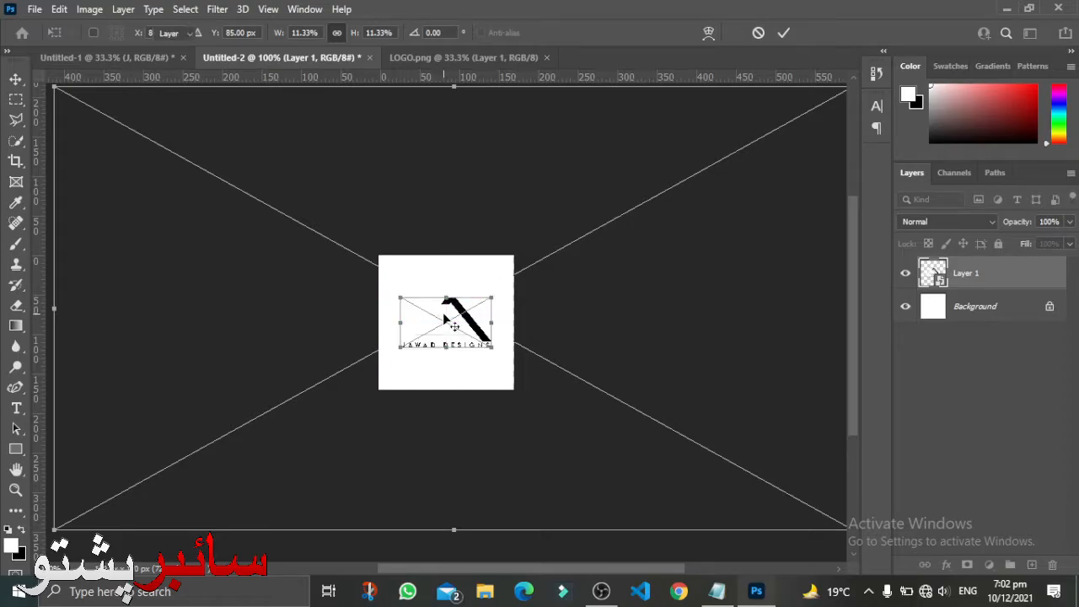
{"action": "key", "text": "Return"}
- Restore the deleted navy Background layer in the original logo document and select it
{"action": "left_click", "coordinate": [967, 312]}
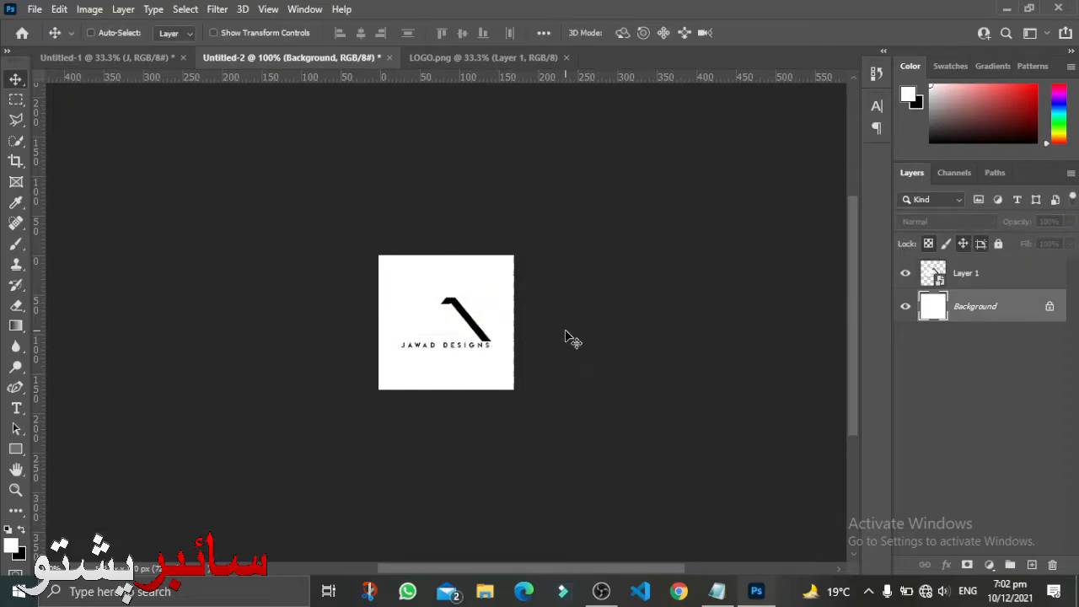
{"action": "left_click", "coordinate": [137, 59]}
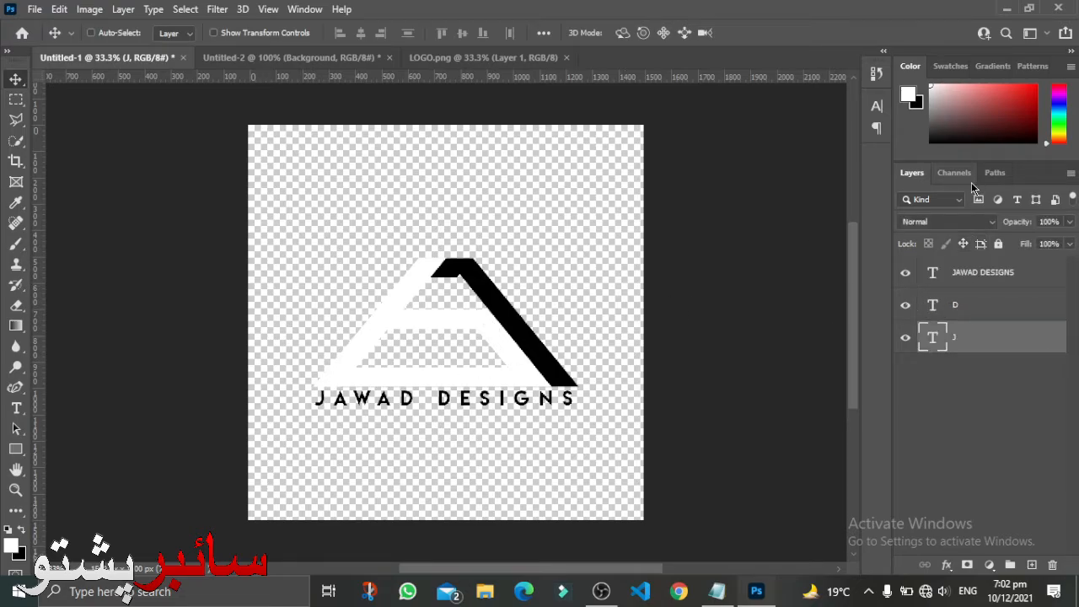
{"action": "left_click_drag", "start_coordinate": [632, 196], "coordinate": [632, 193]}
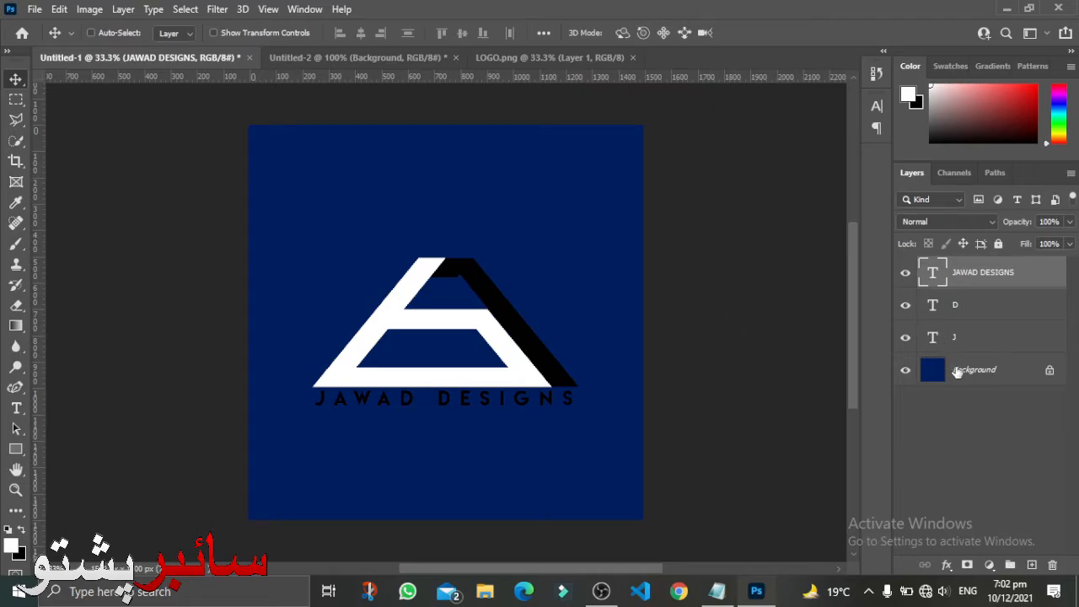
{"action": "left_click", "coordinate": [956, 373]}
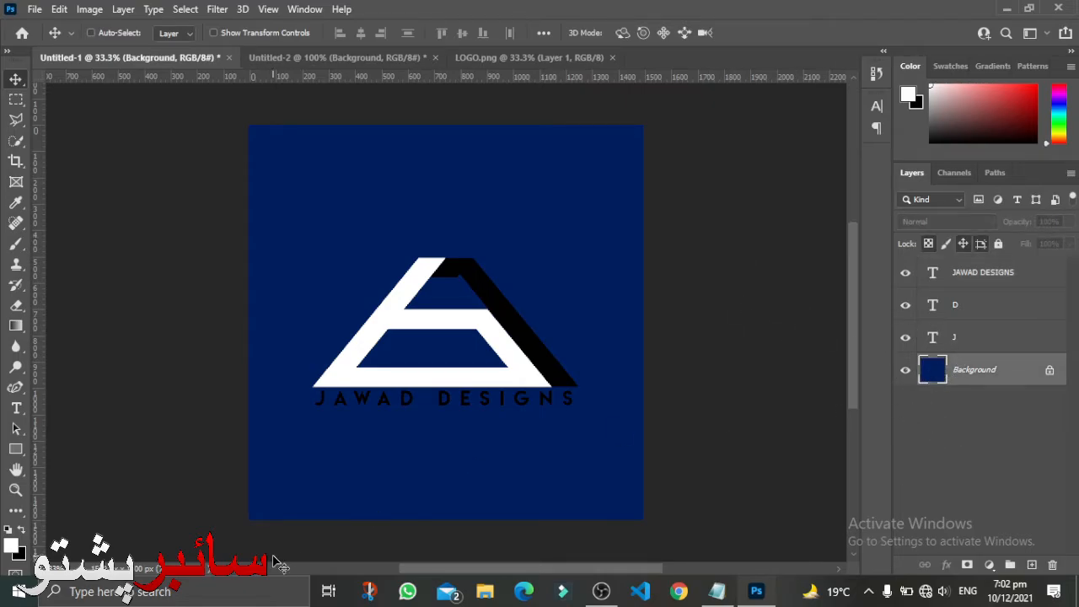
- Sample the navy background color 001f64 as foreground color and fill the 170 x 170 px document's Background layer with it
{"action": "left_click", "coordinate": [12, 545]}
{"action": "left_click", "coordinate": [598, 233]}
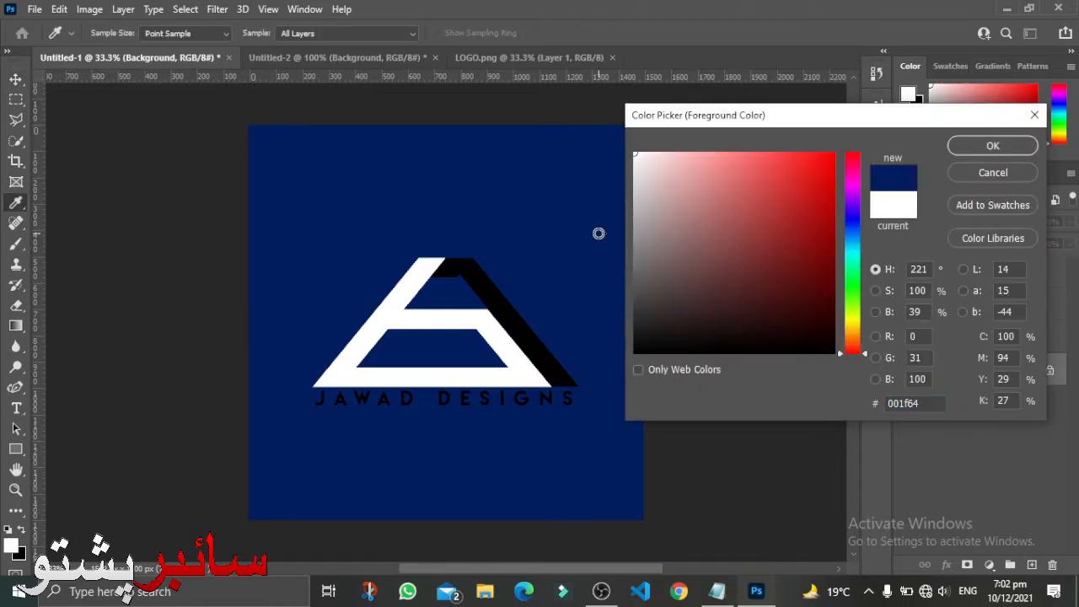
{"action": "left_click", "coordinate": [974, 148]}
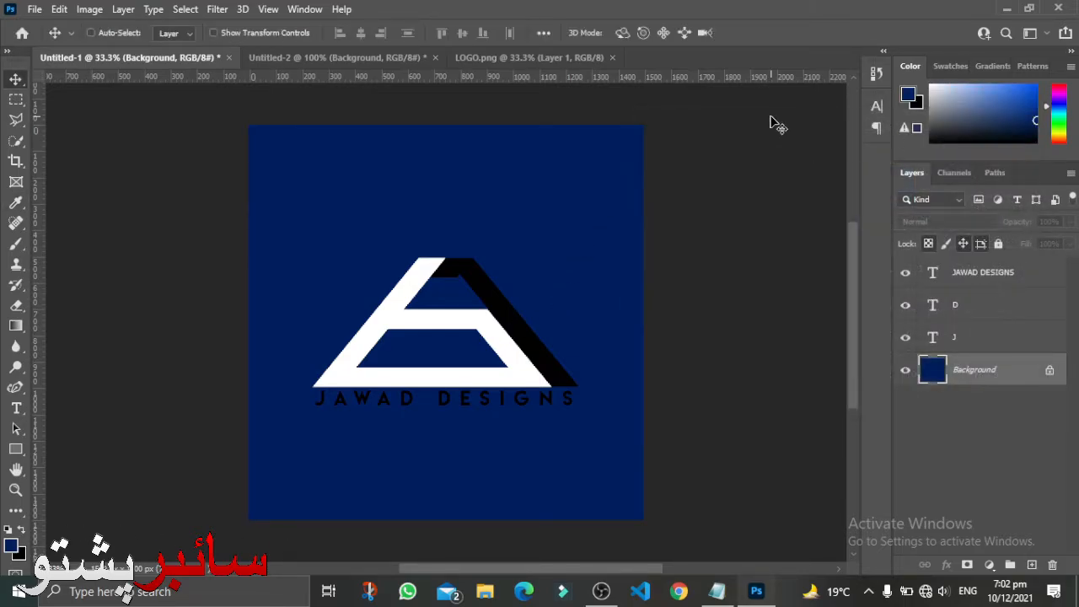
{"action": "left_click", "coordinate": [370, 59]}
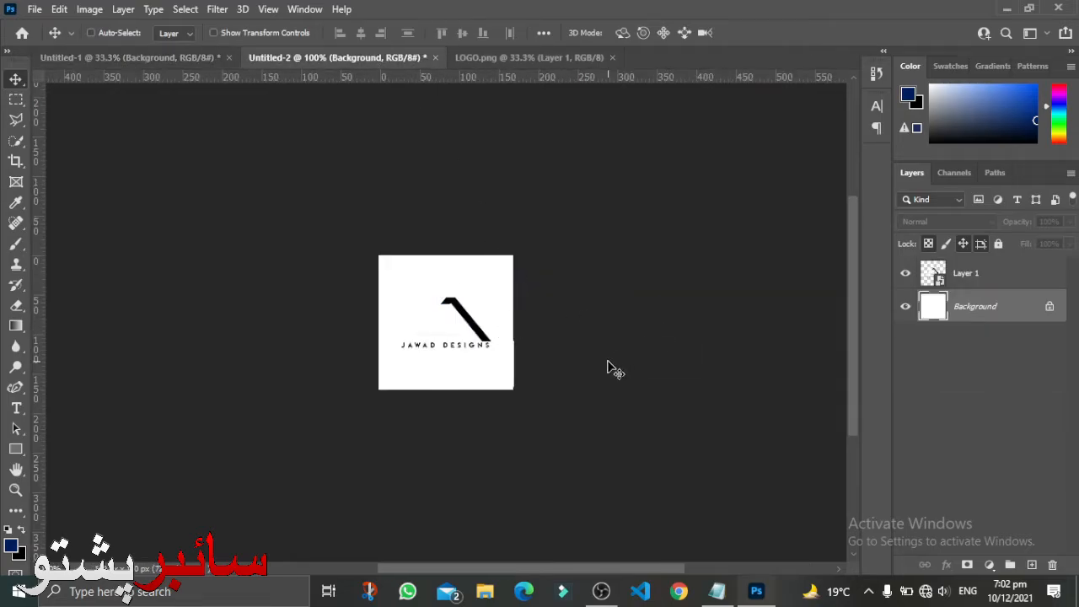
{"action": "key", "text": "alt+BackSpace"}
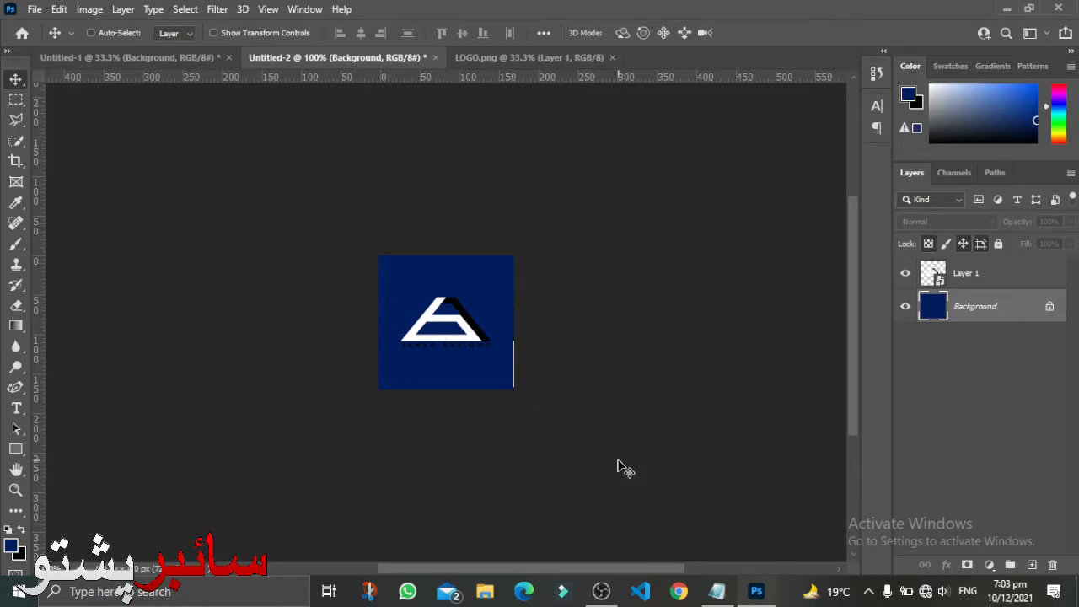
- Check the Instagram photo size in the Notepad notes and create a new document of 320 x 320 pixels
{"action": "left_click", "coordinate": [721, 599]}
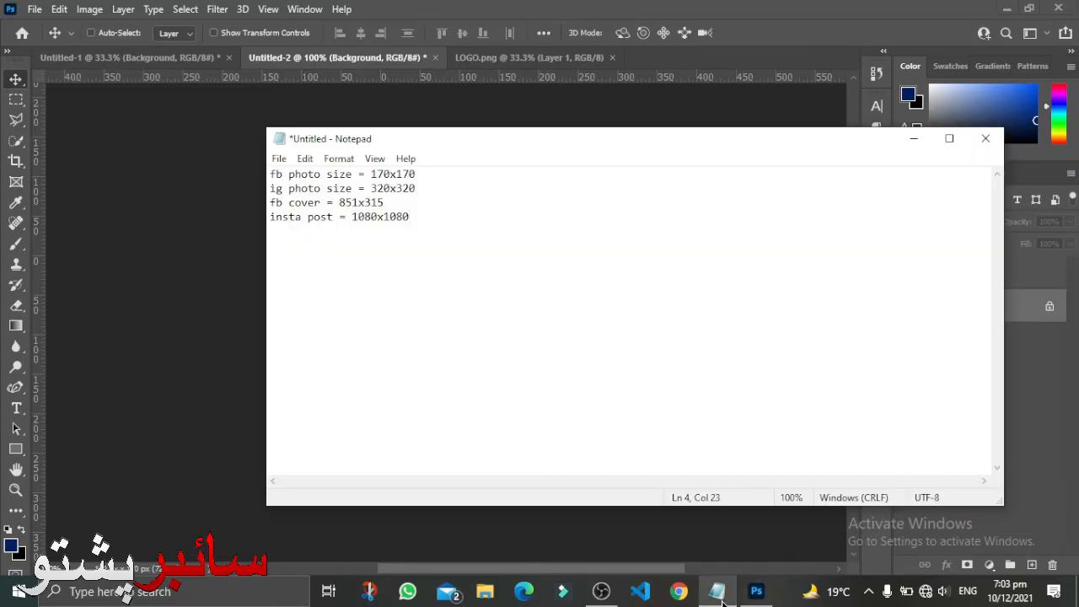
{"action": "left_click", "coordinate": [718, 597]}
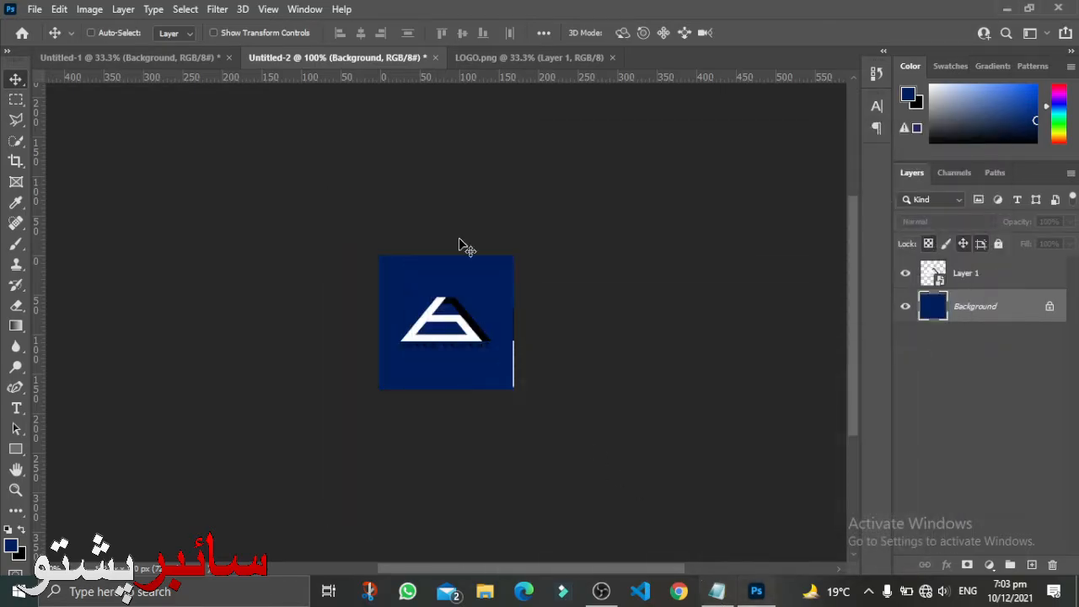
{"action": "key", "text": "ctrl+n"}
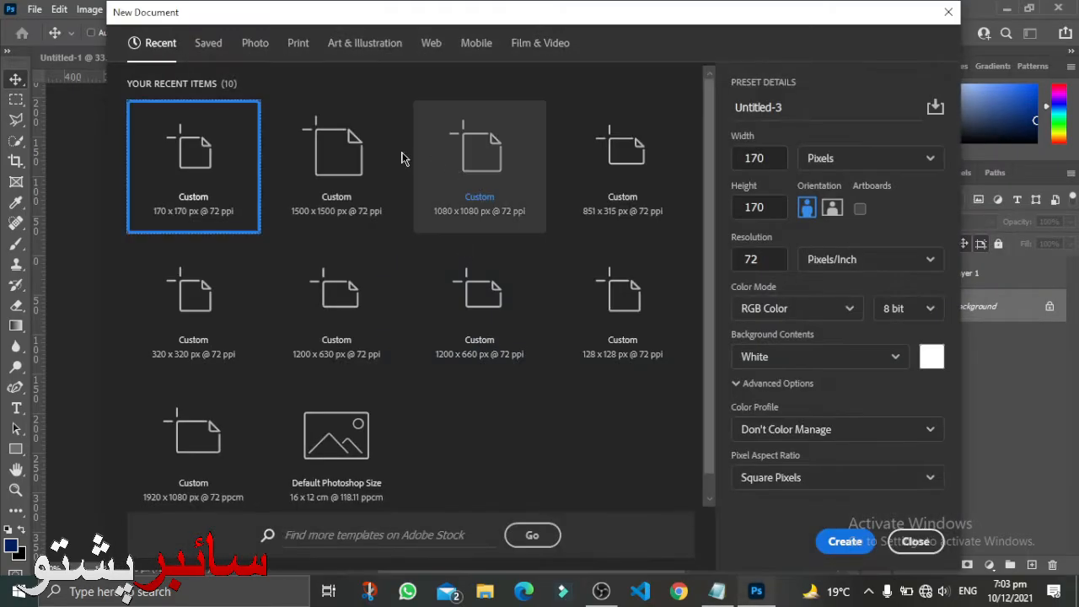
{"action": "left_click", "coordinate": [775, 160]}
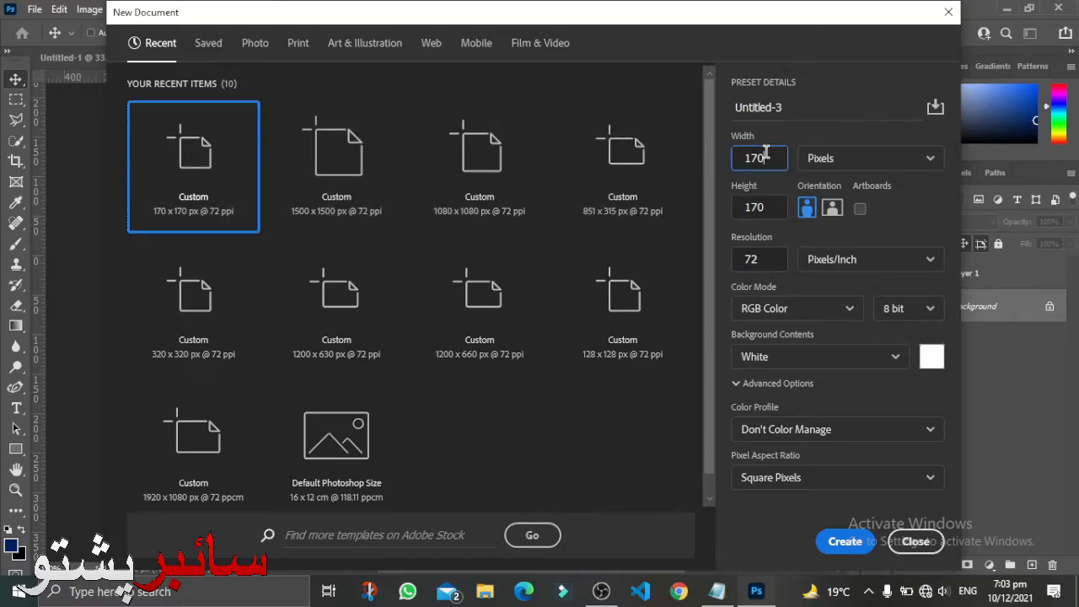
{"action": "left_click", "coordinate": [208, 305]}
{"action": "key", "text": "ctrl+Tab"}
{"action": "key", "text": "ctrl+Tab"}
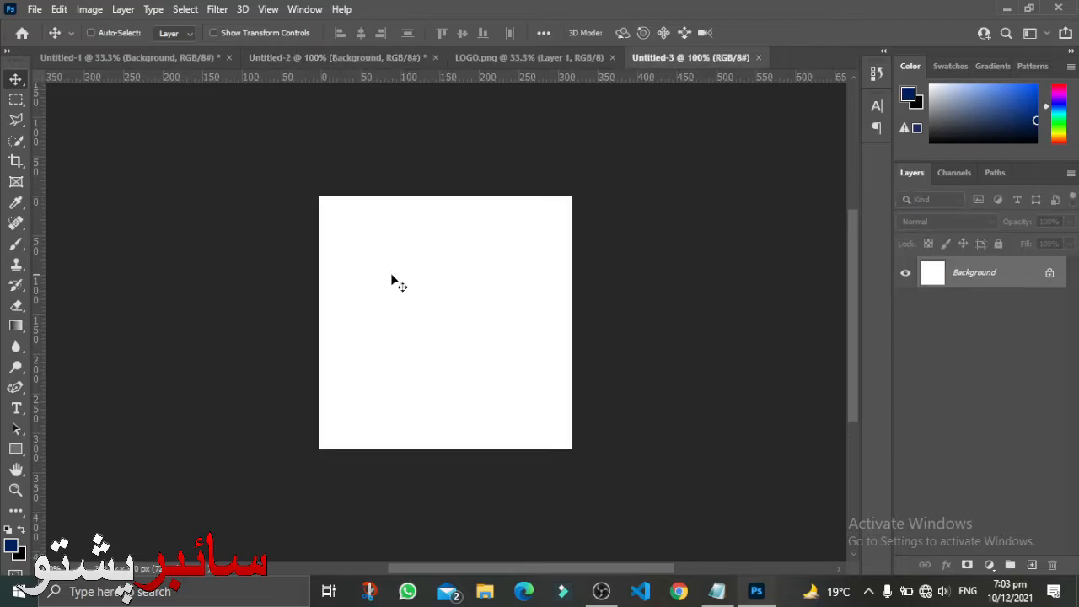
- Copy both the logo layer and the navy Background of the 170 x 170 px document into the 320 x 320 px document
{"action": "left_click", "coordinate": [387, 58]}
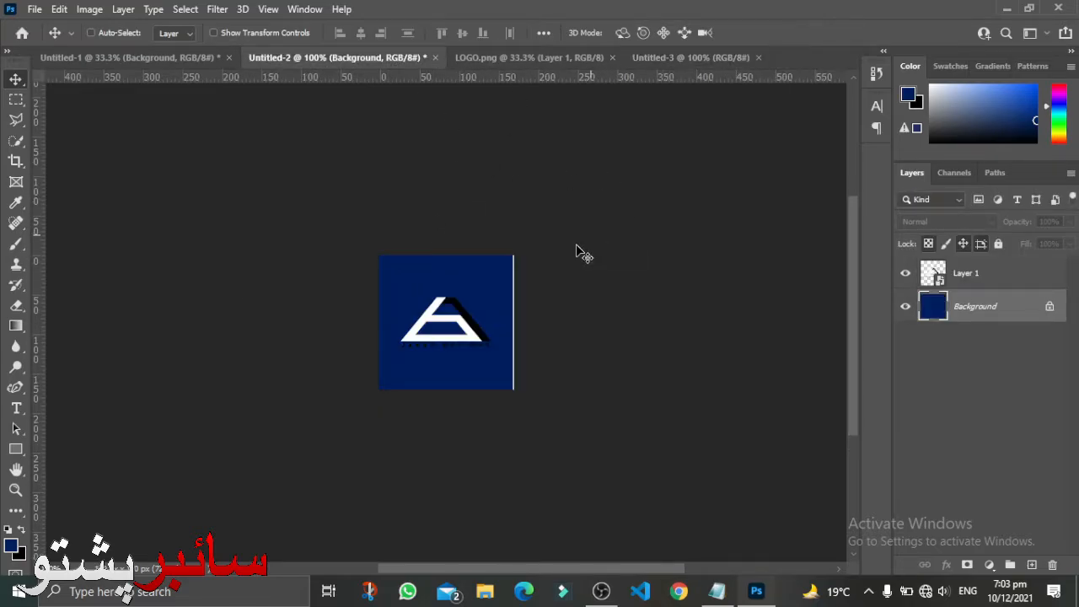
{"action": "left_click", "coordinate": [993, 284], "text": "shift"}
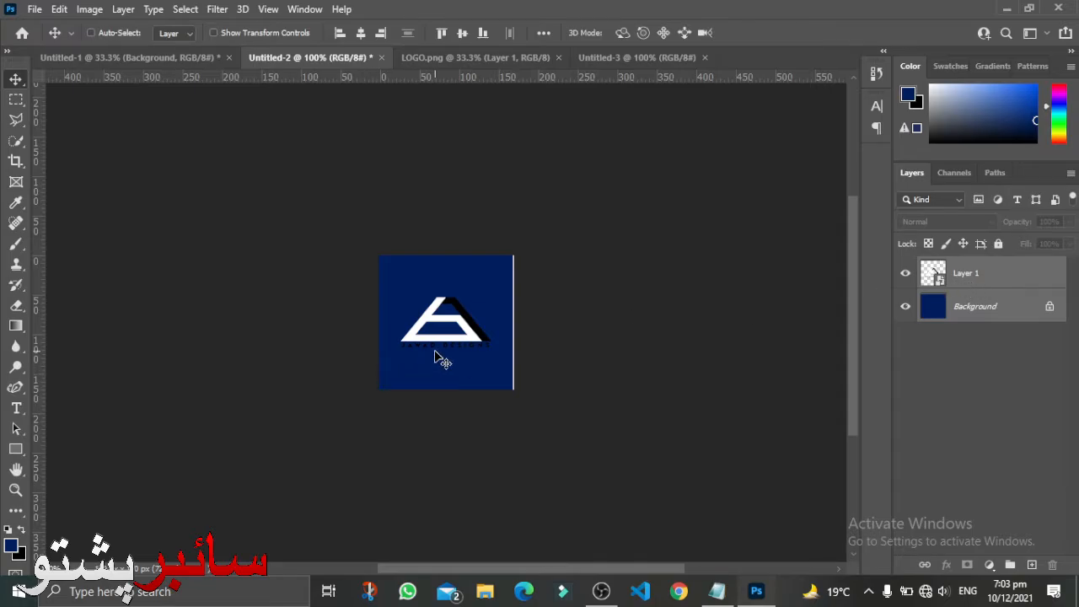
{"action": "left_click_drag", "start_coordinate": [436, 361], "coordinate": [458, 305]}
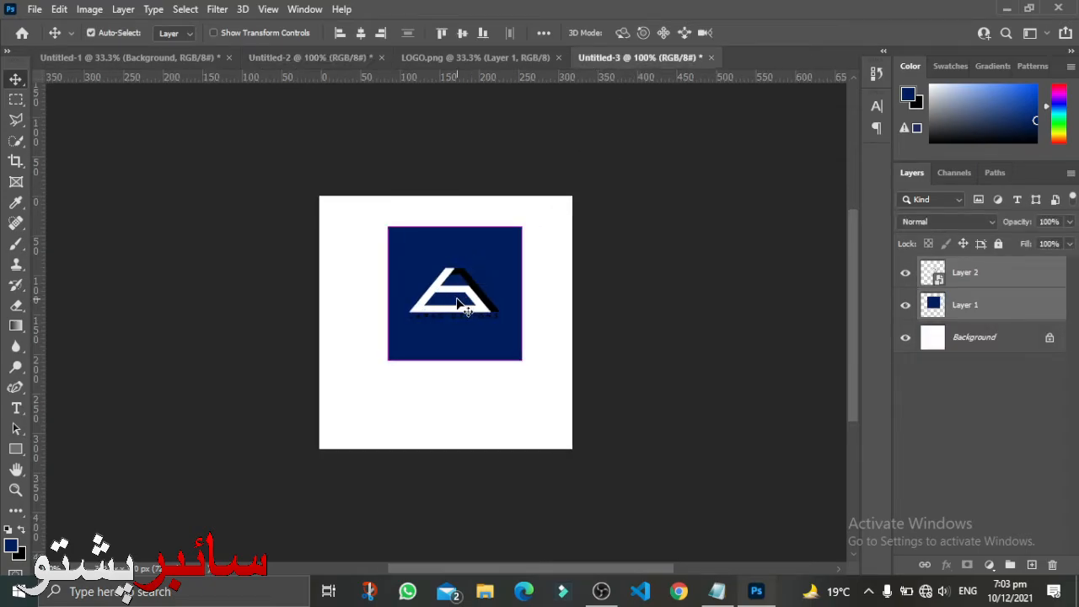
- Scale the two copied layers together to about 332 px square and position them to cover the whole canvas
{"action": "key", "text": "ctrl+t"}
{"action": "left_click_drag", "start_coordinate": [520, 359], "coordinate": [551, 414]}
{"action": "left_click_drag", "start_coordinate": [510, 379], "coordinate": [580, 469]}
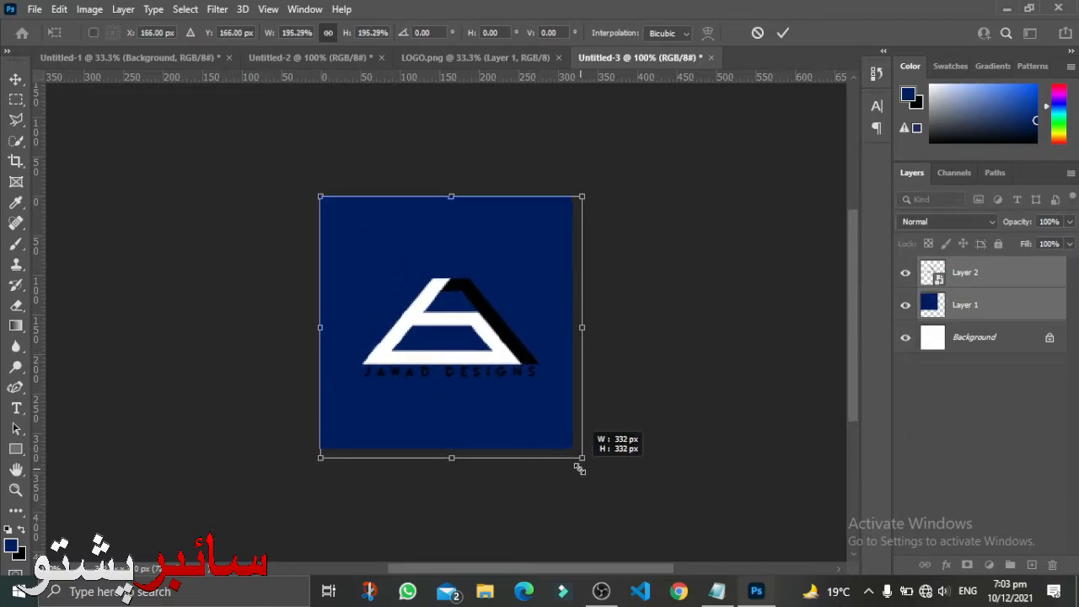
{"action": "key", "text": "Return"}
{"action": "left_click_drag", "start_coordinate": [528, 427], "coordinate": [521, 420]}
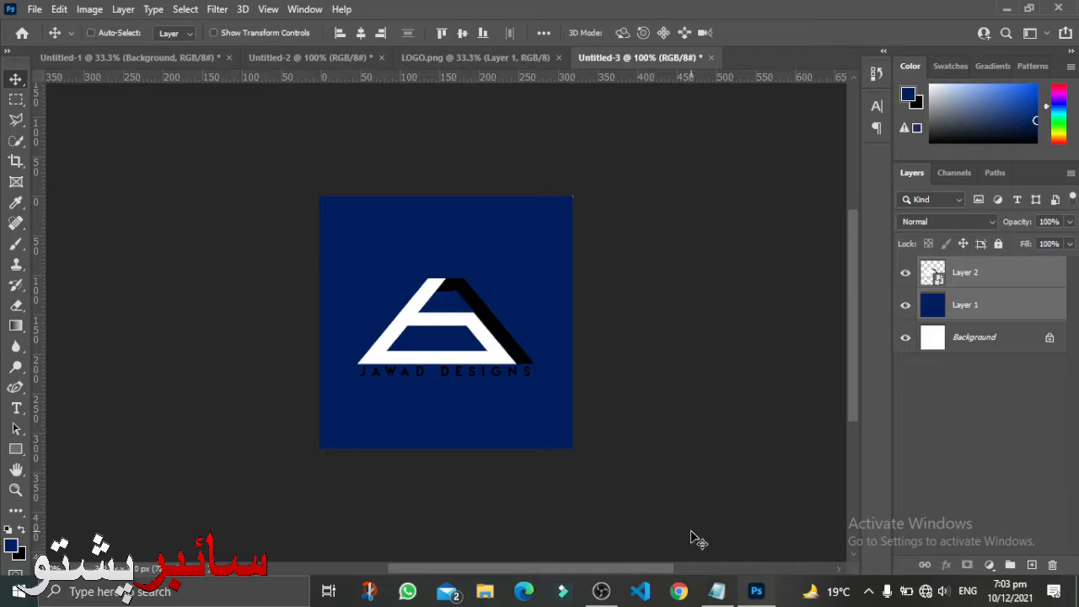
- Check the Facebook cover size in the Notepad notes, create an 851 x 315 px document, and fill its background with the navy foreground color
{"action": "left_click", "coordinate": [725, 594]}
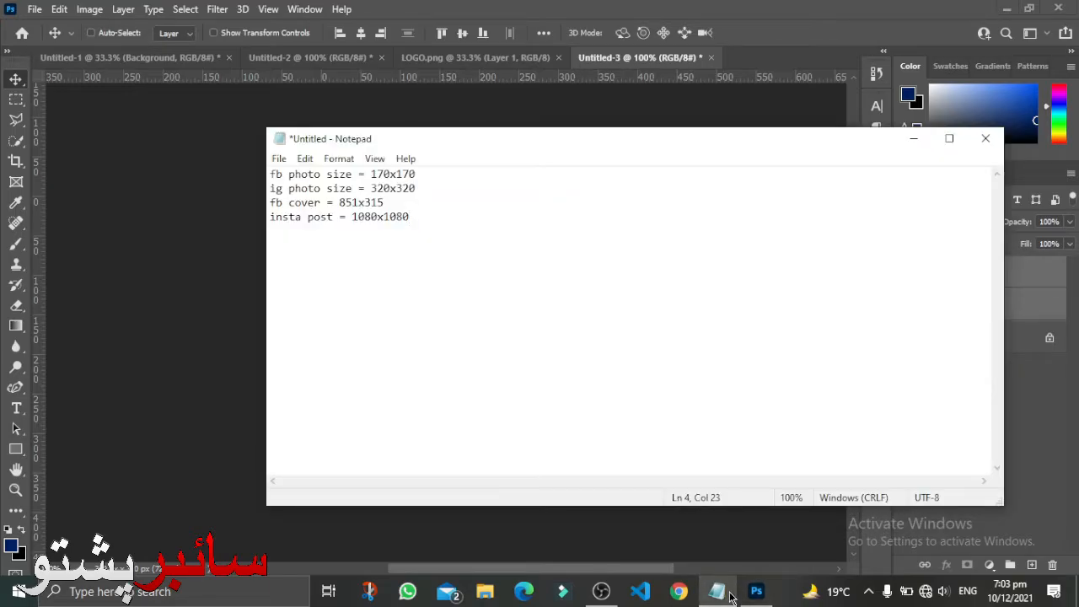
{"action": "left_click", "coordinate": [717, 592]}
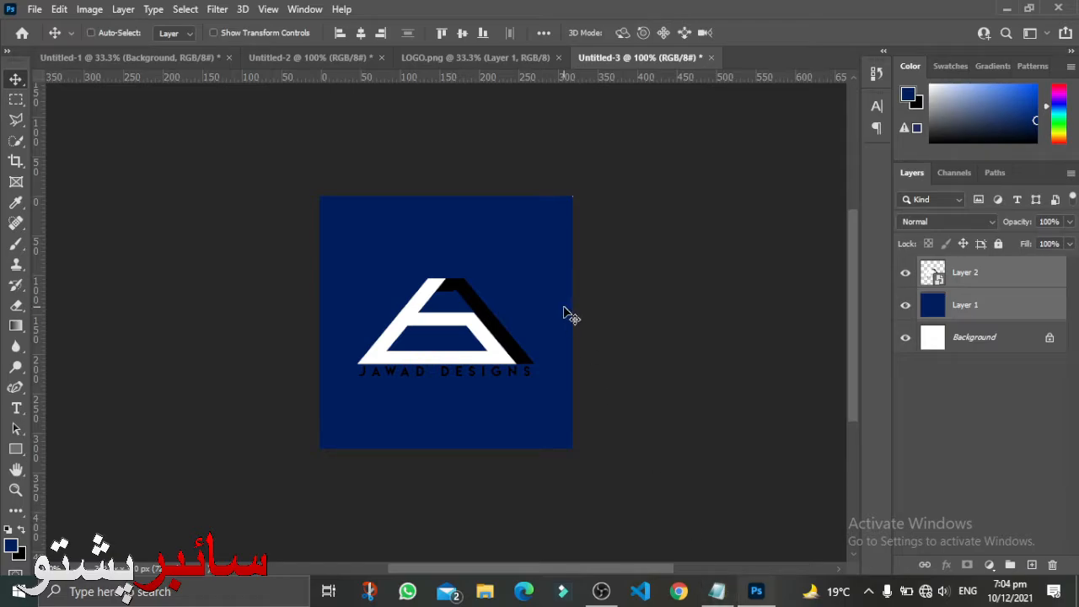
{"action": "key", "text": "ctrl+n"}
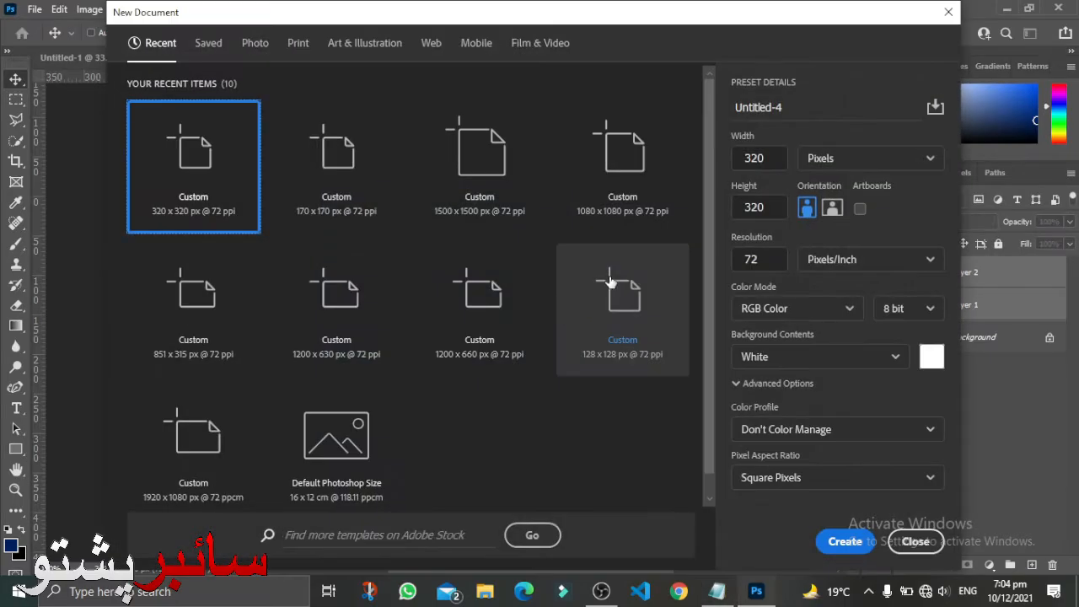
{"action": "left_click_drag", "start_coordinate": [767, 158], "coordinate": [732, 157]}
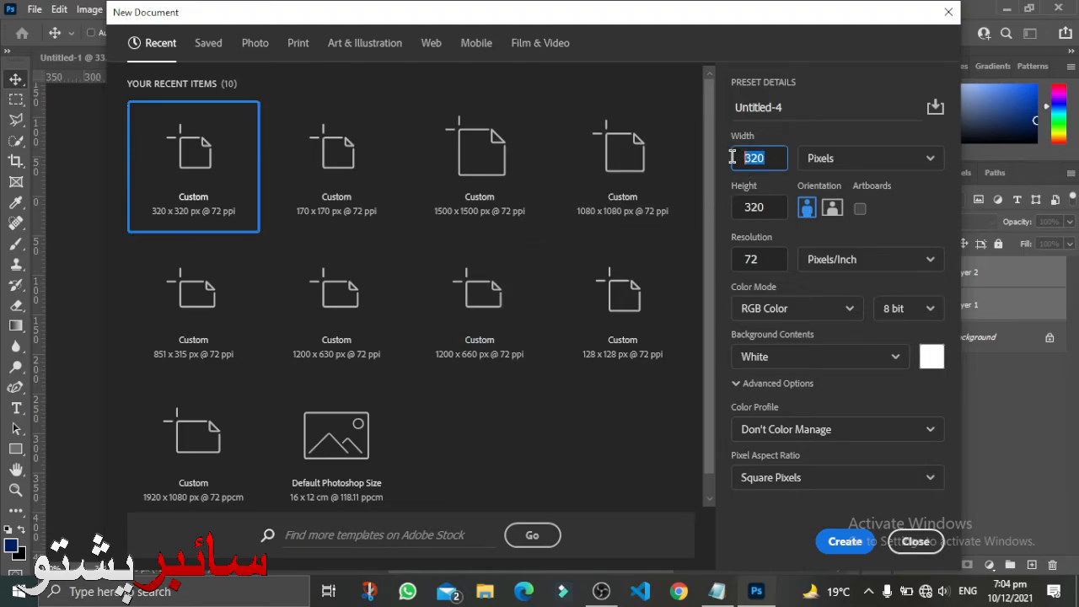
{"action": "type", "text": "851"}
{"action": "left_click_drag", "start_coordinate": [756, 207], "coordinate": [786, 206]}
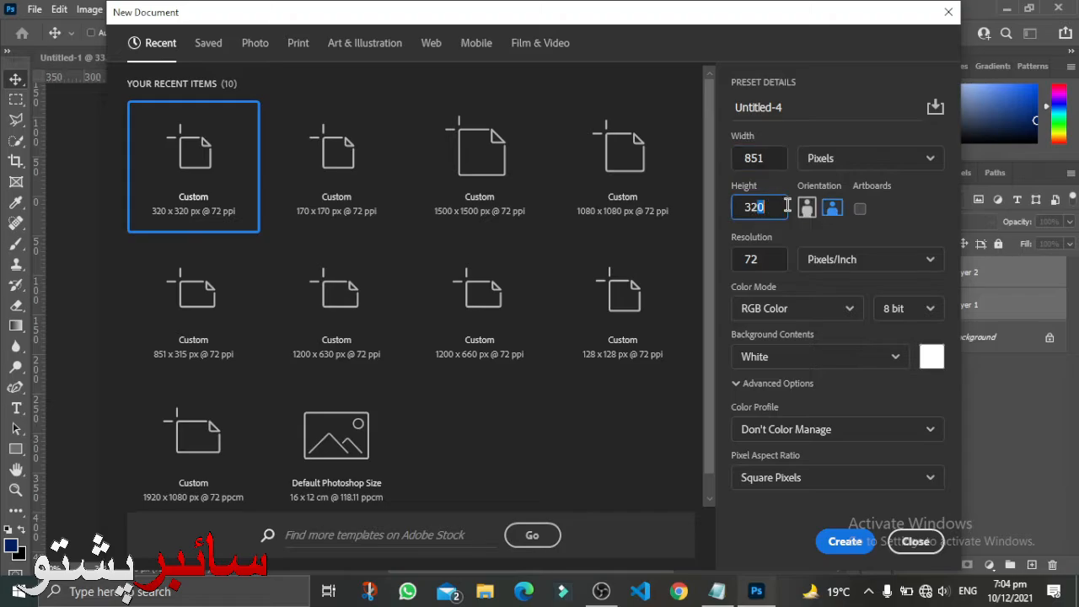
{"action": "key", "text": "BackSpace"}
{"action": "key", "text": "BackSpace"}
{"action": "type", "text": "15"}
{"action": "key", "text": "Return"}
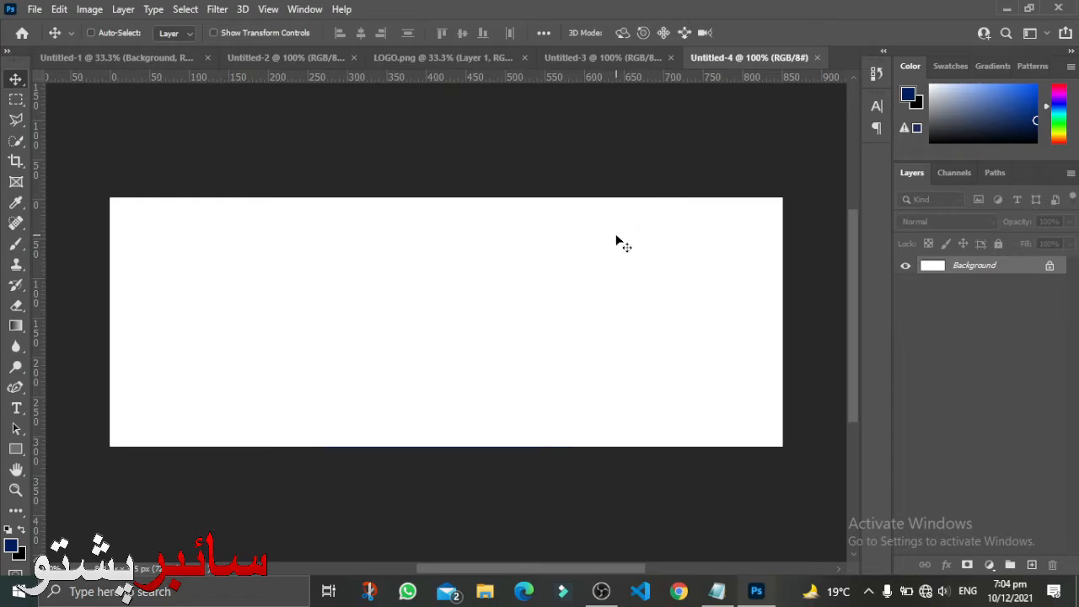
{"action": "key", "text": "alt+BackSpace"}
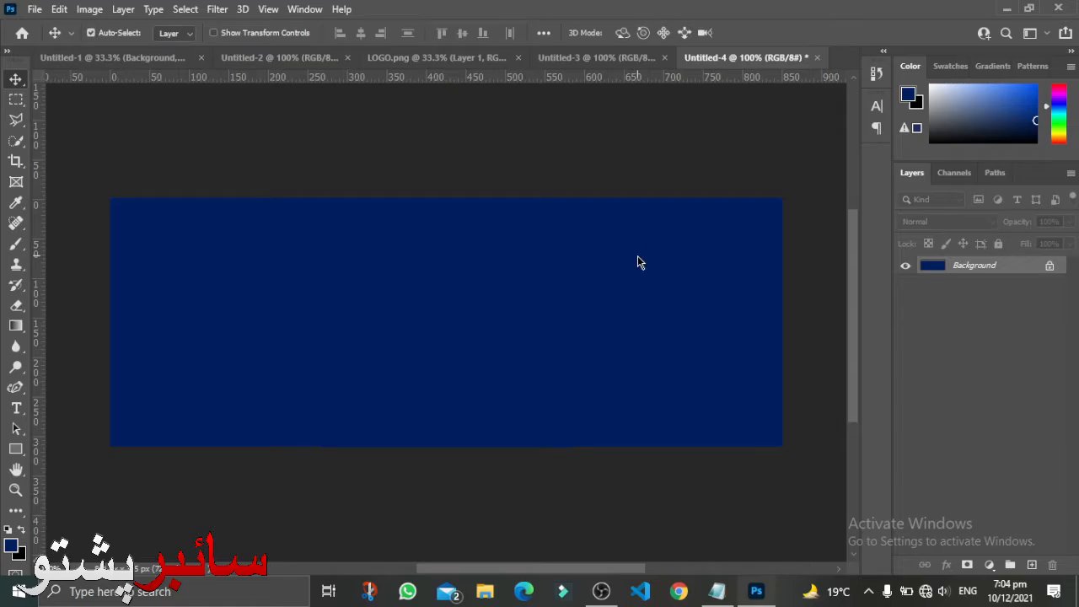
- Open the triple-chevron image Objects I Shapes - Fla5h GFX (11) from the Objects I Shapes folder under Work > GFX on the Data (S:) drive
{"action": "key", "text": "ctrl+o"}
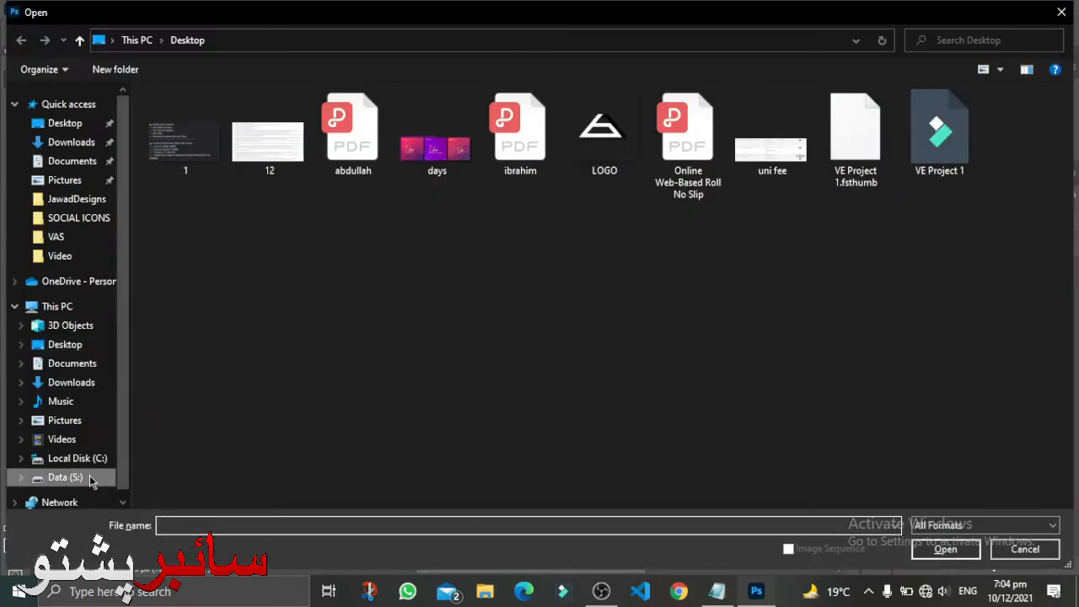
{"action": "left_click", "coordinate": [92, 481]}
{"action": "double_click", "coordinate": [274, 180]}
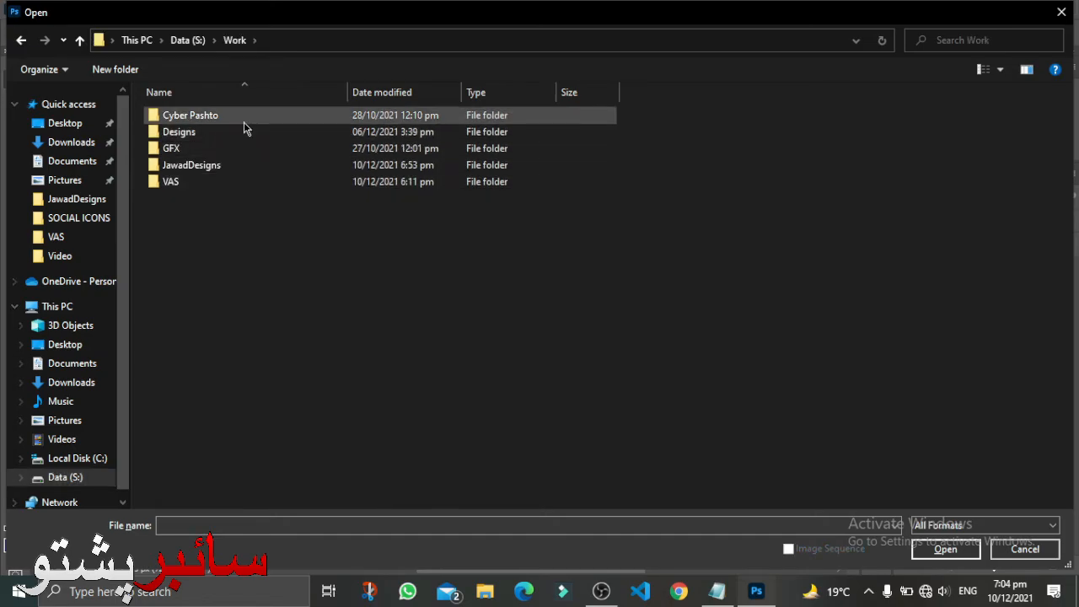
{"action": "double_click", "coordinate": [219, 153]}
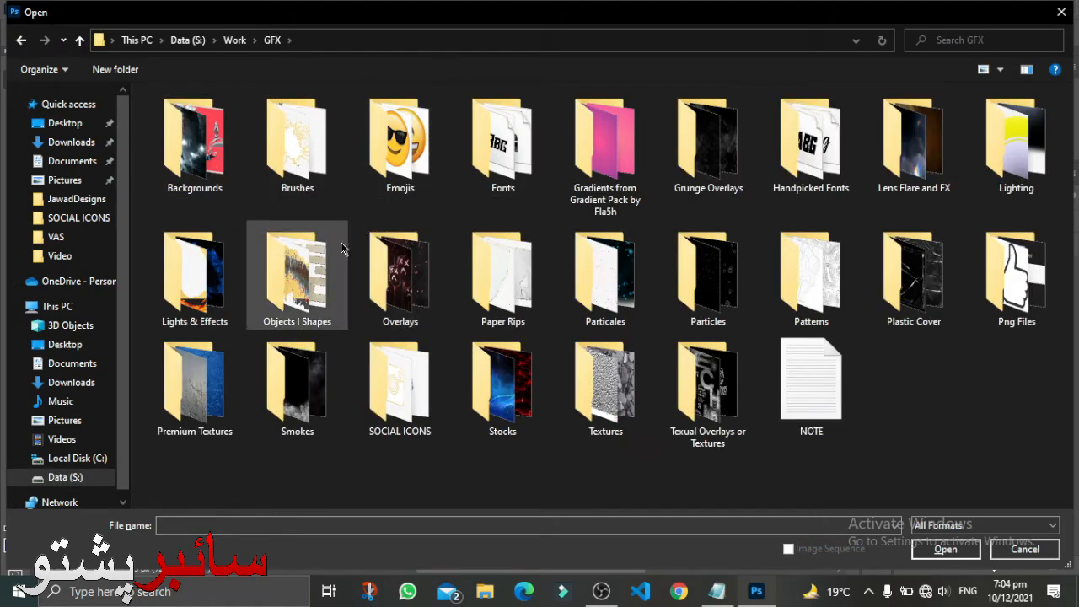
{"action": "double_click", "coordinate": [330, 270]}
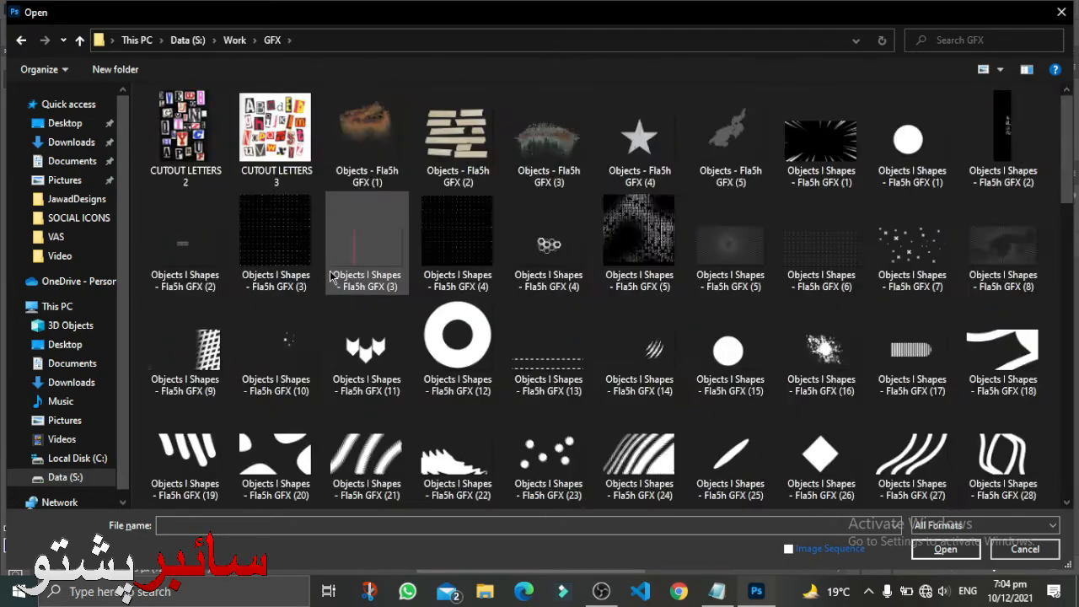
{"action": "double_click", "coordinate": [402, 367]}
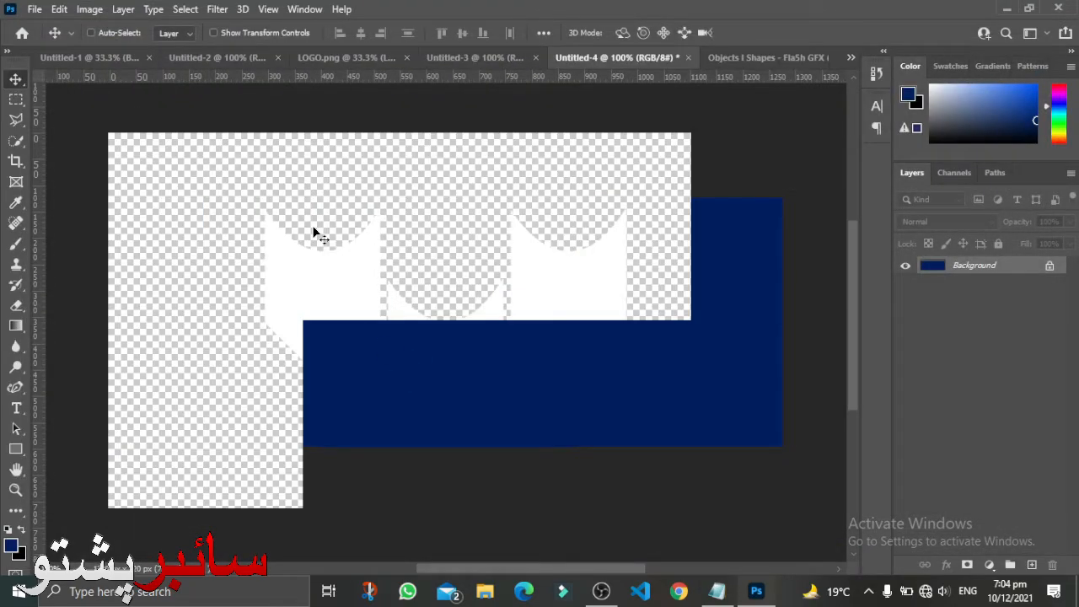
- Place the white triple-chevron shape in the 851 x 315 px cover document, scaled down and partly cut off at the canvas's upper-left corner
{"action": "left_click_drag", "start_coordinate": [383, 270], "coordinate": [349, 318]}
{"action": "key", "text": "ctrl+t"}
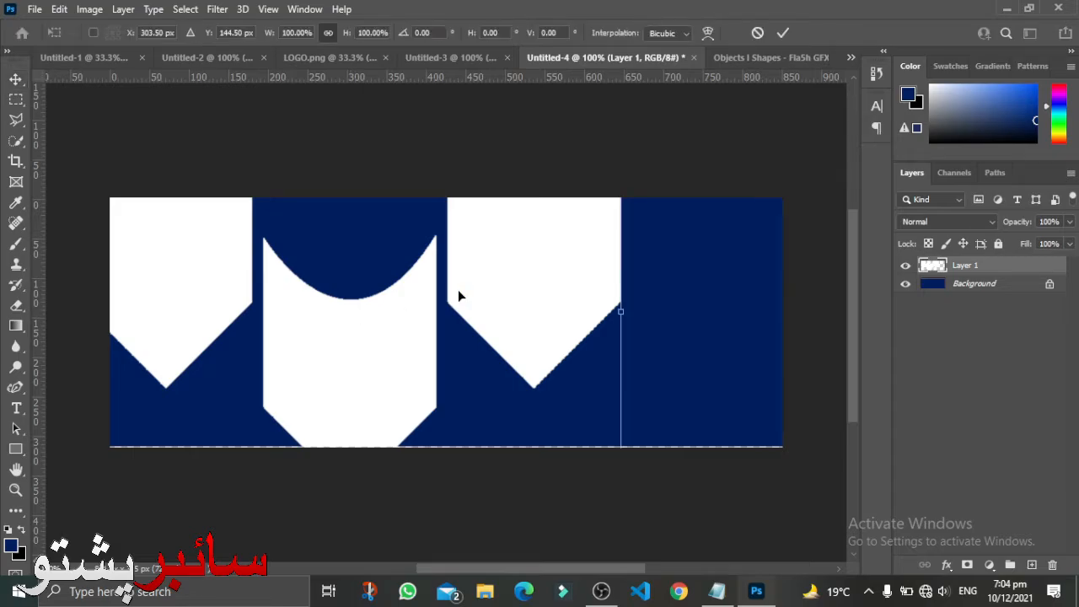
{"action": "left_click_drag", "start_coordinate": [620, 309], "coordinate": [158, 244]}
{"action": "key", "text": "Return"}
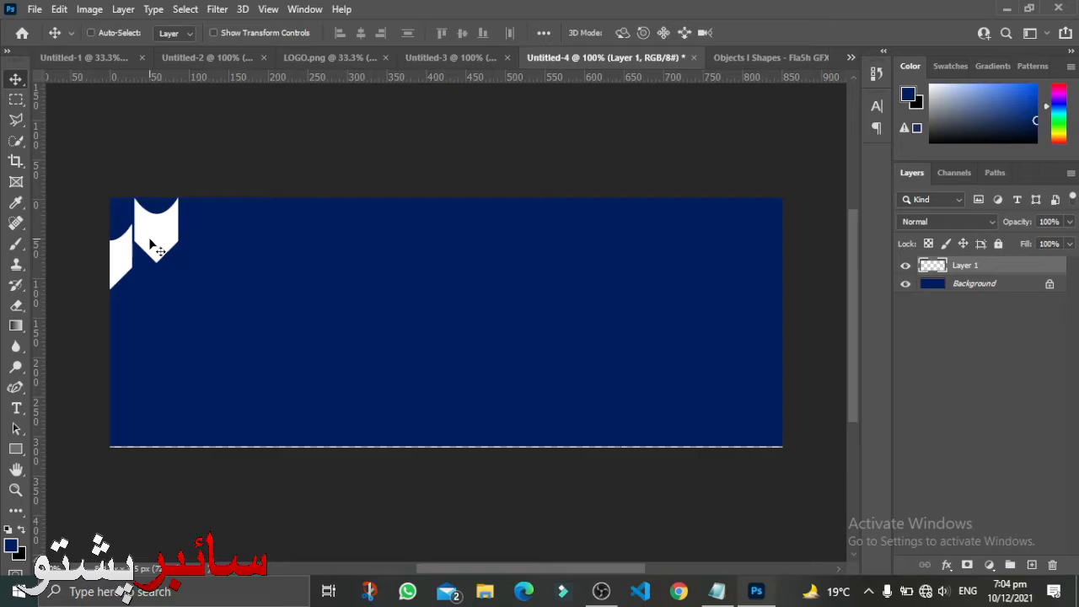
- Duplicate the chevron layer, flip the copy vertically, and position it partly cut off at the canvas's lower-right corner
{"action": "left_click_drag", "start_coordinate": [159, 250], "coordinate": [756, 414]}
{"action": "key", "text": "ctrl+t"}
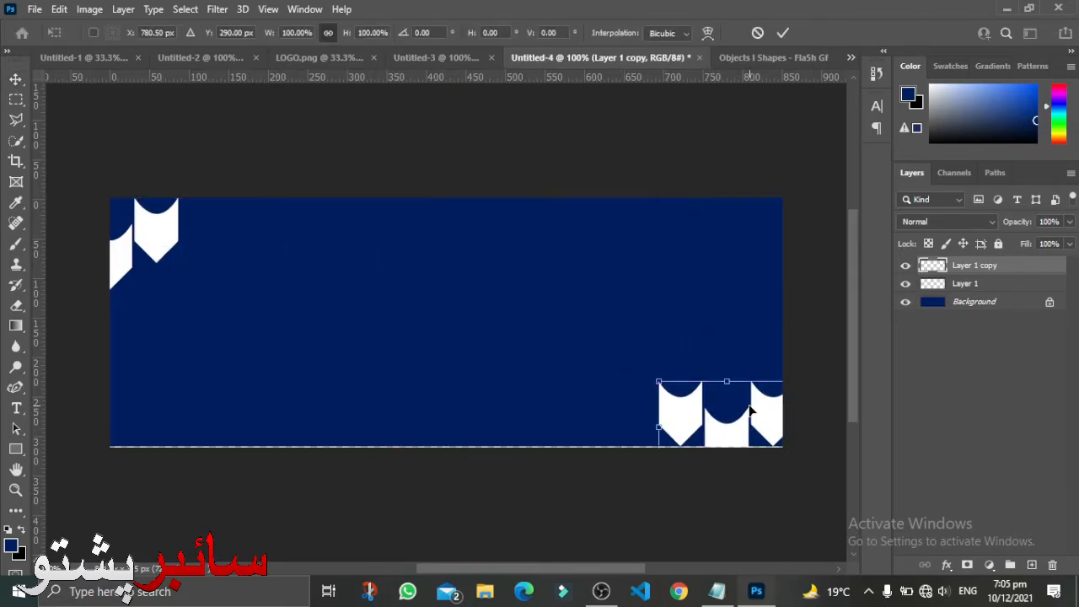
{"action": "right_click", "coordinate": [750, 410]}
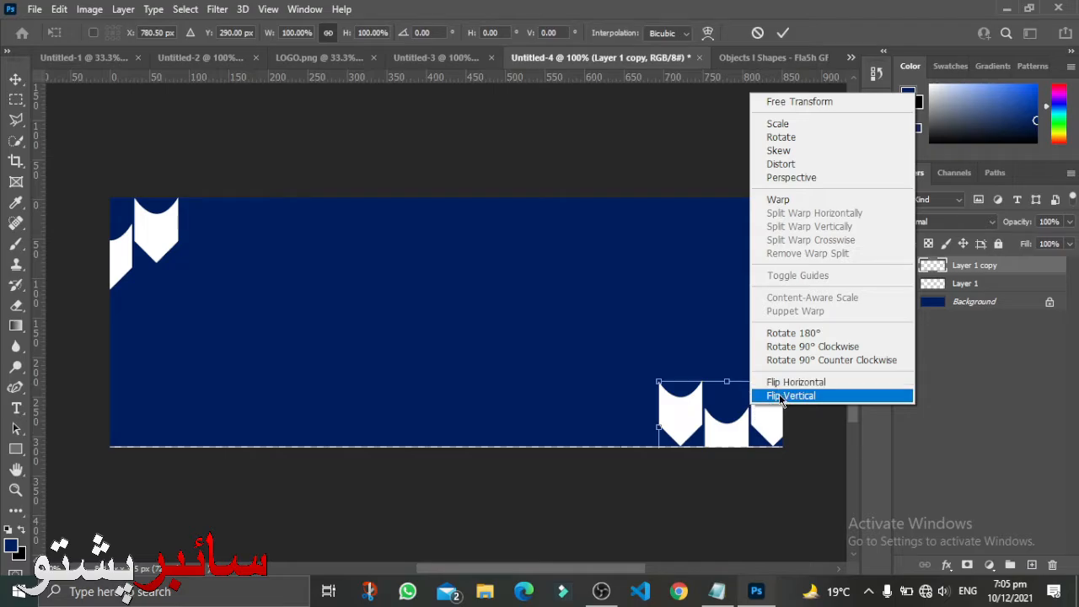
{"action": "left_click", "coordinate": [784, 394]}
{"action": "left_click_drag", "start_coordinate": [722, 428], "coordinate": [772, 403]}
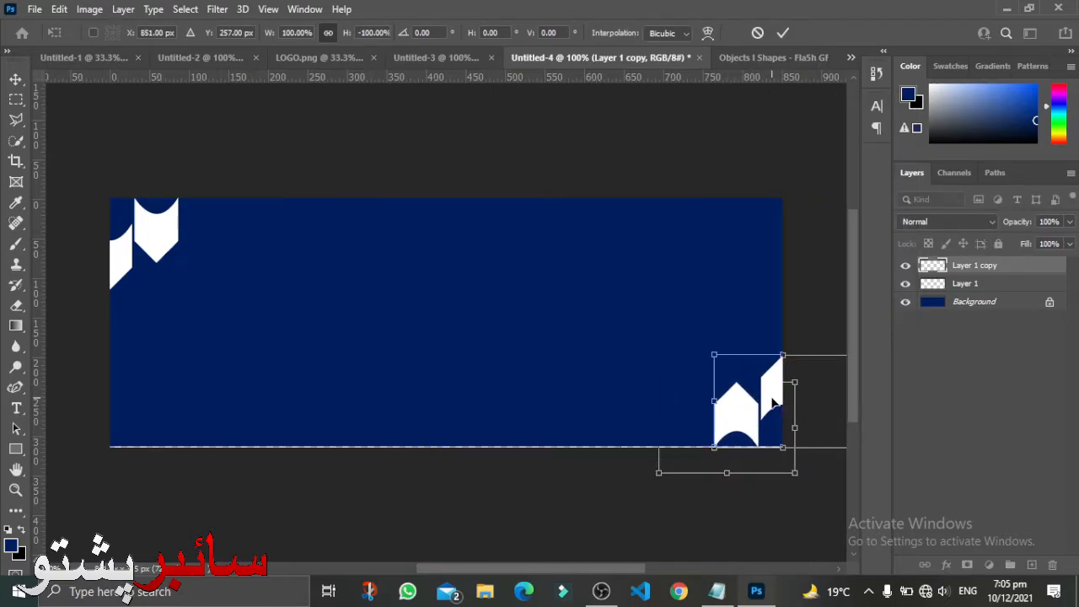
{"action": "key", "text": "Return"}
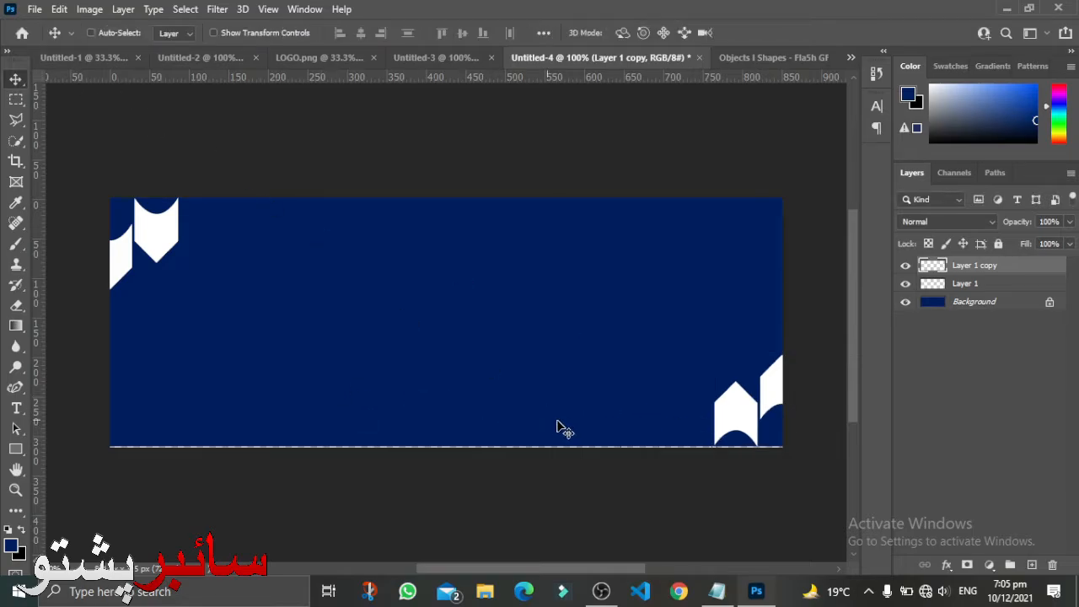
- Add a grey-blue grunge texture from the GFX > Premium Textures folder directly above the Background and scale it to cover the whole canvas
{"action": "left_click", "coordinate": [994, 302]}
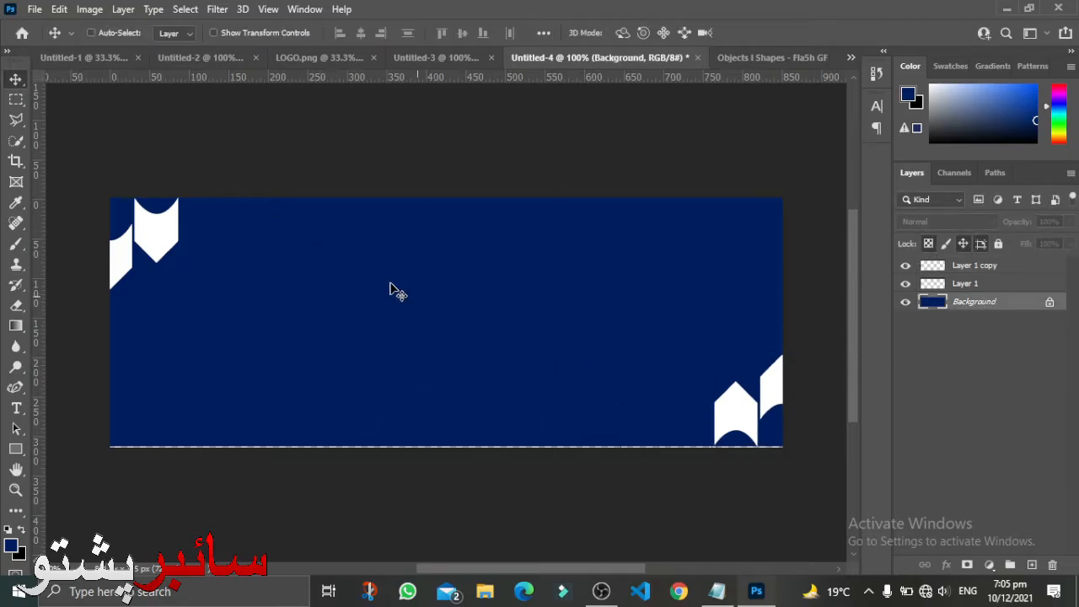
{"action": "key", "text": "ctrl+o"}
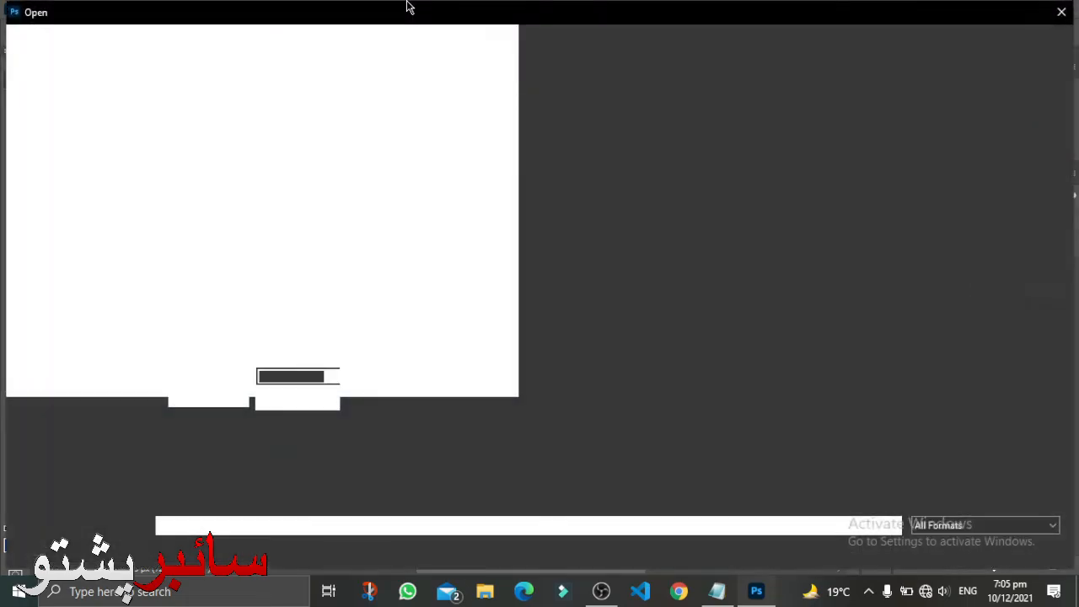
{"action": "left_click", "coordinate": [272, 40]}
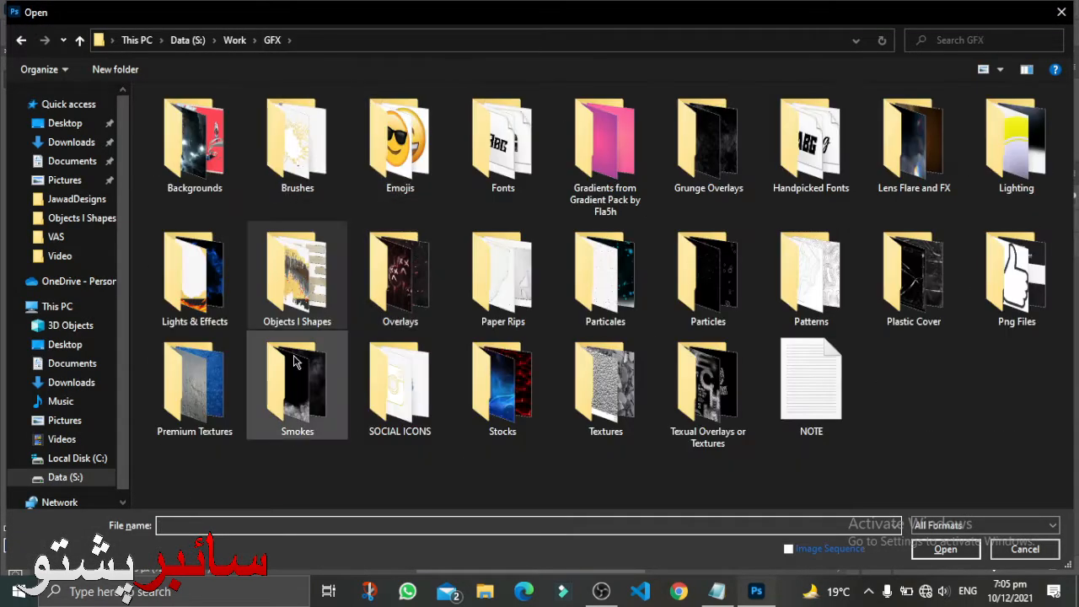
{"action": "double_click", "coordinate": [194, 371]}
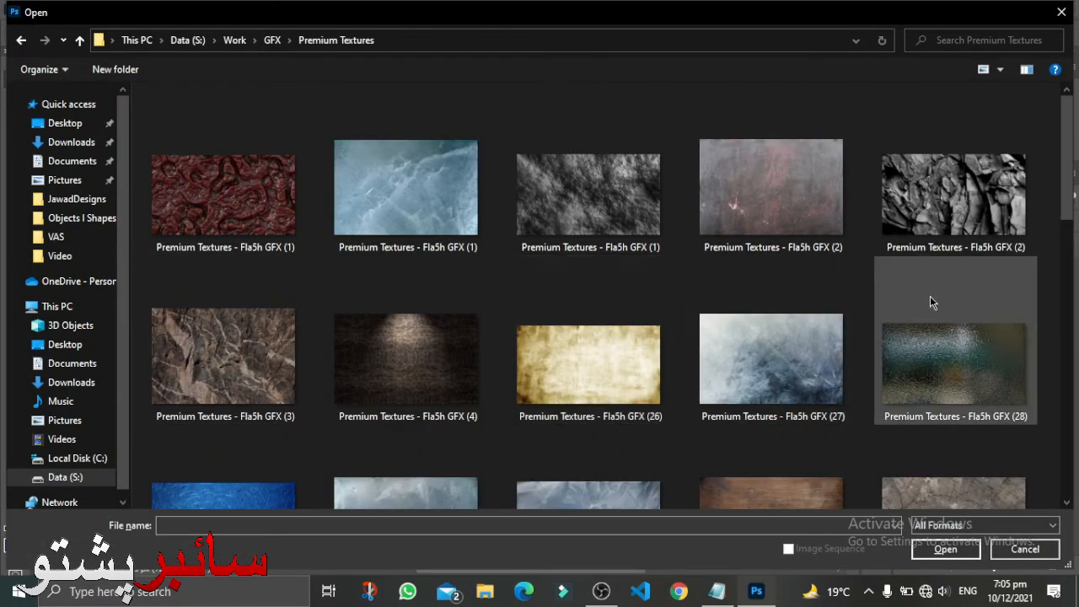
{"action": "left_click_drag", "start_coordinate": [1067, 193], "coordinate": [1075, 251]}
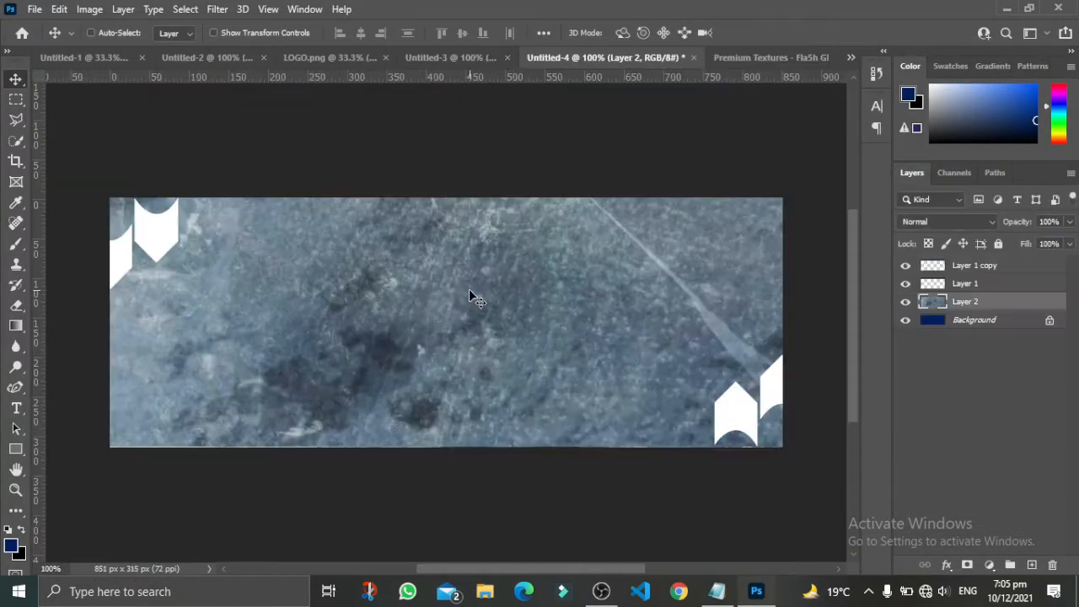
{"action": "key", "text": "ctrl+t"}
{"action": "left_click_drag", "start_coordinate": [297, 233], "coordinate": [77, 109]}
{"action": "key", "text": "Return"}
- Set the texture layer to Soft Light at 47% opacity and close the source image documents
{"action": "left_click", "coordinate": [948, 221]}
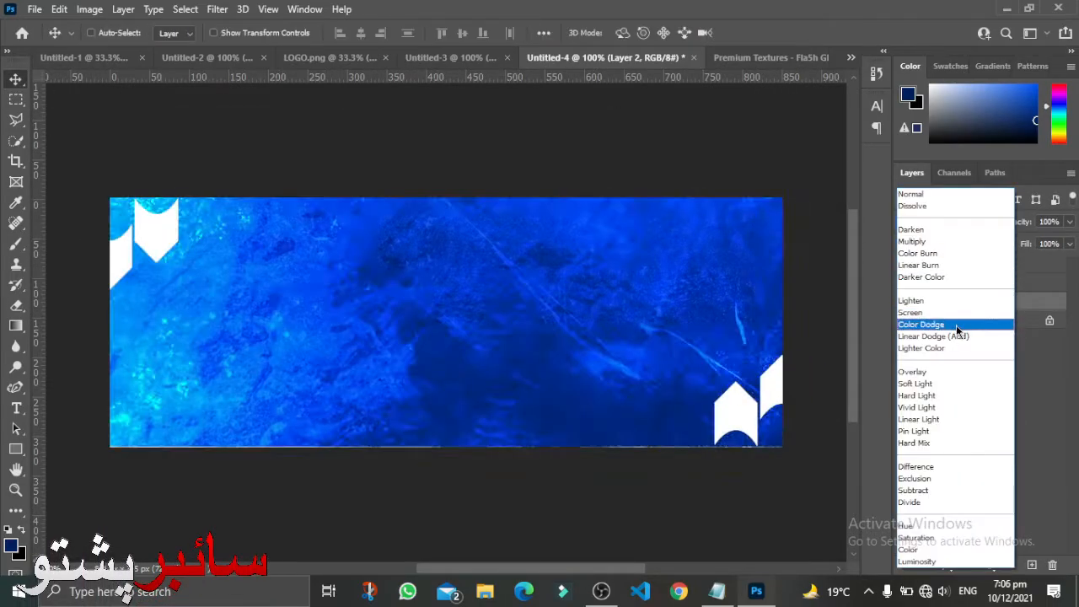
{"action": "left_click", "coordinate": [944, 392]}
{"action": "left_click", "coordinate": [1069, 220]}
{"action": "left_click", "coordinate": [1019, 240]}
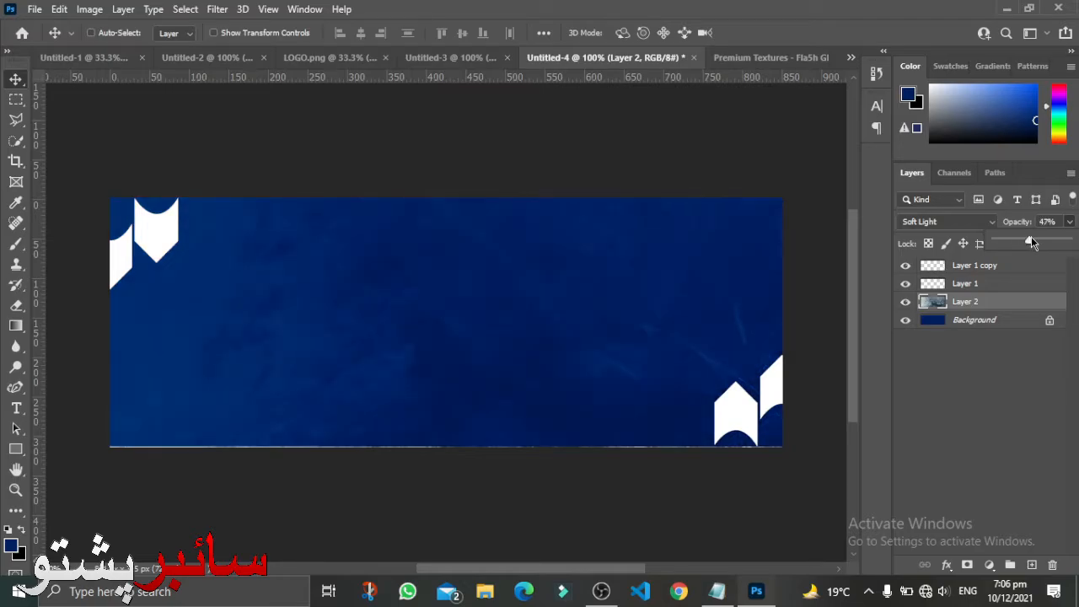
{"action": "left_click", "coordinate": [1016, 310]}
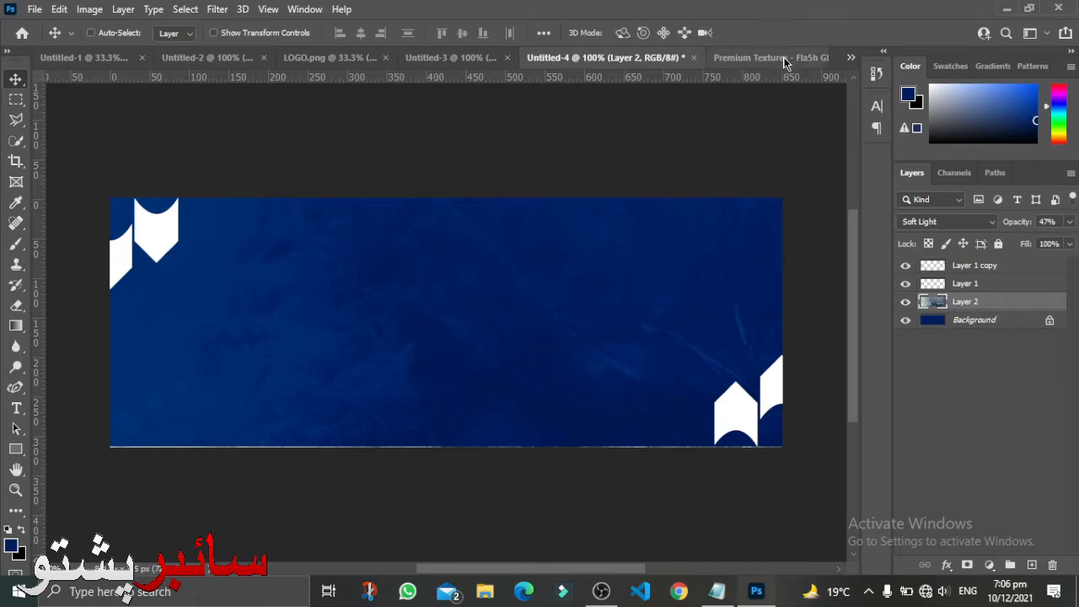
{"action": "left_click", "coordinate": [819, 59]}
{"action": "left_click", "coordinate": [815, 58]}
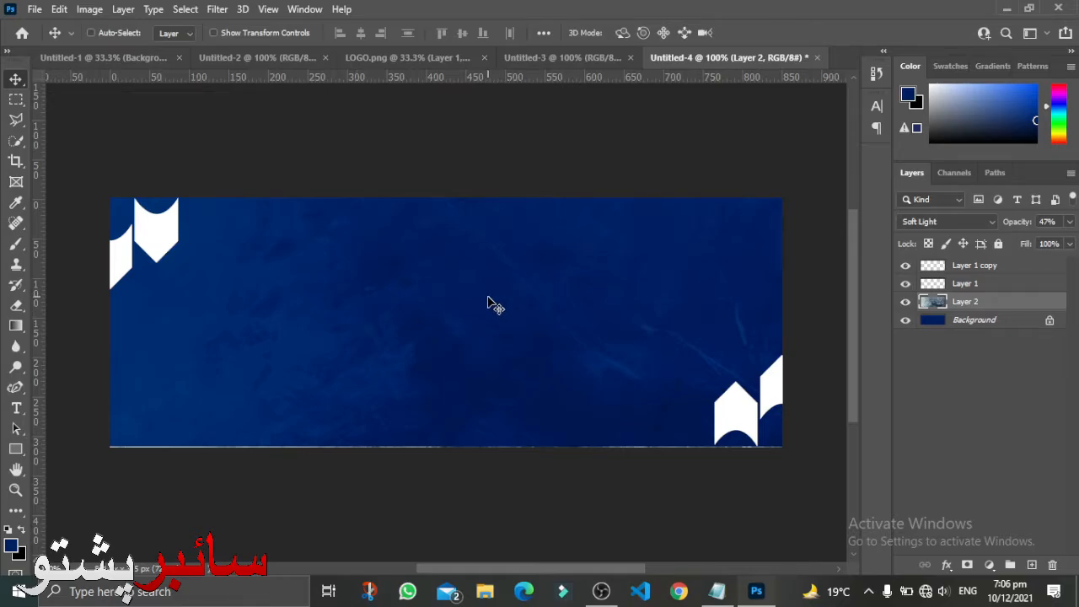
- Add the text JAWAD in black 72 pt Lemon/Milk on the cover, above the texture layer
{"action": "key", "text": "t"}
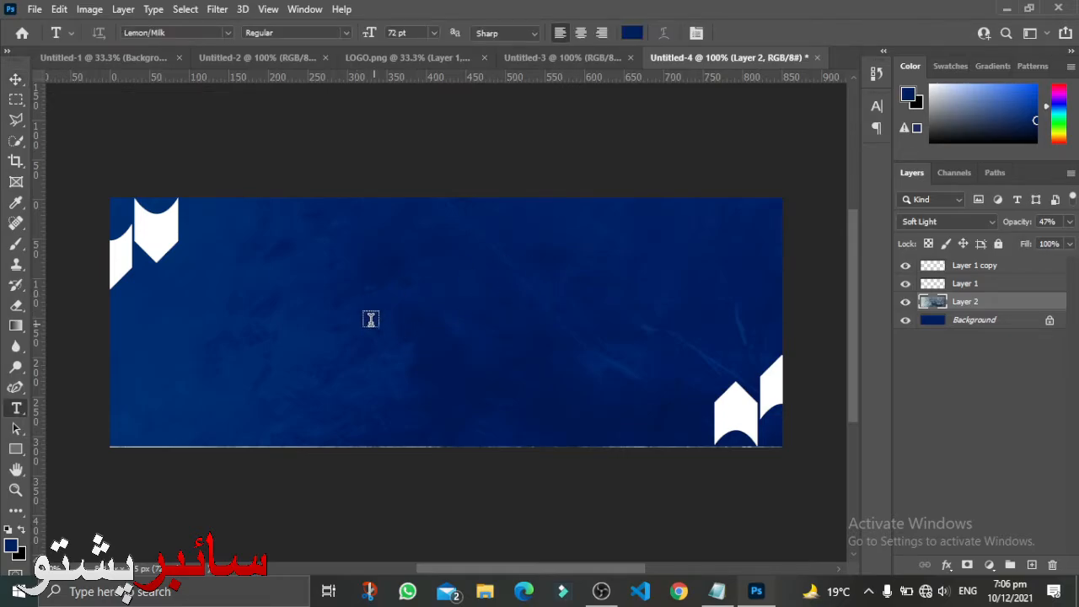
{"action": "left_click", "coordinate": [355, 316]}
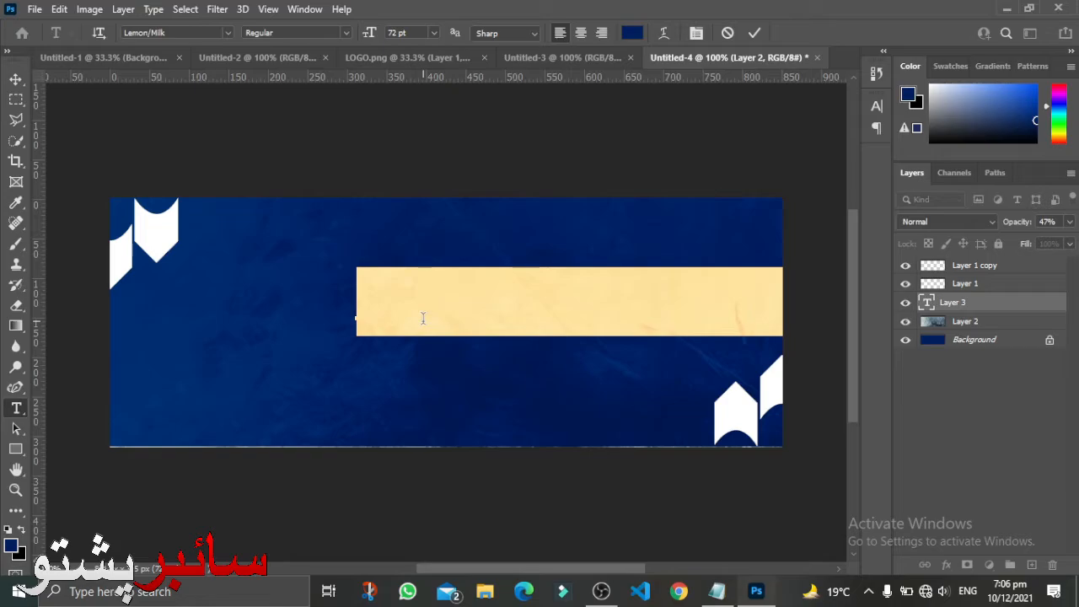
{"action": "left_click", "coordinate": [637, 33]}
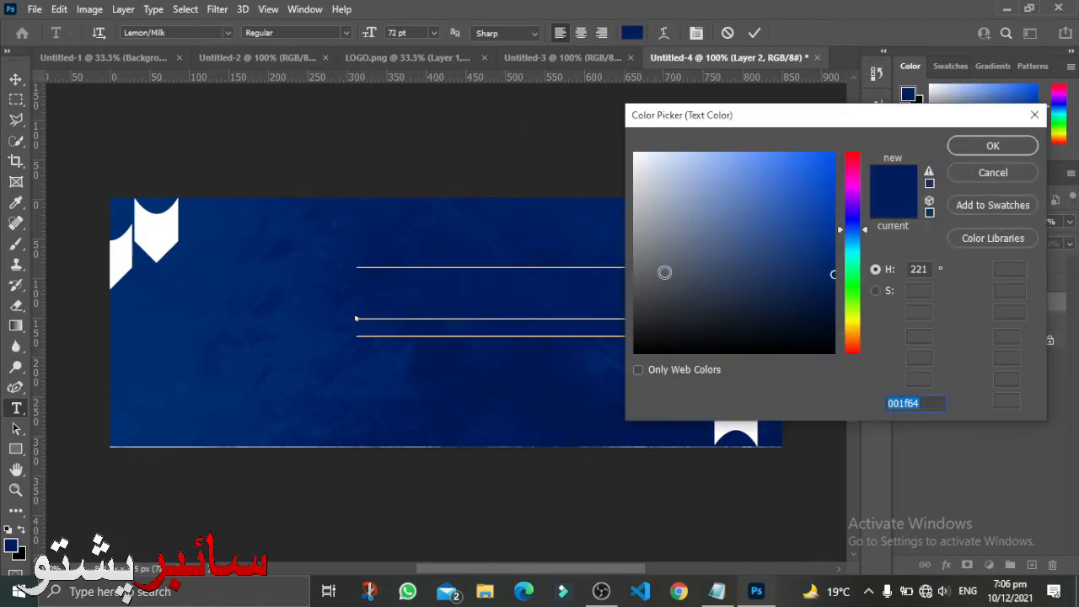
{"action": "mouse_move", "coordinate": [665, 273]}
{"action": "left_mouse_down"}
{"action": "mouse_move", "coordinate": [672, 296]}
{"action": "mouse_move", "coordinate": [622, 357]}
{"action": "left_mouse_up"}
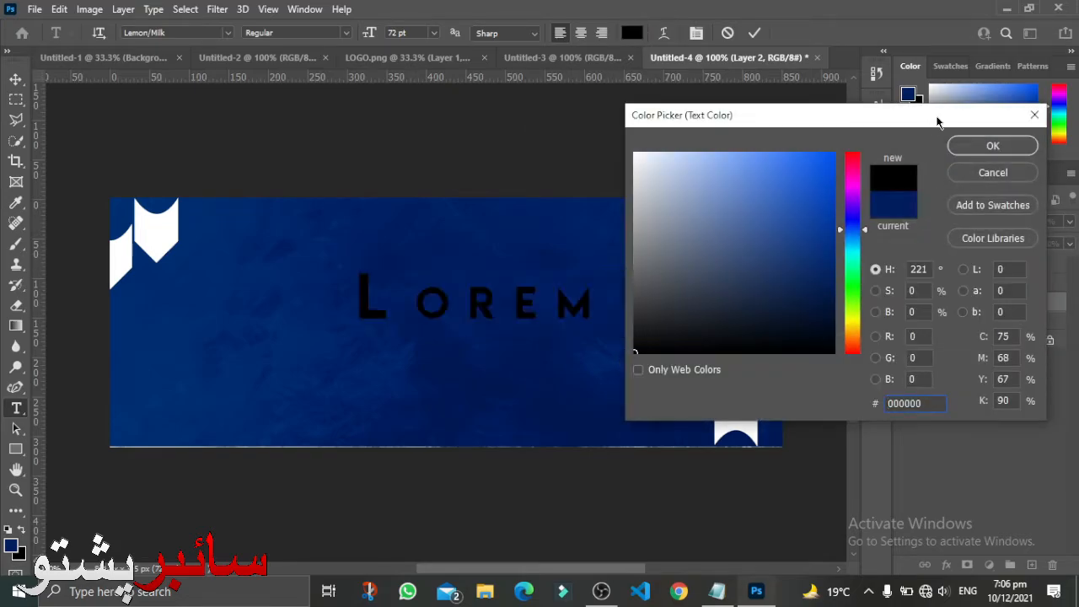
{"action": "left_click", "coordinate": [992, 145]}
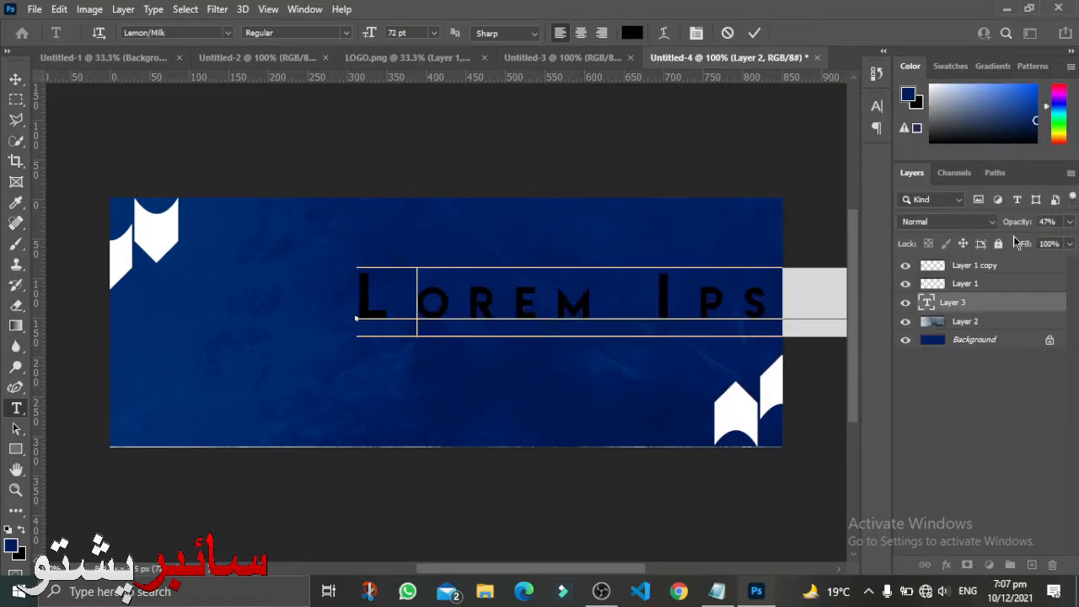
{"action": "type", "text": "JAWAD"}
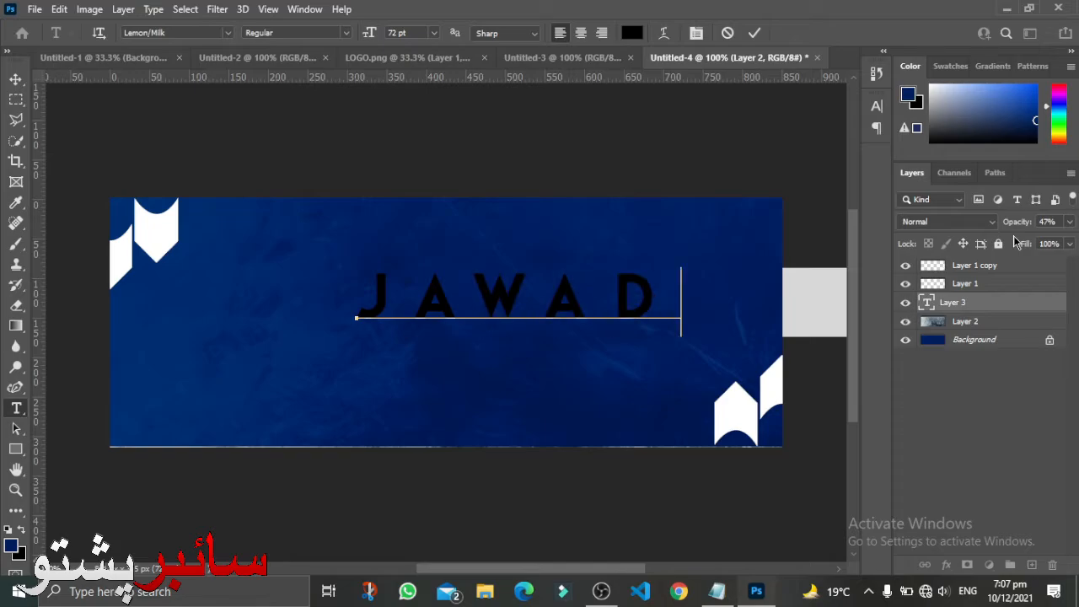
- Tighten the tracking of the whole JAWAD text so its letters sit close together, and commit the text
{"action": "key", "text": "ctrl"}
{"action": "key", "text": "ctrl+a"}
{"action": "key", "text": "ctrl+t"}
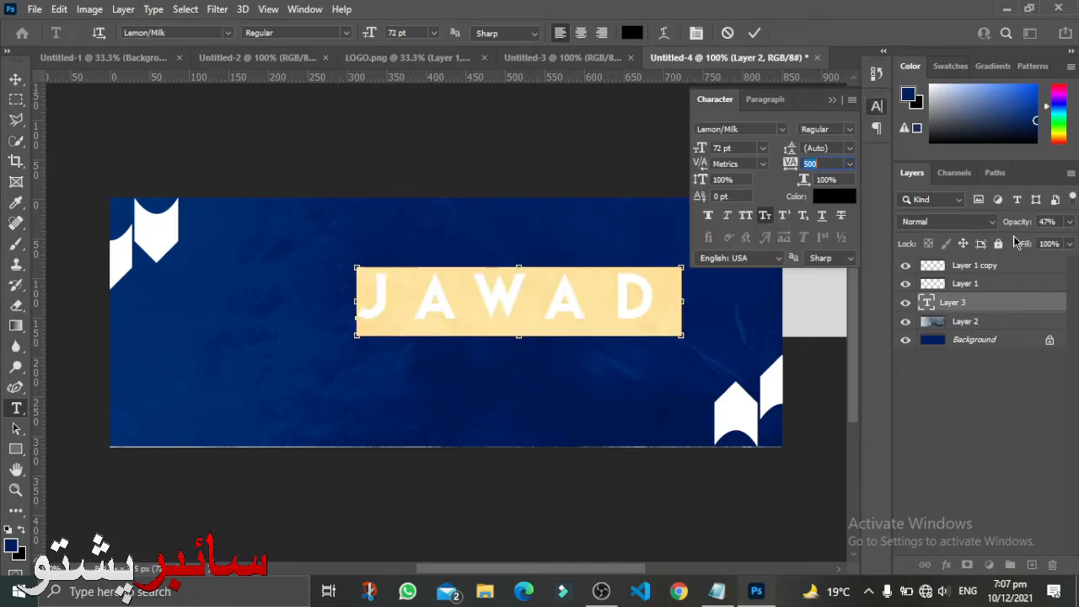
{"action": "left_click", "coordinate": [849, 165]}
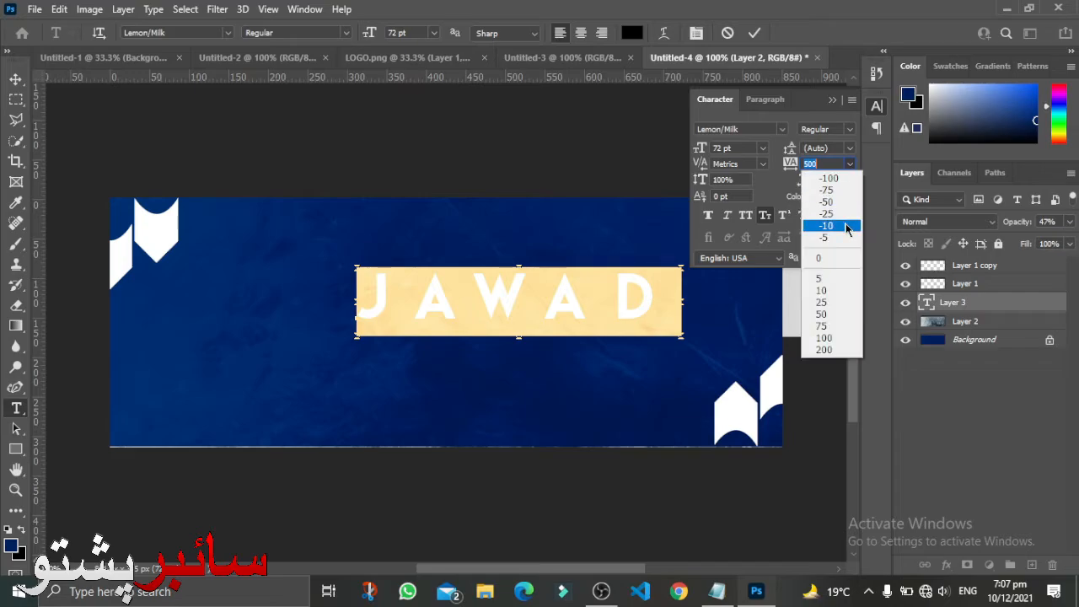
{"action": "left_click", "coordinate": [831, 287]}
{"action": "left_click", "coordinate": [551, 273]}
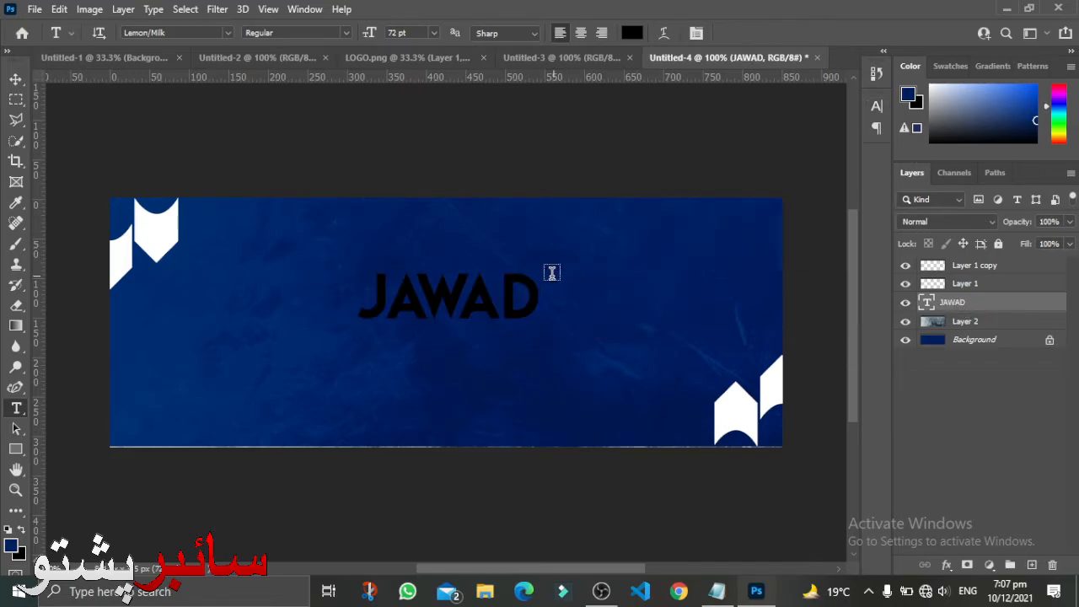
- Move the JAWAD text to the left side of the cover and change its color to white
{"action": "key", "text": "v"}
{"action": "left_click_drag", "start_coordinate": [419, 325], "coordinate": [266, 333]}
{"action": "key", "text": "t"}
{"action": "double_click", "coordinate": [287, 324]}
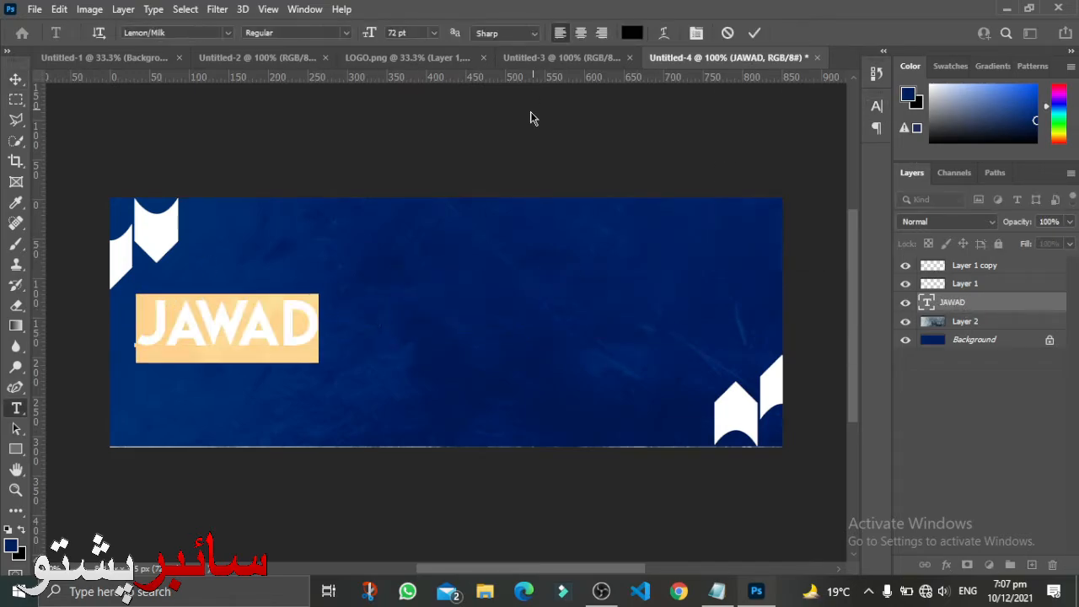
{"action": "left_click", "coordinate": [631, 32]}
{"action": "left_click_drag", "start_coordinate": [677, 212], "coordinate": [598, 87]}
{"action": "left_click", "coordinate": [992, 144]}
{"action": "left_click", "coordinate": [1014, 301]}
- Duplicate the JAWAD text layer and undo the trial move of the copy
{"action": "key", "text": "v"}
{"action": "key", "text": "ctrl+j"}
{"action": "left_click_drag", "start_coordinate": [275, 315], "coordinate": [634, 315]}
{"action": "left_click_drag", "start_coordinate": [434, 319], "coordinate": [674, 329]}
{"action": "key", "text": "ctrl+z"}
{"action": "key", "text": "t"}
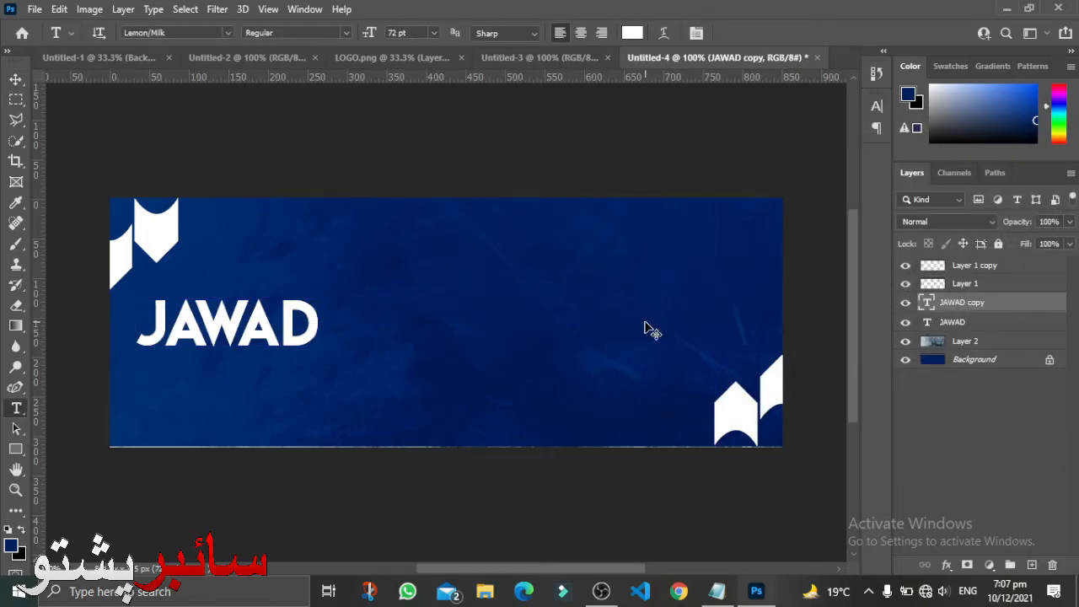
{"action": "key", "text": "ctrl+z"}
{"action": "key", "text": "ctrl+shift+z"}
- Move the duplicated JAWAD text to the right side of the cover and change its wording to DESIGNS
{"action": "key", "text": "v"}
{"action": "left_click_drag", "start_coordinate": [299, 329], "coordinate": [699, 328]}
{"action": "key", "text": "t"}
{"action": "double_click", "coordinate": [653, 335]}
{"action": "type", "text": "DESIGNS"}
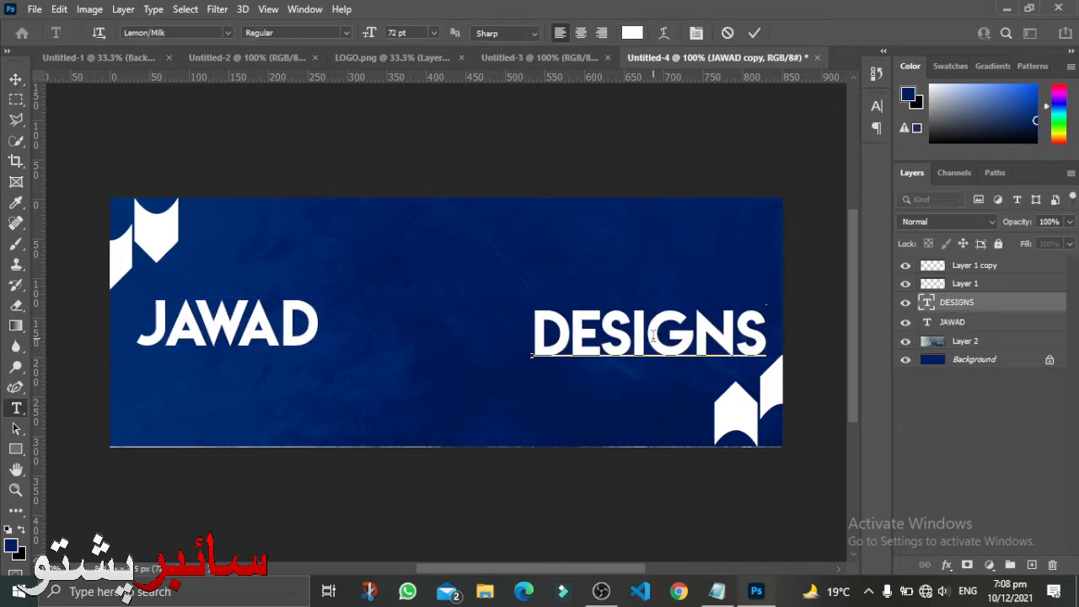
{"action": "key", "text": "ctrl+Return"}
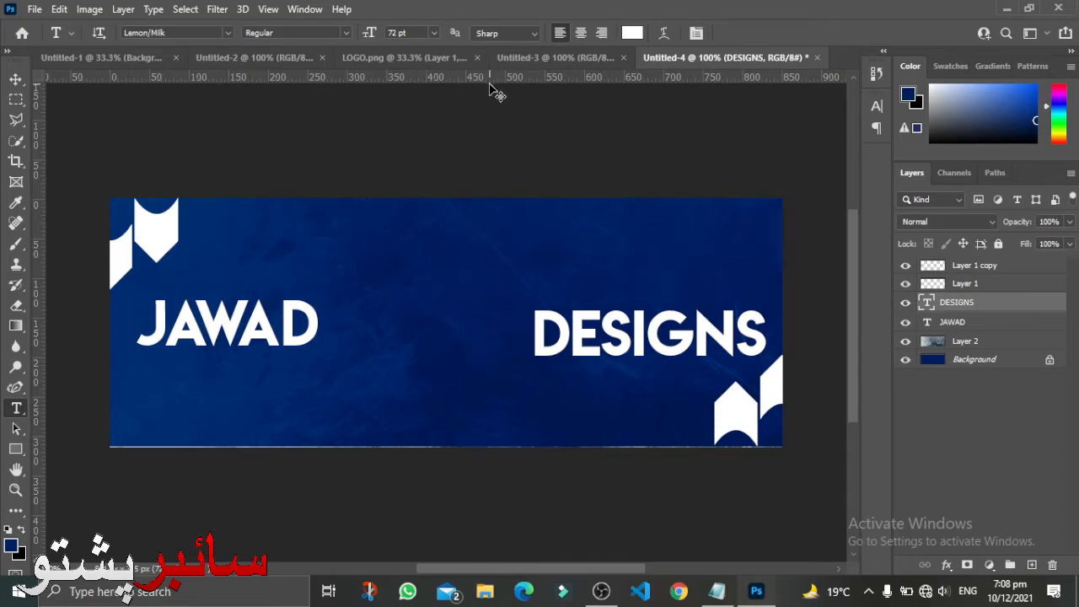
- Place two horizontal guides along the top and bottom edges of the JAWAD letters
{"action": "key", "text": "ctrl+r"}
{"action": "key", "text": "ctrl+r"}
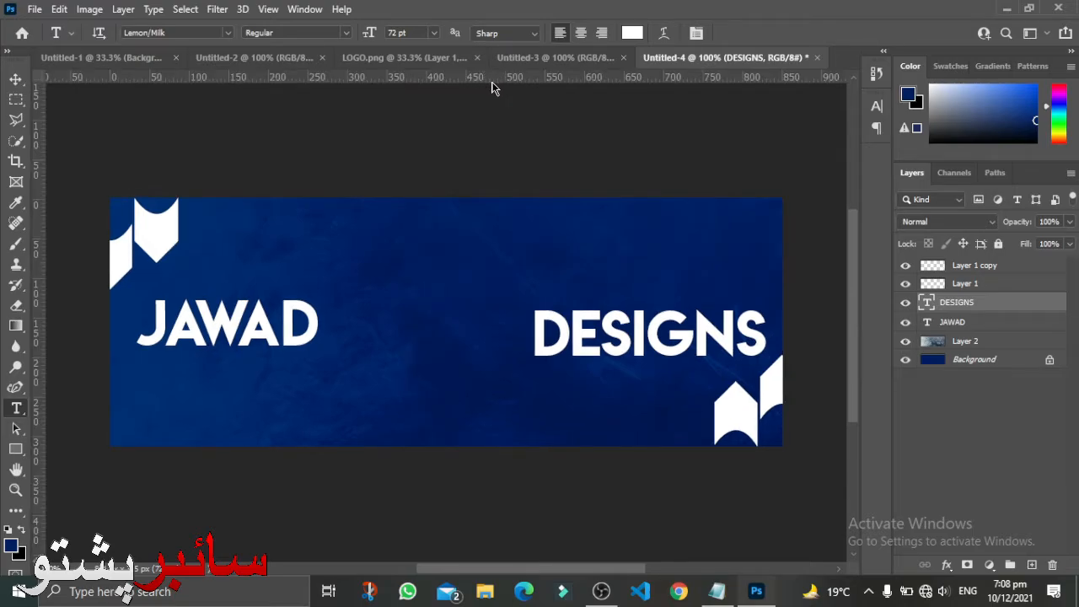
{"action": "left_click_drag", "start_coordinate": [494, 78], "coordinate": [513, 299]}
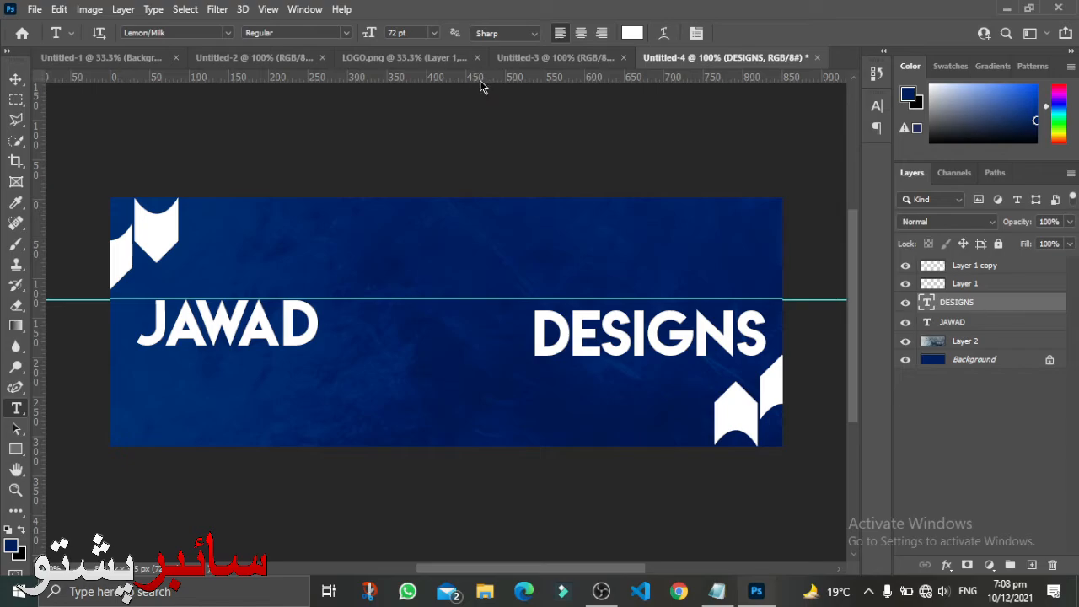
{"action": "left_click_drag", "start_coordinate": [480, 85], "coordinate": [517, 347]}
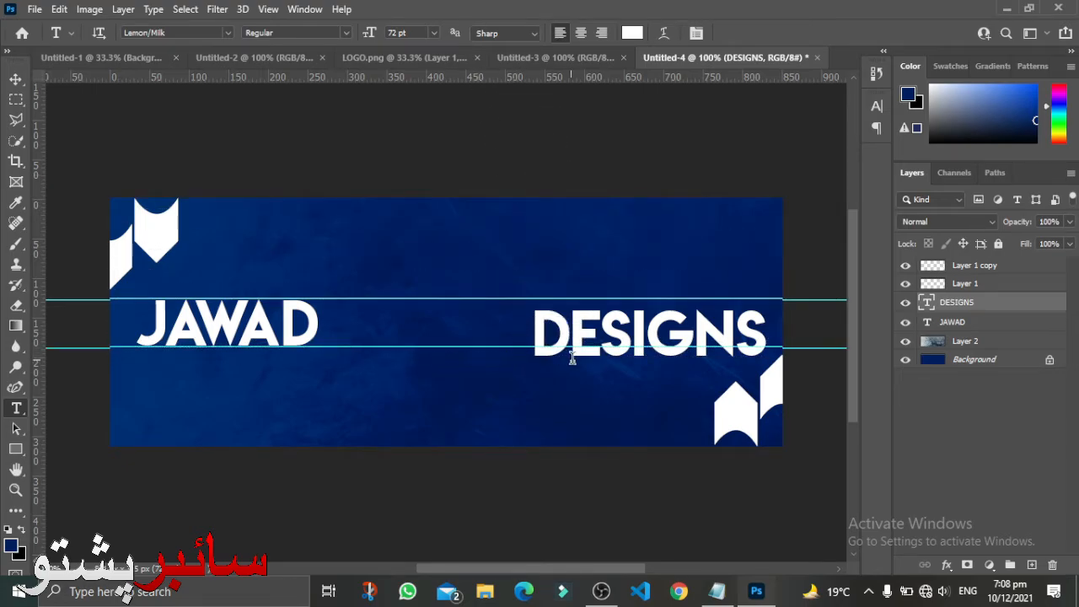
- Nudge the DESIGNS text up until it sits between the two guides, level with JAWAD
{"action": "key", "text": "v"}
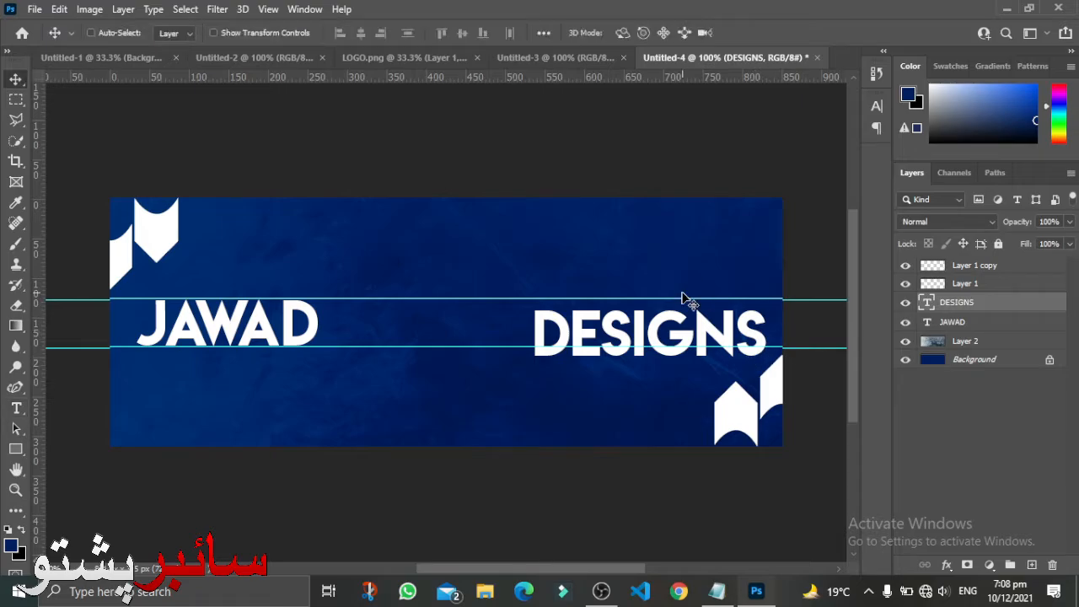
{"action": "key", "text": "Up"}
{"action": "key", "text": "Up"}
{"action": "key", "text": "Up"}
{"action": "key", "text": "Up"}
{"action": "key", "text": "Up"}
{"action": "key", "text": "Up"}
{"action": "key", "text": "Up"}
{"action": "key", "text": "Up"}
{"action": "key", "text": "Up"}
{"action": "key", "text": "Up"}
{"action": "key", "text": "Up"}
{"action": "key", "text": "Up"}
{"action": "key", "text": "Up"}
{"action": "key", "text": "Up"}
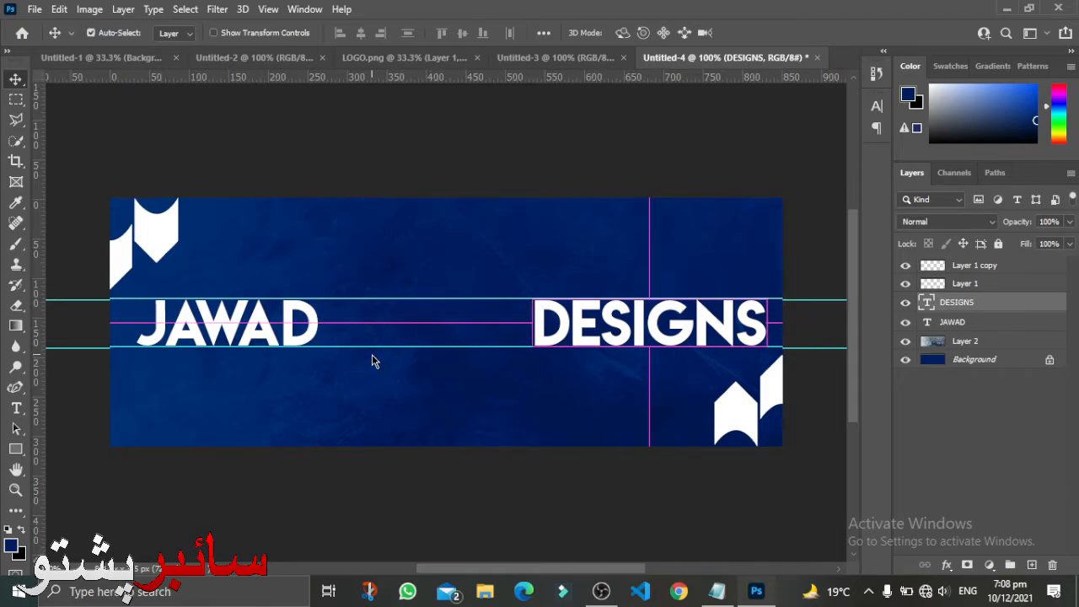
- Open the LOGO.png file from the Desktop
{"action": "key", "text": "ctrl+o"}
{"action": "left_click", "coordinate": [65, 123]}
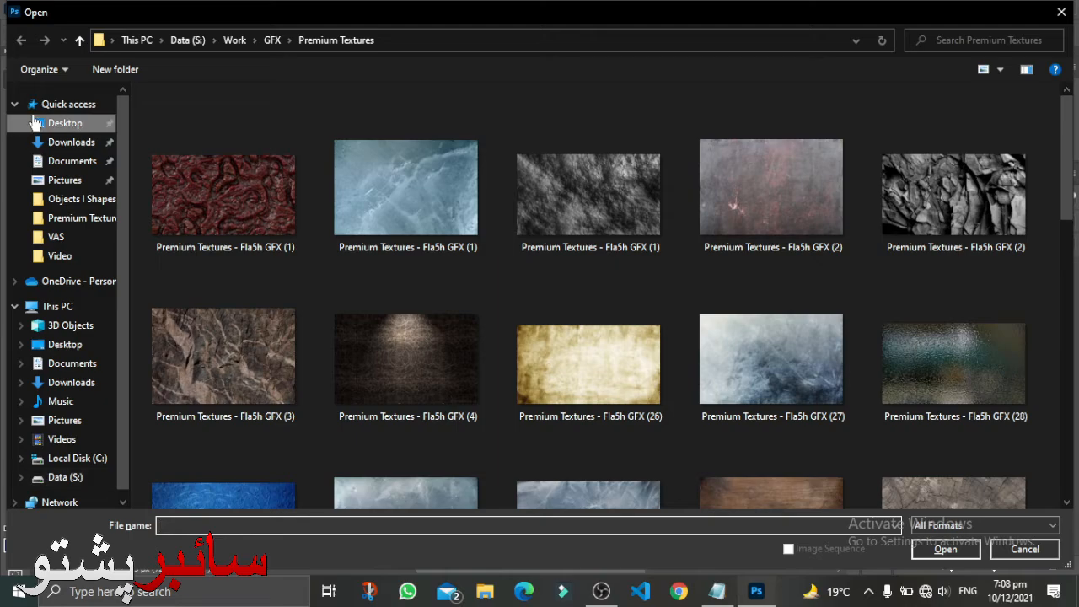
{"action": "double_click", "coordinate": [641, 139]}
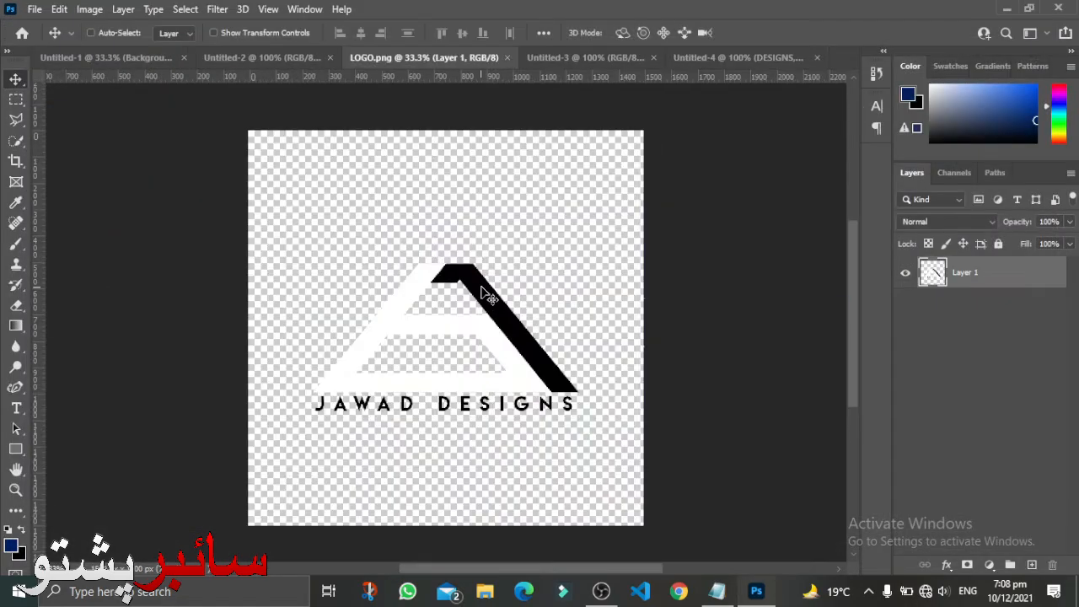
- Copy the logo into the cover document, scale it to 10.32%, and place it between JAWAD and DESIGNS
{"action": "left_click_drag", "start_coordinate": [464, 290], "coordinate": [549, 250]}
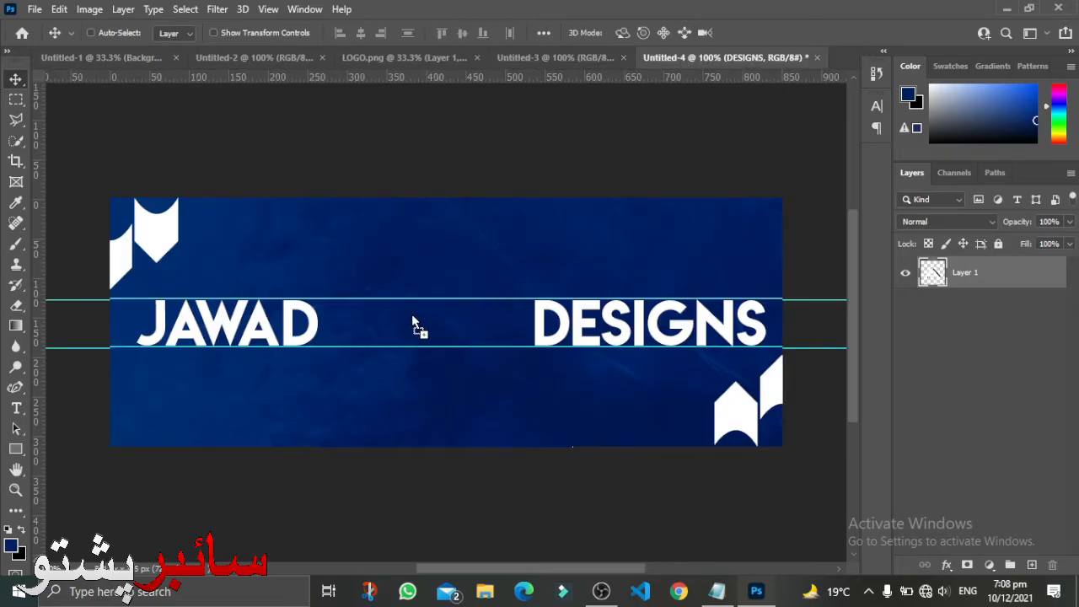
{"action": "left_click_drag", "start_coordinate": [412, 318], "coordinate": [413, 320]}
{"action": "key", "text": "ctrl+t"}
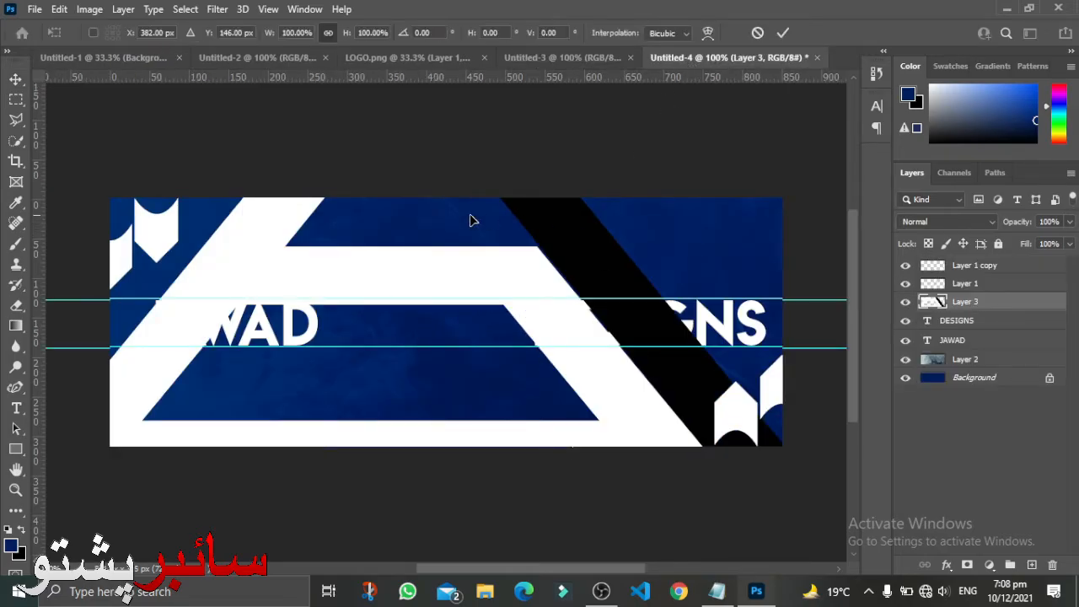
{"action": "left_click_drag", "start_coordinate": [470, 220], "coordinate": [425, 305]}
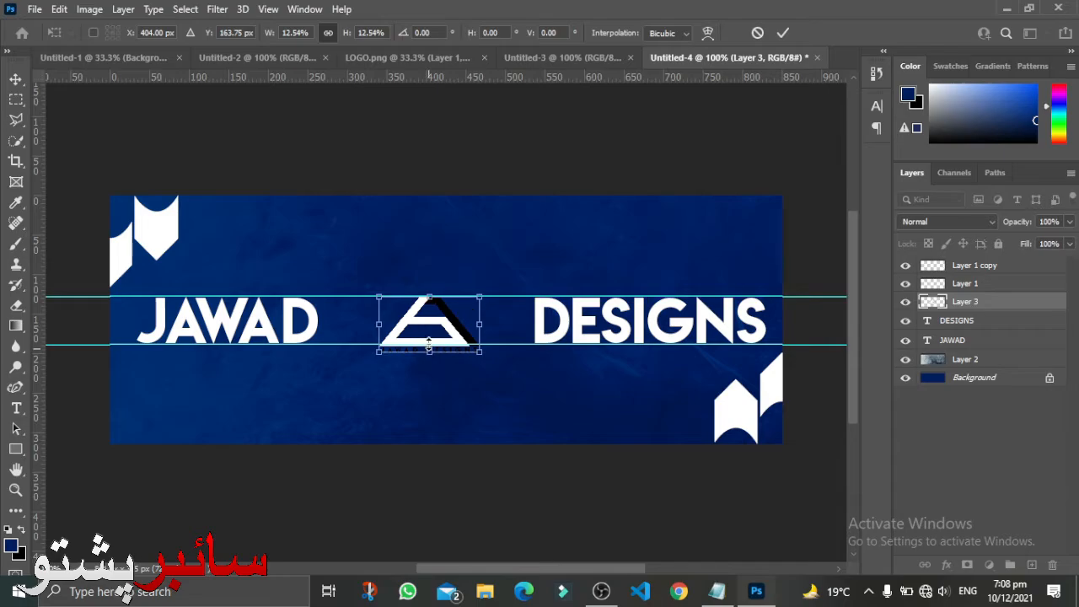
{"action": "left_click_drag", "start_coordinate": [429, 350], "coordinate": [428, 336]}
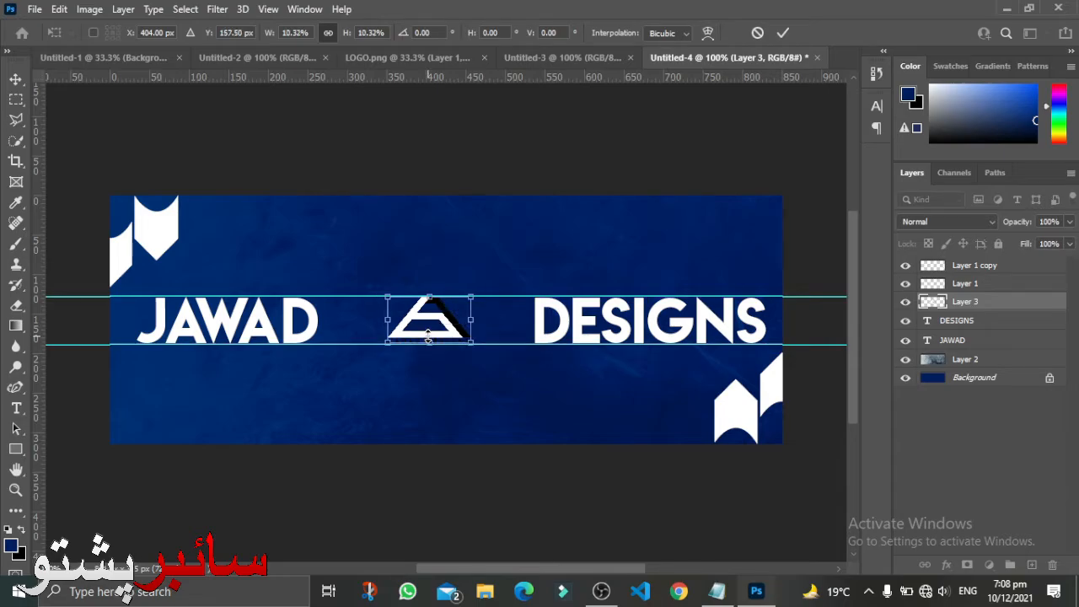
{"action": "key", "text": "Return"}
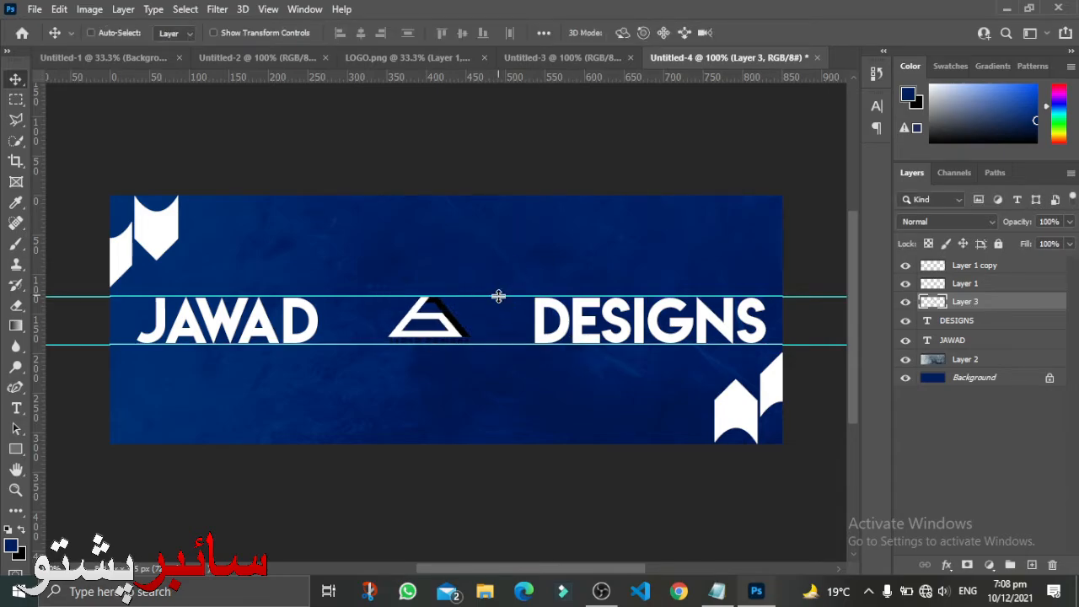
- Remove both horizontal guides from the cover
{"action": "left_click_drag", "start_coordinate": [498, 296], "coordinate": [499, 91]}
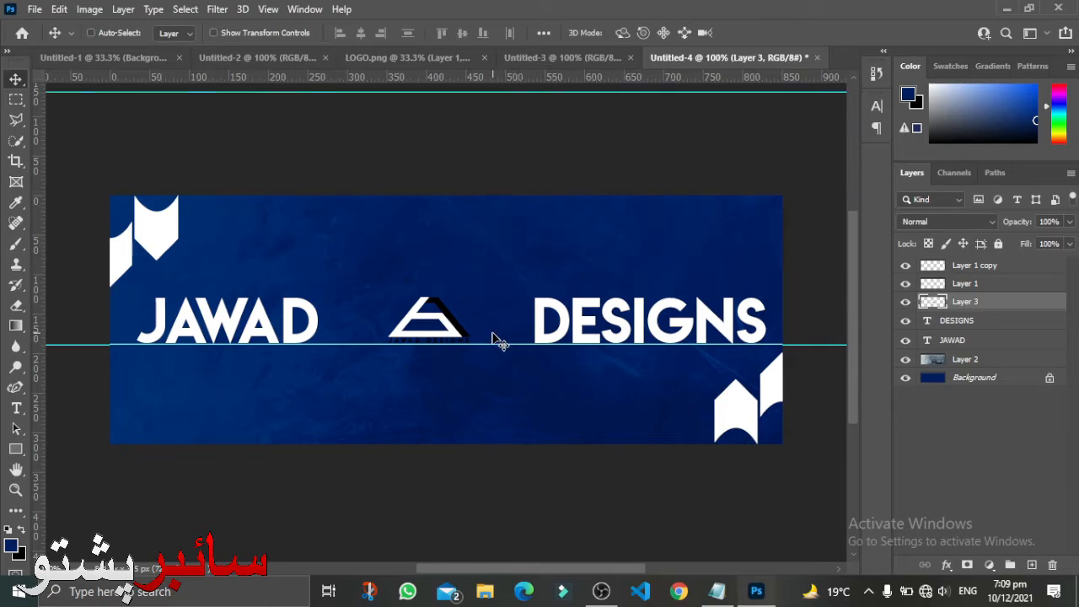
{"action": "left_click_drag", "start_coordinate": [493, 337], "coordinate": [503, 39]}
{"action": "left_click_drag", "start_coordinate": [484, 92], "coordinate": [483, 34]}
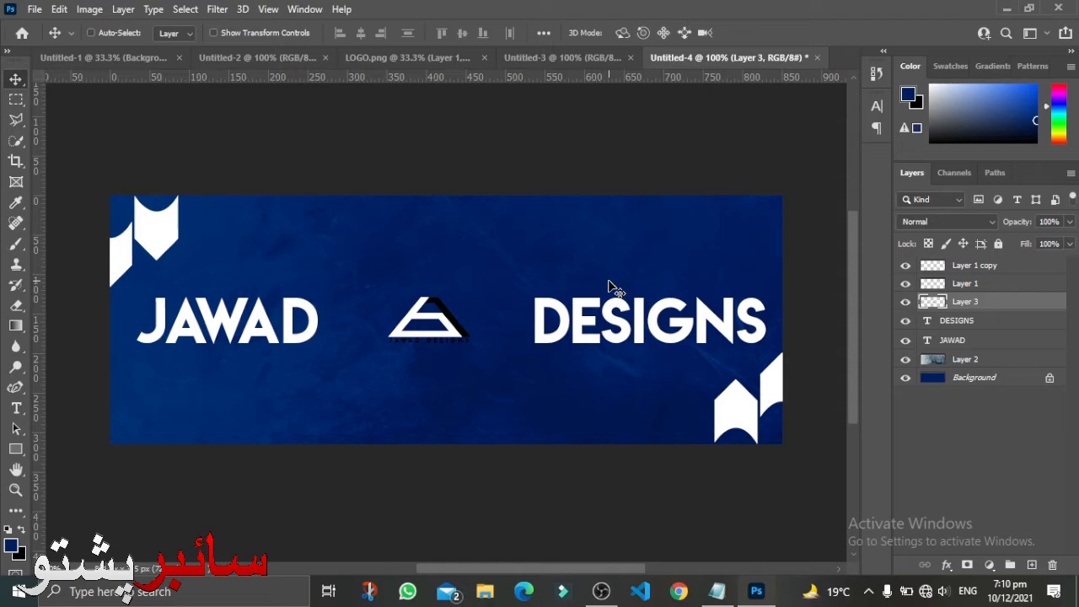
- Check the Instagram post size in the Notepad notes and create a new 1080 x 1080 px document at 72 ppi
{"action": "left_click", "coordinate": [717, 591]}
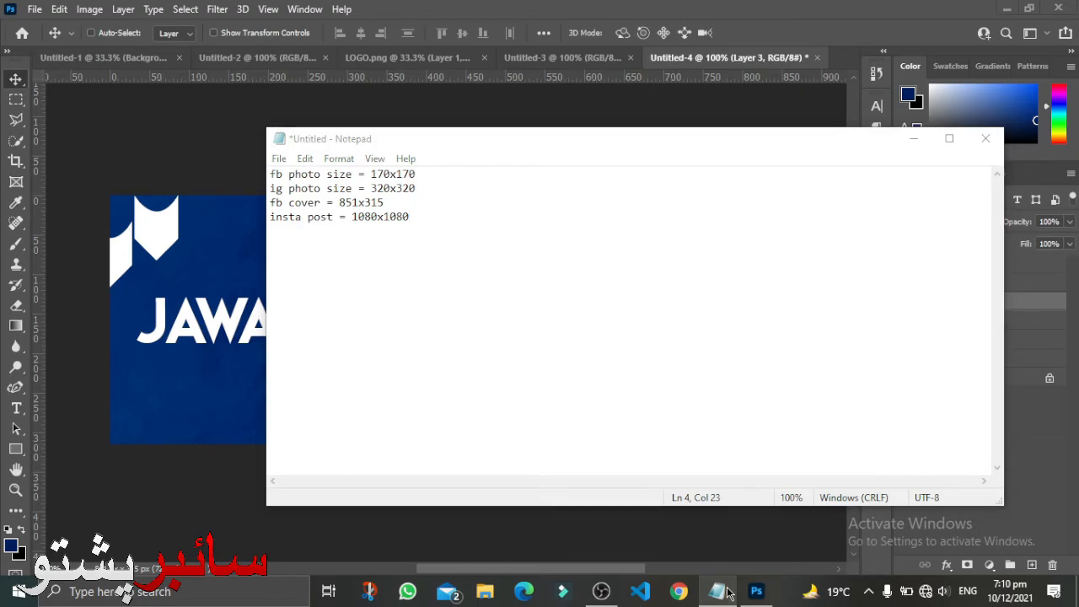
{"action": "left_click", "coordinate": [722, 591]}
{"action": "key", "text": "ctrl+n"}
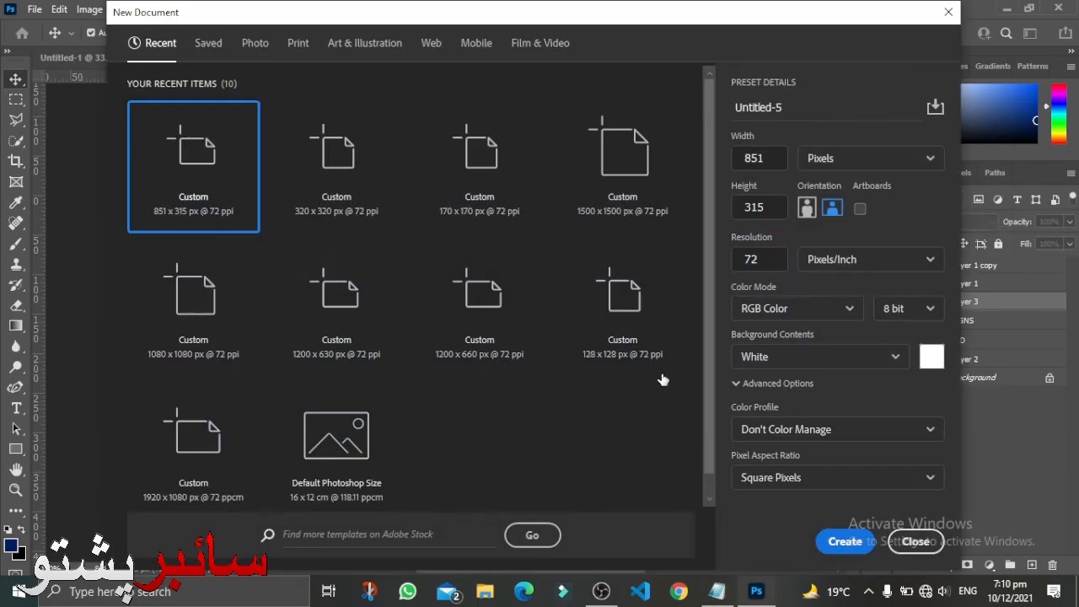
{"action": "double_click", "coordinate": [213, 317]}
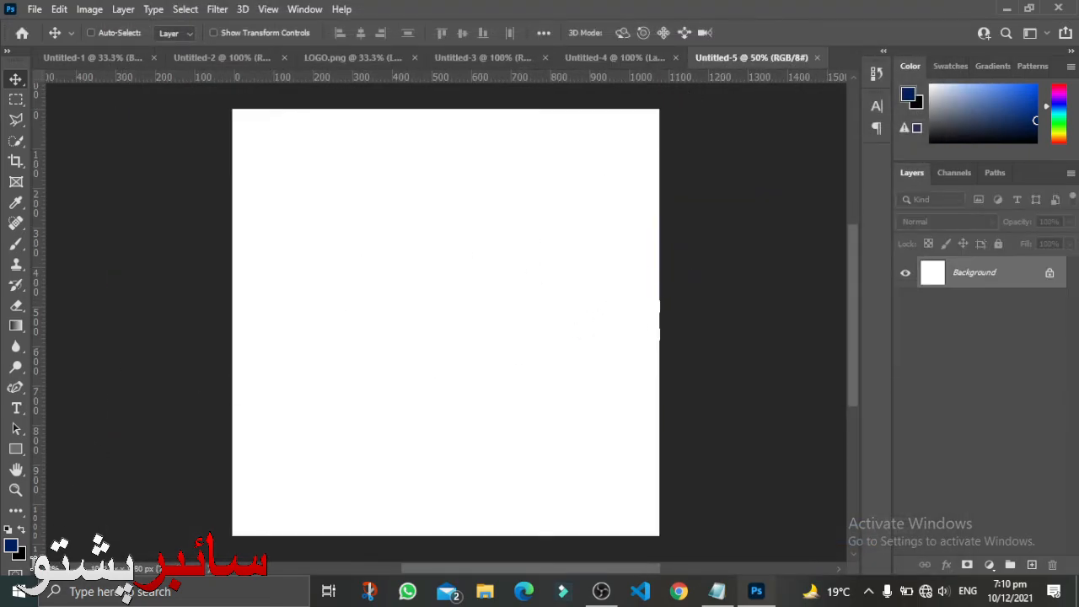
- Set the foreground colour to light blue #5f7ab8 and fill the post's background with it
{"action": "key", "text": "alt+BackSpace"}
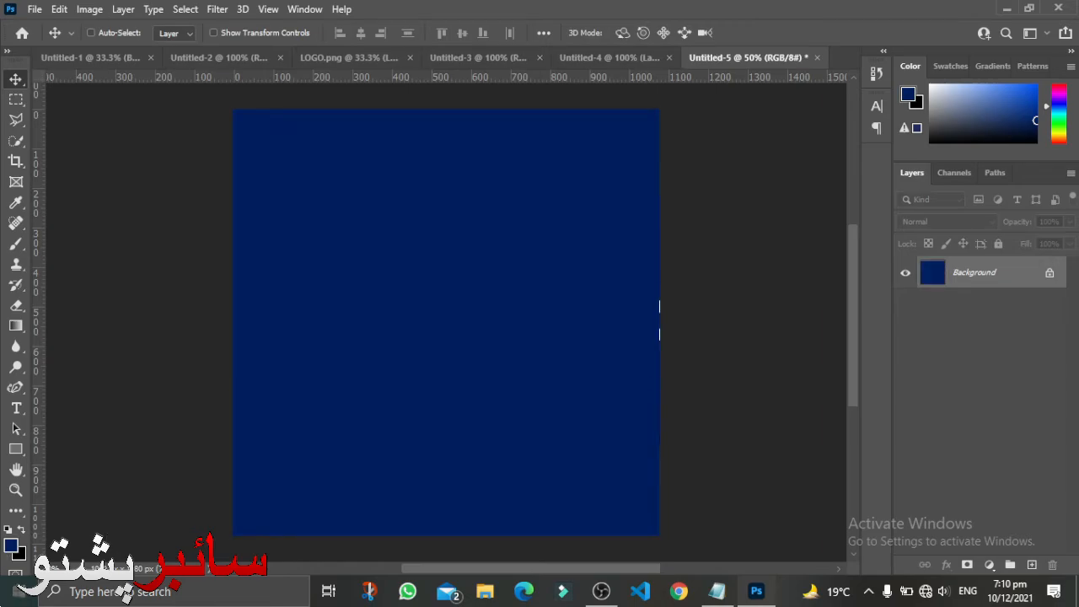
{"action": "left_click", "coordinate": [11, 545]}
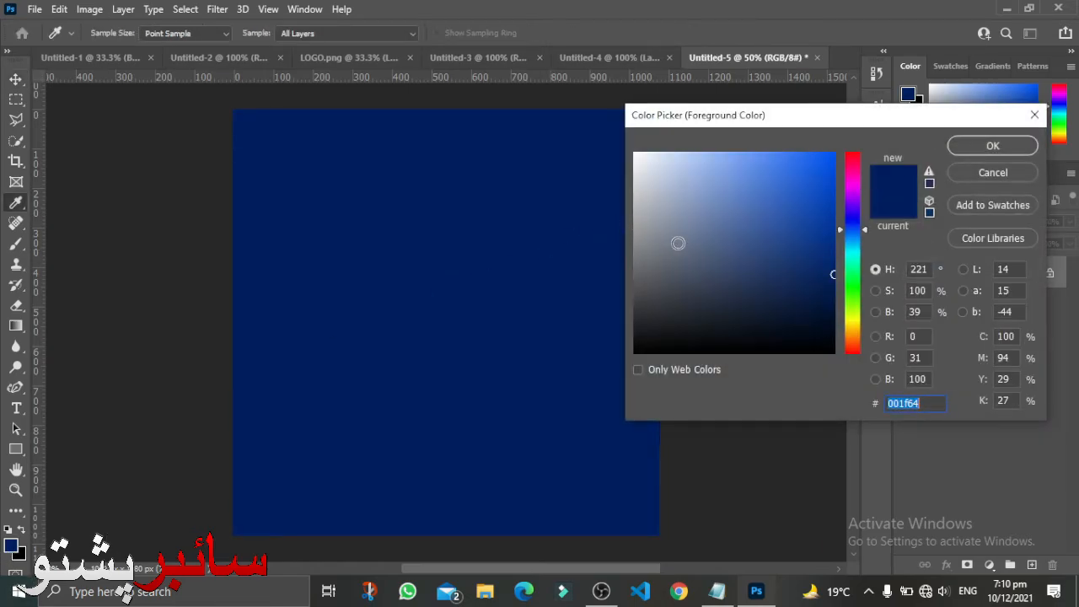
{"action": "left_click_drag", "start_coordinate": [714, 239], "coordinate": [731, 208]}
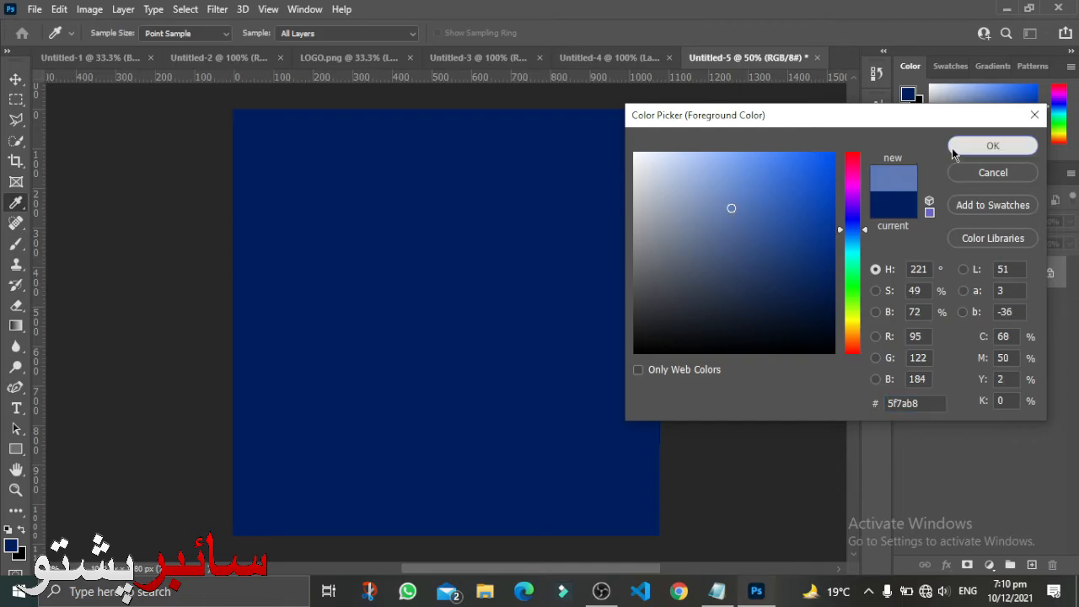
{"action": "left_click", "coordinate": [992, 146]}
{"action": "key", "text": "v"}
{"action": "key", "text": "alt+BackSpace"}
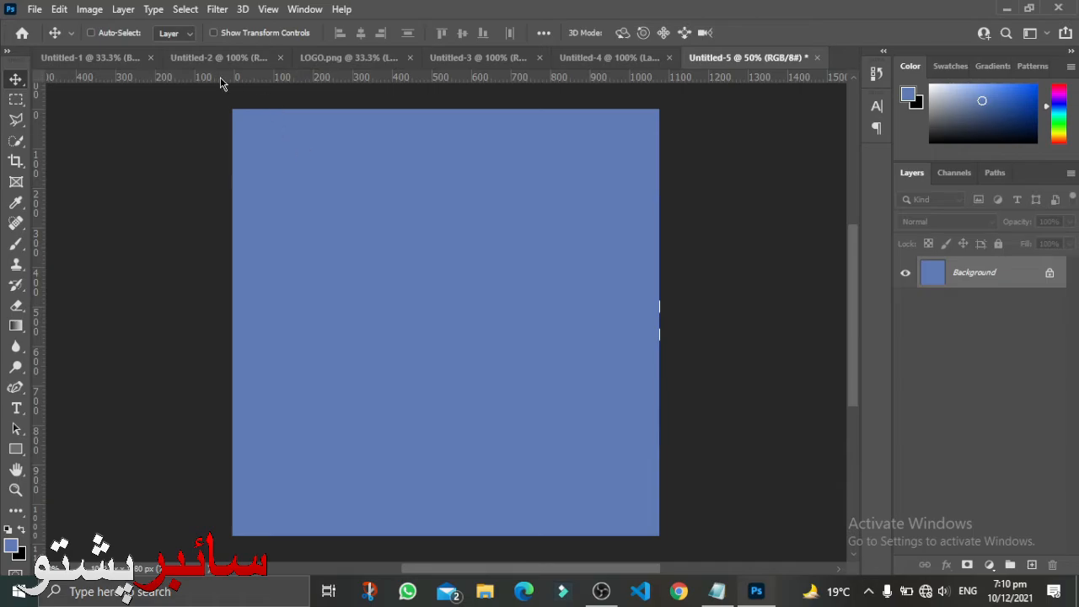
- Copy the logo from LOGO.png into the new post, scale it to 11.86%, and place it in the canvas's top-left corner
{"action": "left_click", "coordinate": [302, 58]}
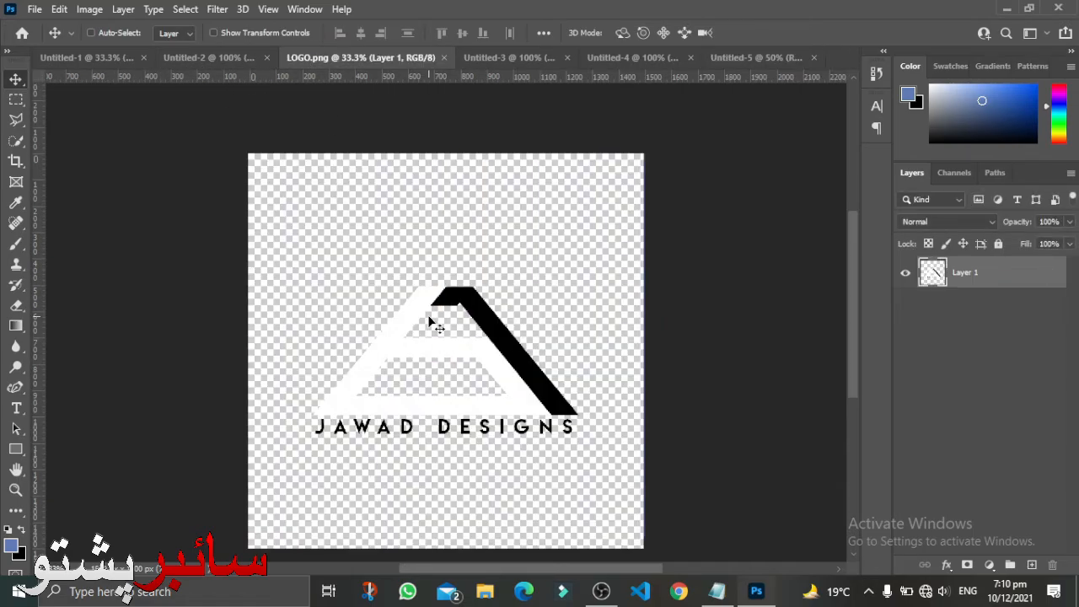
{"action": "left_click_drag", "start_coordinate": [429, 313], "coordinate": [400, 202]}
{"action": "key", "text": "ctrl+t"}
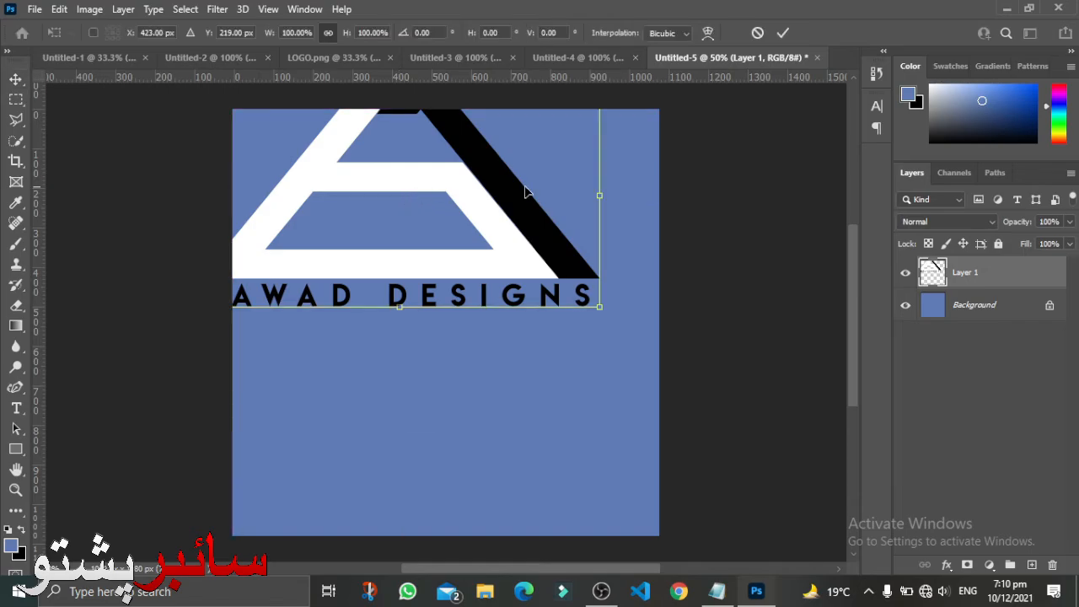
{"action": "left_click_drag", "start_coordinate": [600, 195], "coordinate": [279, 133]}
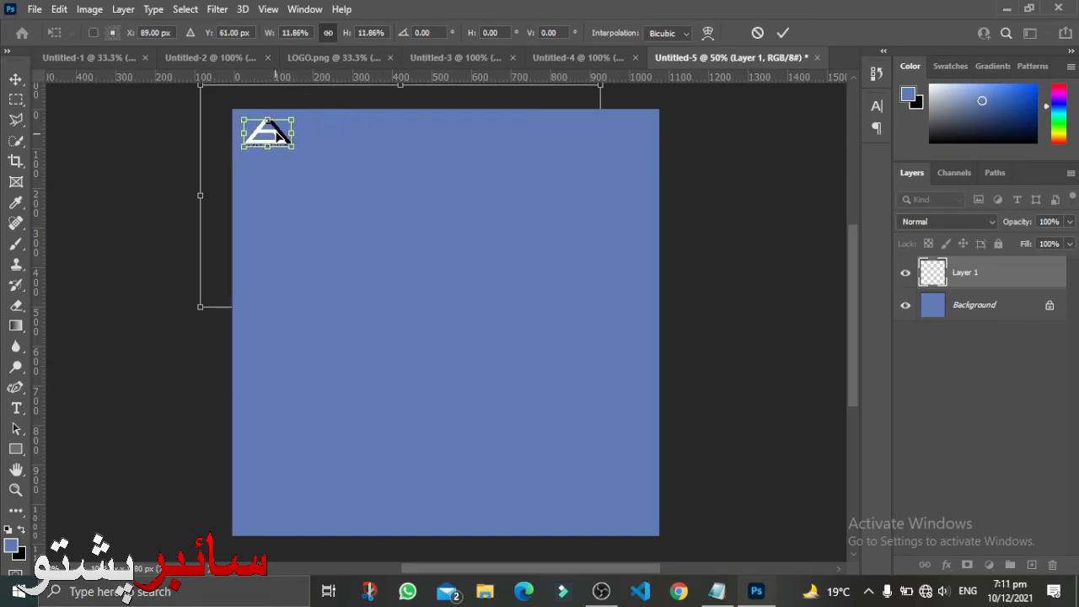
{"action": "key", "text": "Return"}
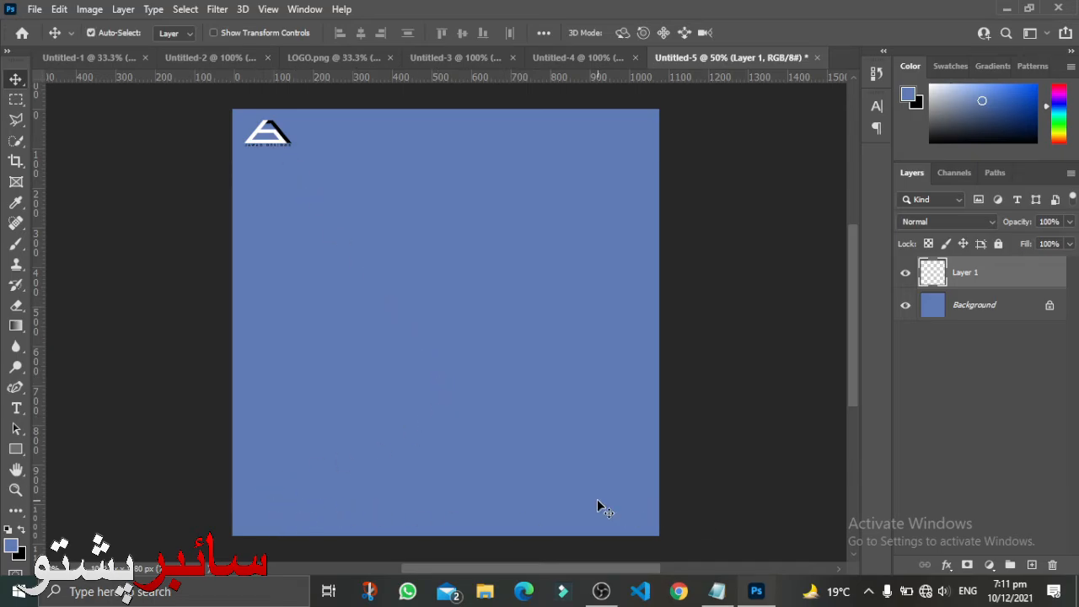
- Add the white Facebook, Instagram and WhatsApp icons from the SOCIAL ICONS folder to the post and scale them to 8.70%
{"action": "key", "text": "ctrl+o"}
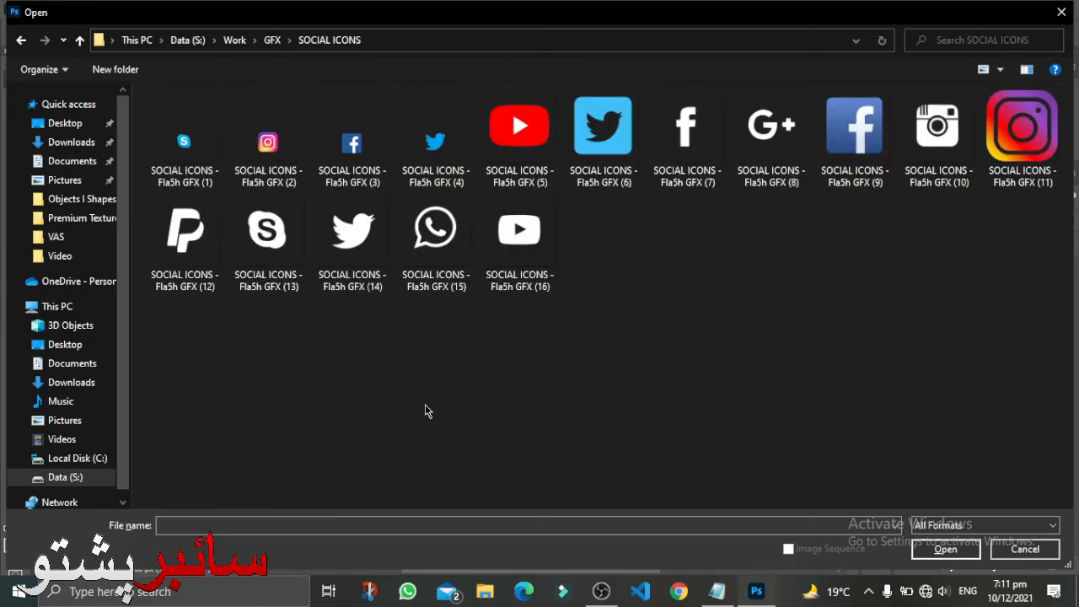
{"action": "left_click", "coordinate": [687, 135]}
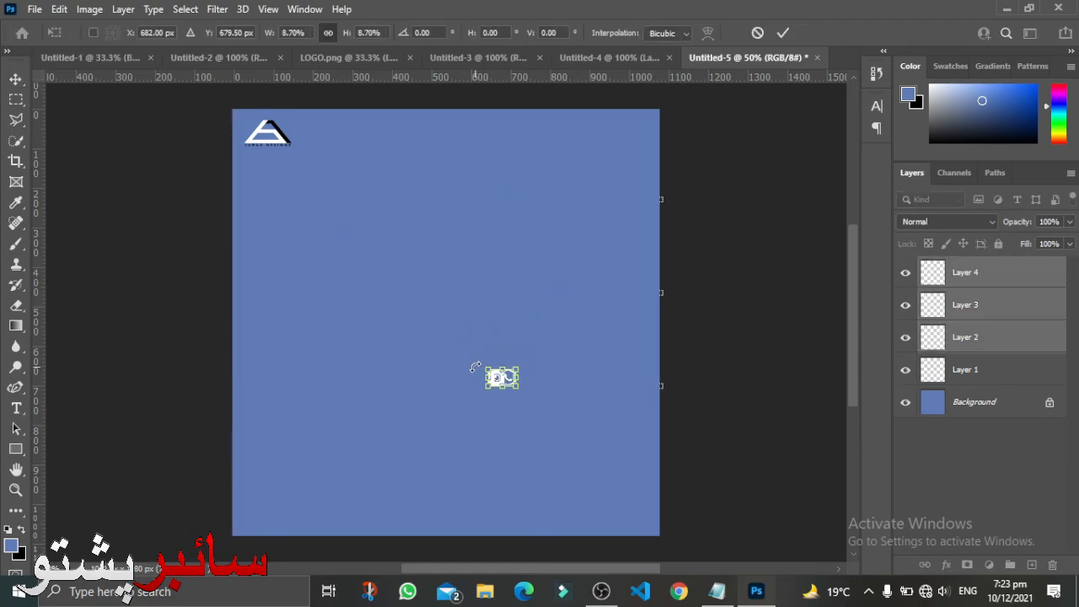
{"action": "key", "text": "Return"}
- Spread the icons along the canvas's bottom edge, with Facebook at left, Instagram near the middle and WhatsApp further right
{"action": "left_click", "coordinate": [965, 337]}
{"action": "left_click_drag", "start_coordinate": [515, 379], "coordinate": [259, 519]}
{"action": "left_click", "coordinate": [965, 305]}
{"action": "left_click", "coordinate": [965, 272]}
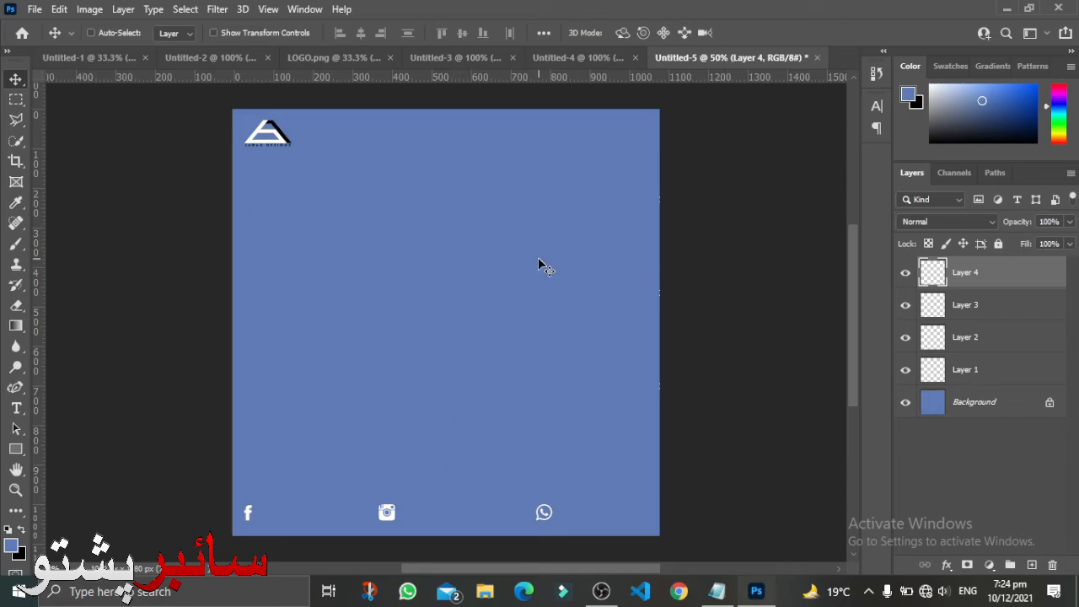
- Delete the blue Background layer and add a new empty layer above the logo layer
{"action": "left_click", "coordinate": [996, 416]}
{"action": "key", "text": "Delete"}
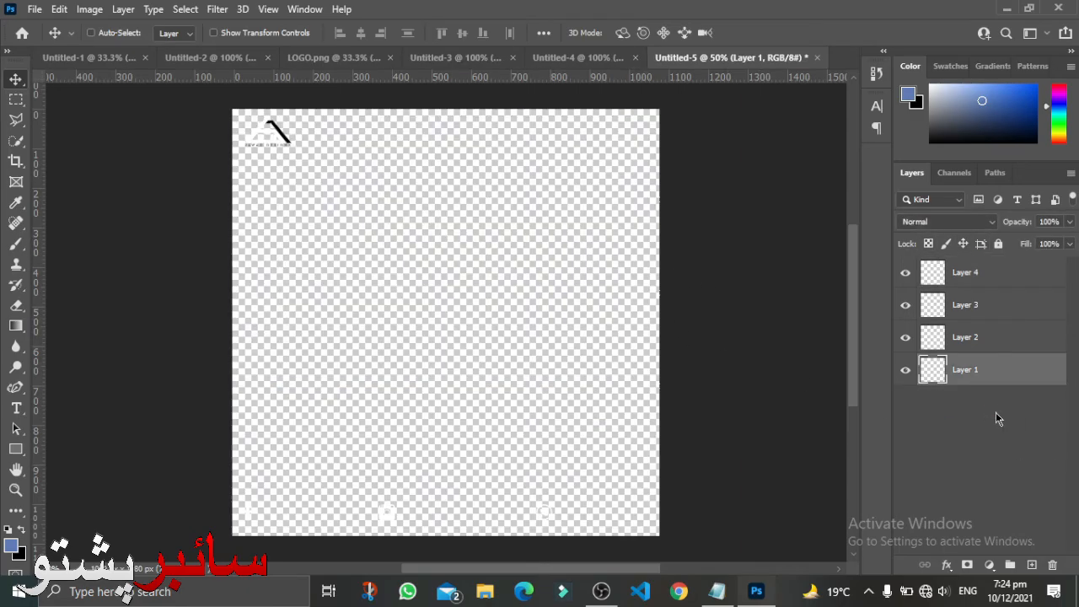
{"action": "left_click", "coordinate": [1032, 564]}
- Set up the Gradient tool with the foreground-to-transparent preset from Basics and turn on Reverse
{"action": "key", "text": "g"}
{"action": "left_click", "coordinate": [149, 33]}
{"action": "left_click", "coordinate": [39, 64]}
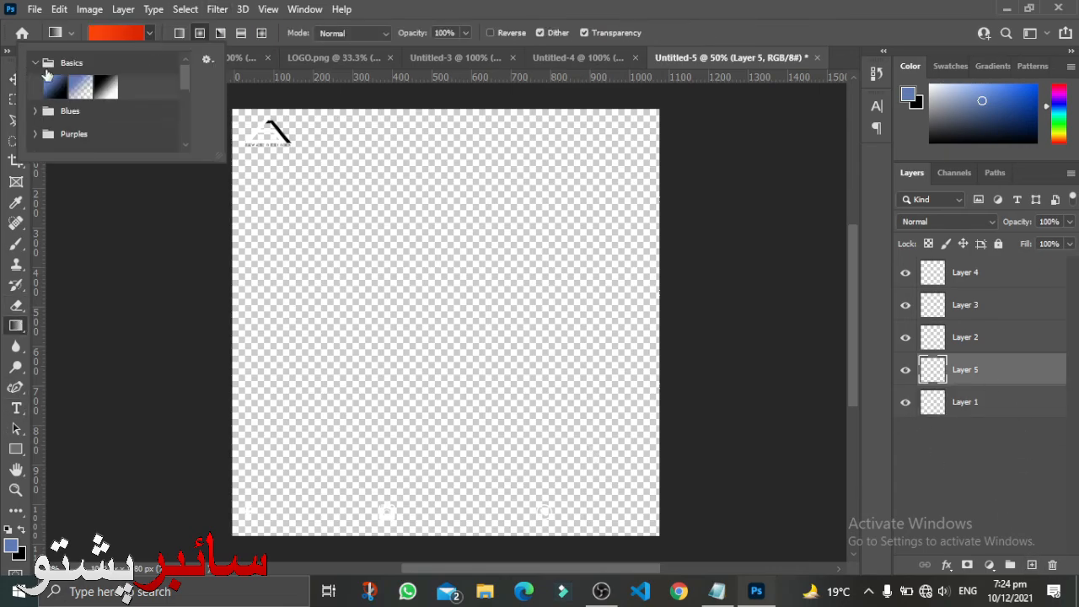
{"action": "left_click", "coordinate": [82, 85]}
{"action": "left_click", "coordinate": [61, 34]}
{"action": "double_click", "coordinate": [515, 7]}
{"action": "left_click", "coordinate": [491, 37]}
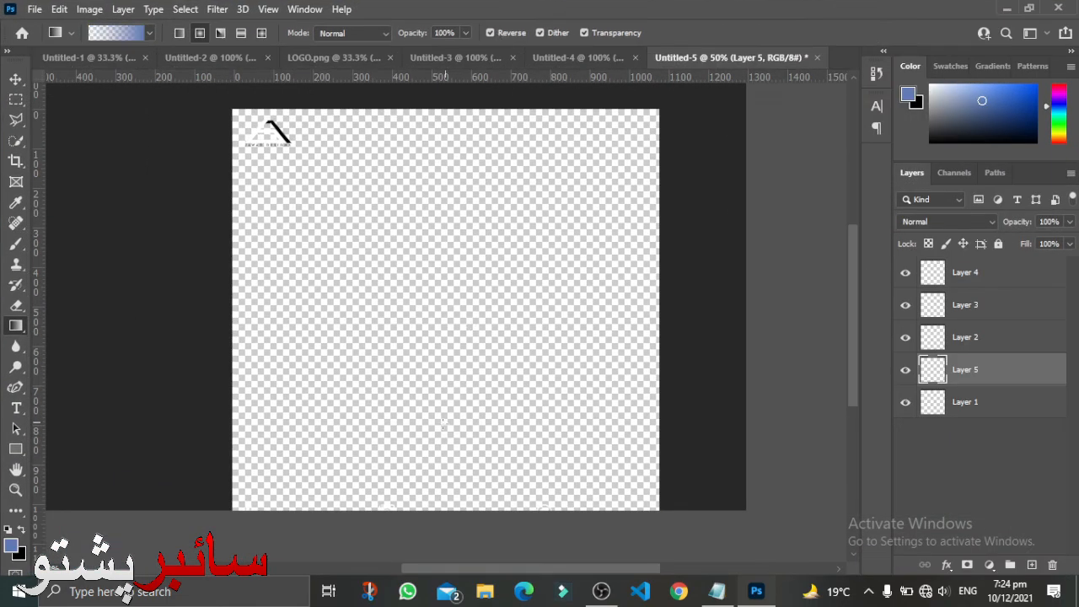
- Switch the gradient style from radial to linear and draw it from about mid-canvas down to the bottom edge
{"action": "left_click_drag", "start_coordinate": [440, 277], "coordinate": [444, 509]}
{"action": "key", "text": "ctrl+z"}
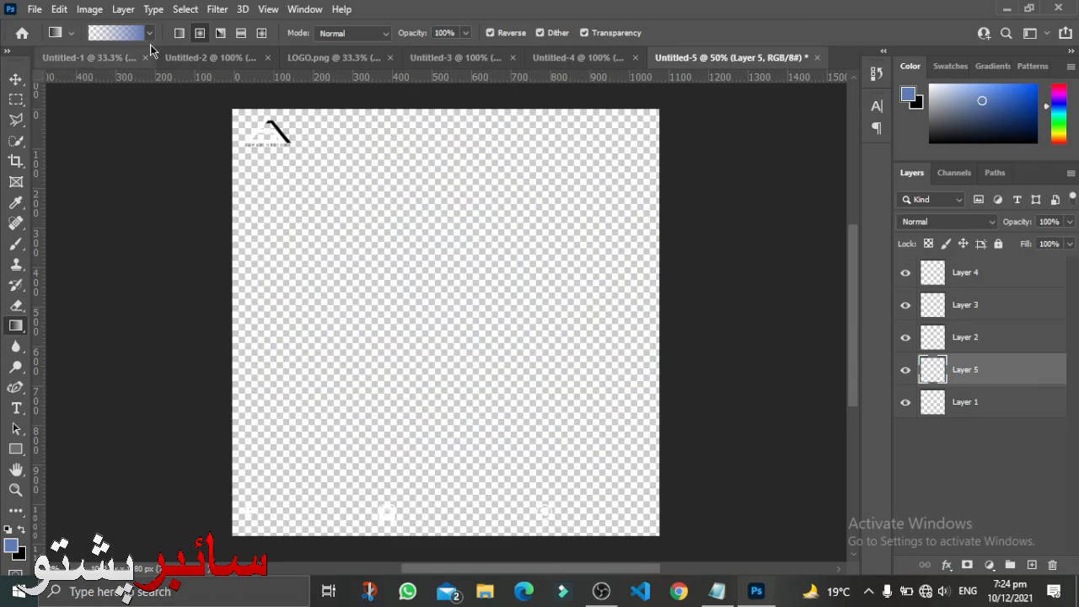
{"action": "left_click", "coordinate": [178, 32]}
{"action": "left_click_drag", "start_coordinate": [442, 291], "coordinate": [443, 533]}
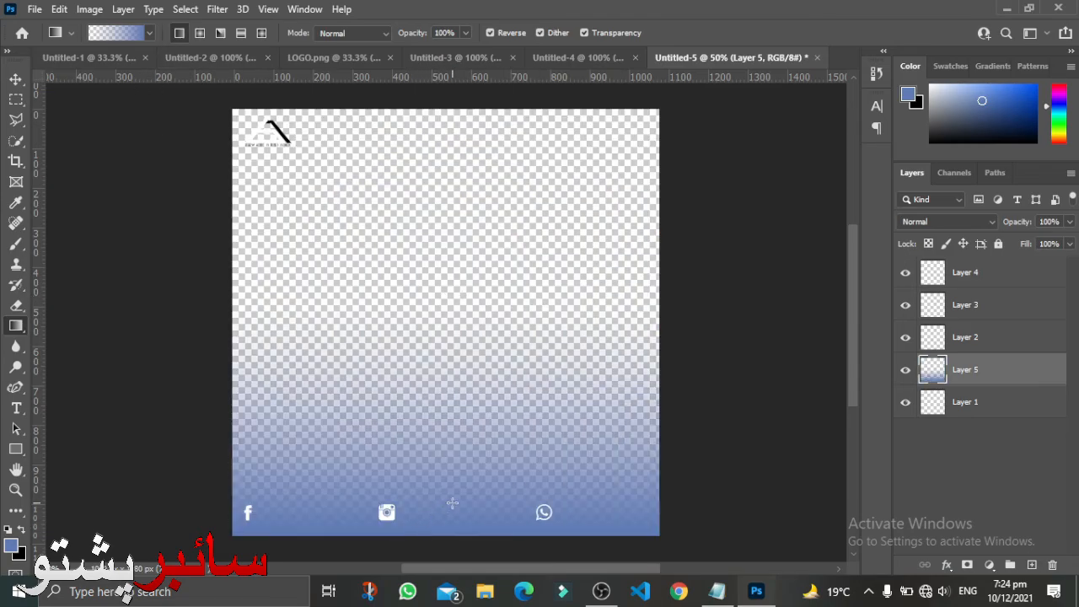